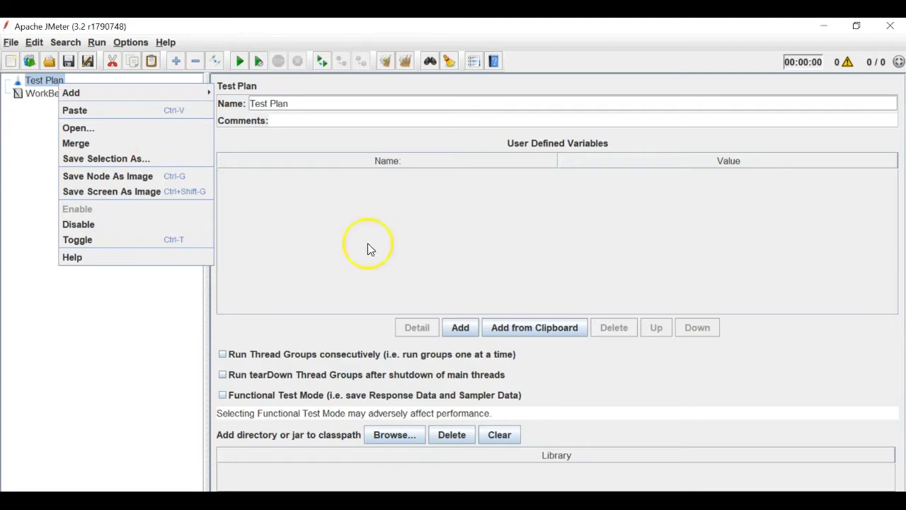
- Close the Test Plan context menu and switch to Chrome, which shows a new Google tab
click(419, 500)
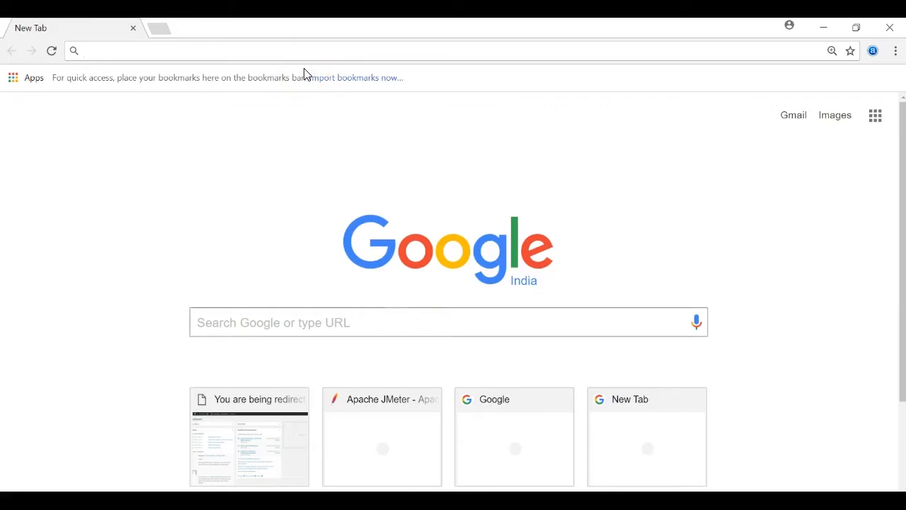
text(pass)
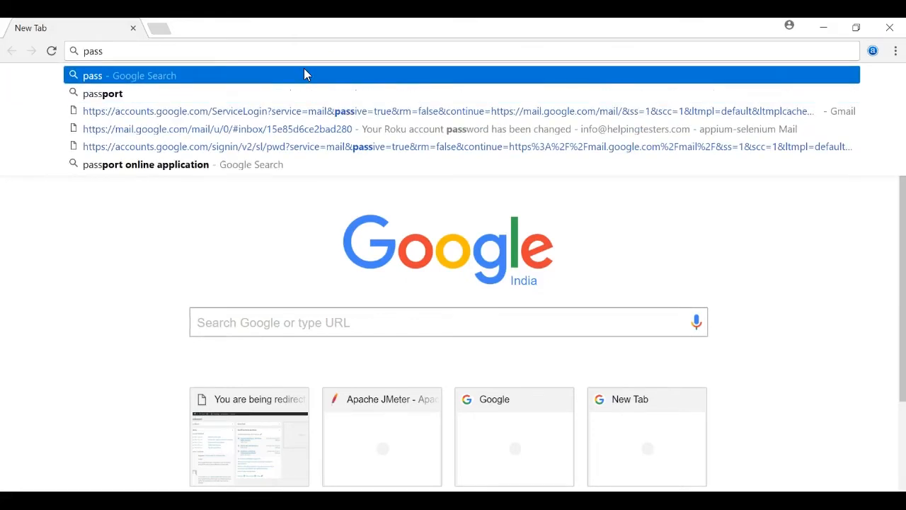
text(port)
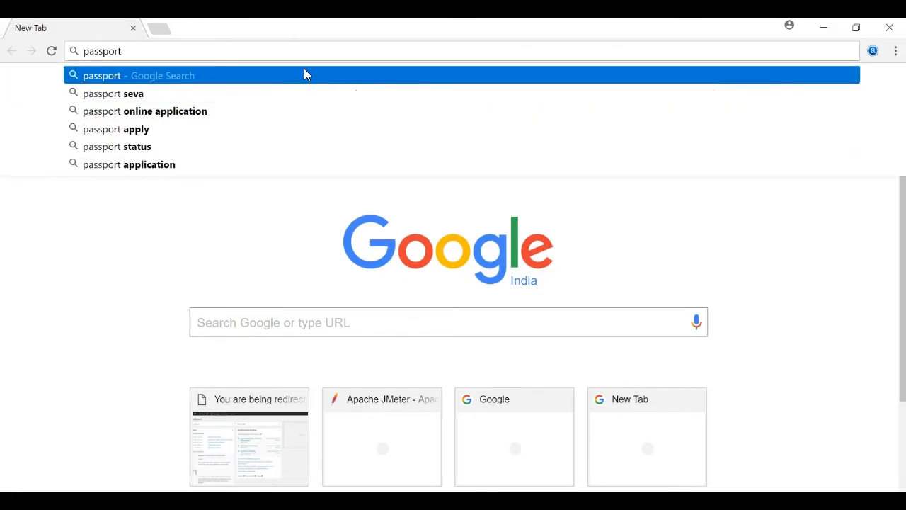
key(Down)
key(Down)
key(Return)
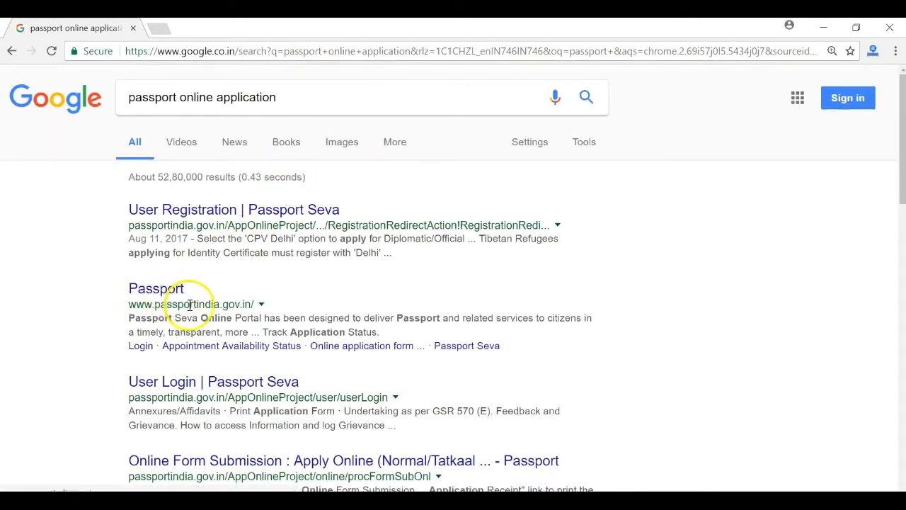
triple_click(193, 304)
key(ctrl+c)
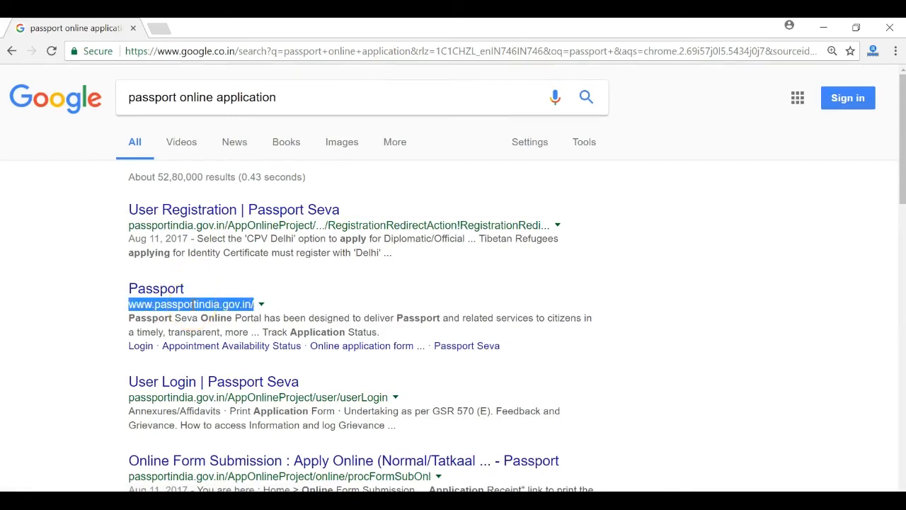
click(194, 56)
key(ctrl+v)
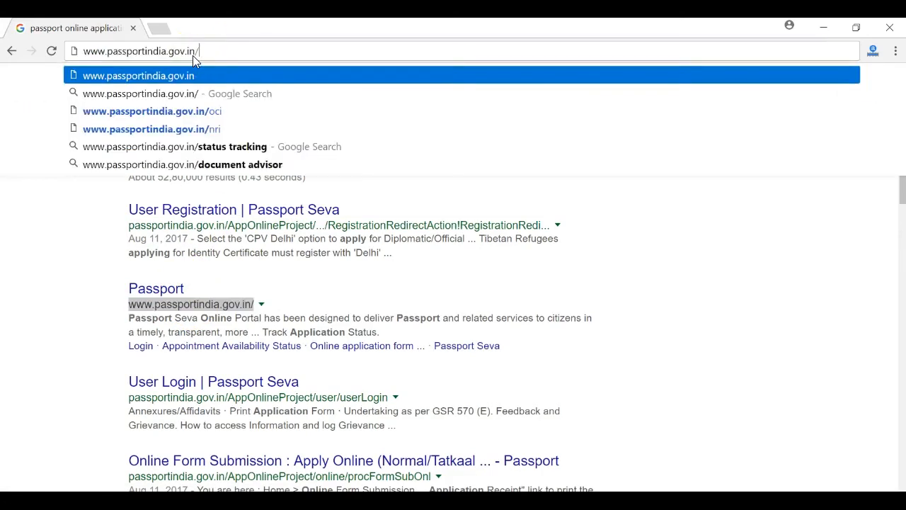
key(Return)
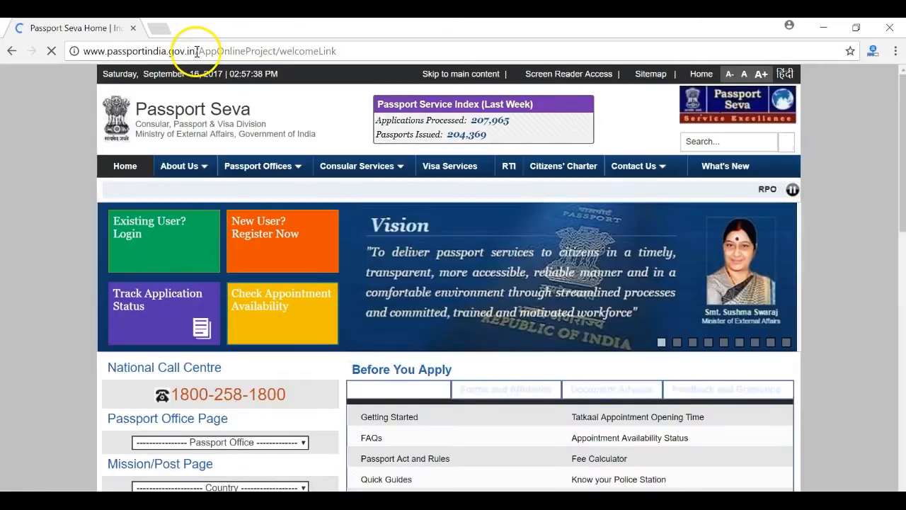
drag(196, 51, 344, 51)
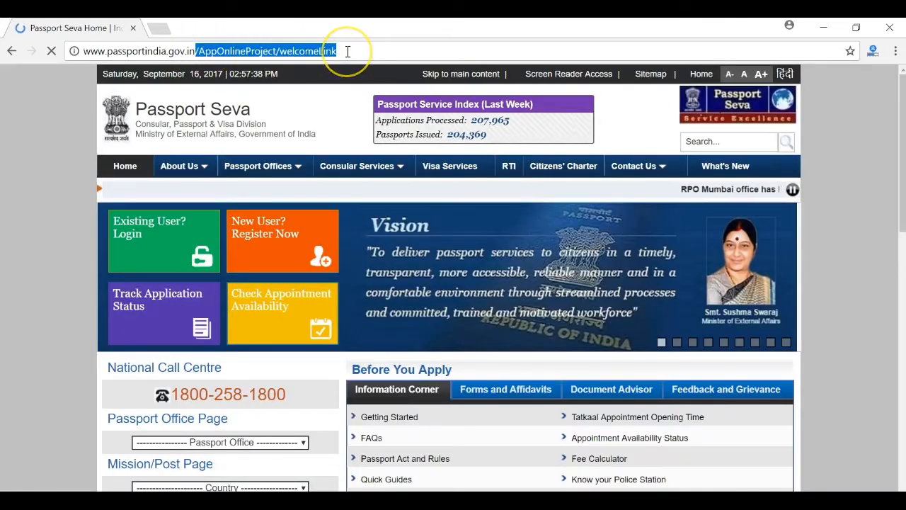
key(BackSpace)
key(Return)
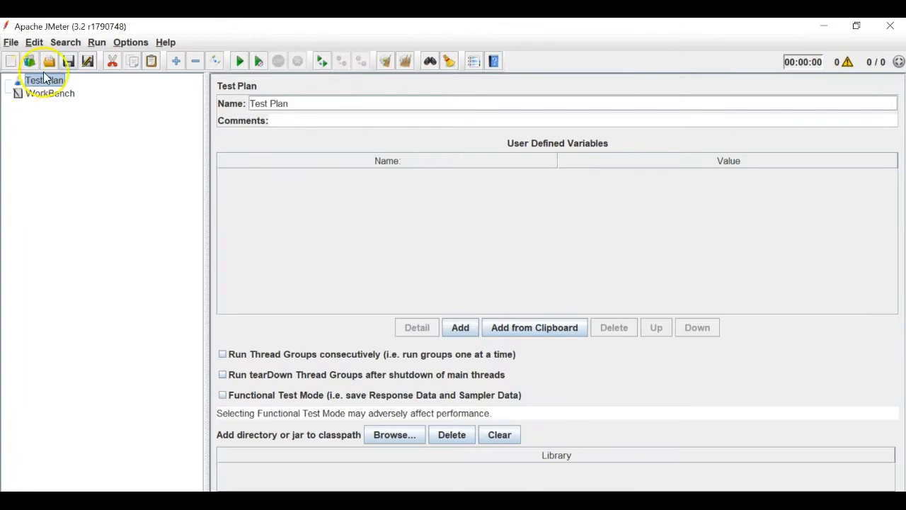
- Copy the site address into a new tab, close the Passport Seva tab, and return to JMeter
key(alt+Tab)
click(160, 28)
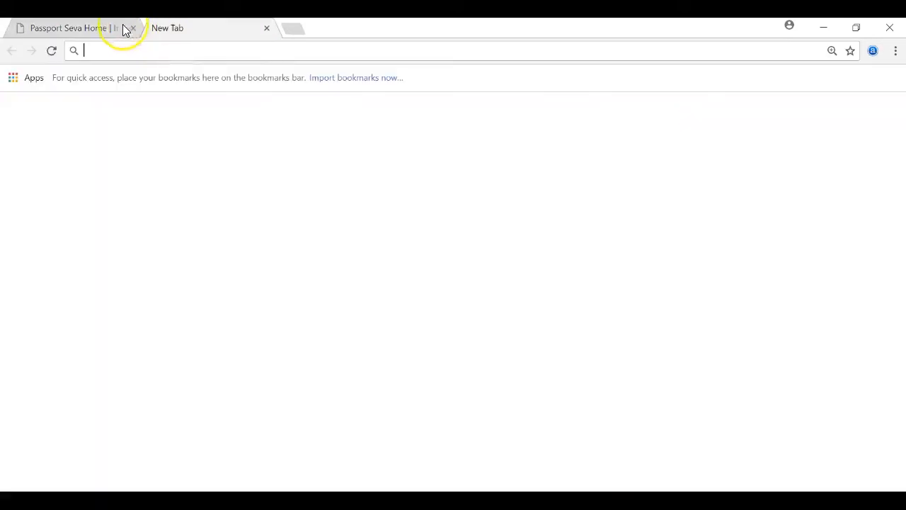
click(117, 28)
double_click(92, 51)
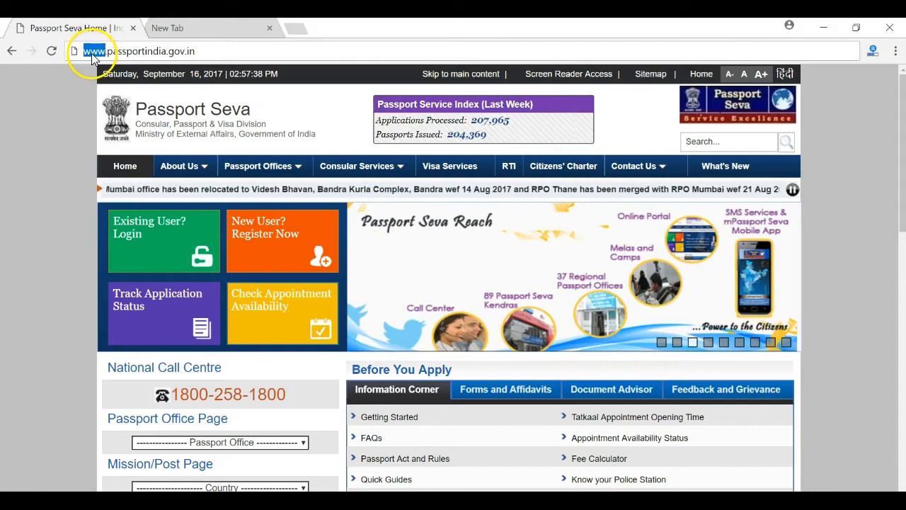
key(ctrl+a)
key(ctrl+c)
click(167, 28)
key(ctrl+v)
click(134, 26)
click(133, 27)
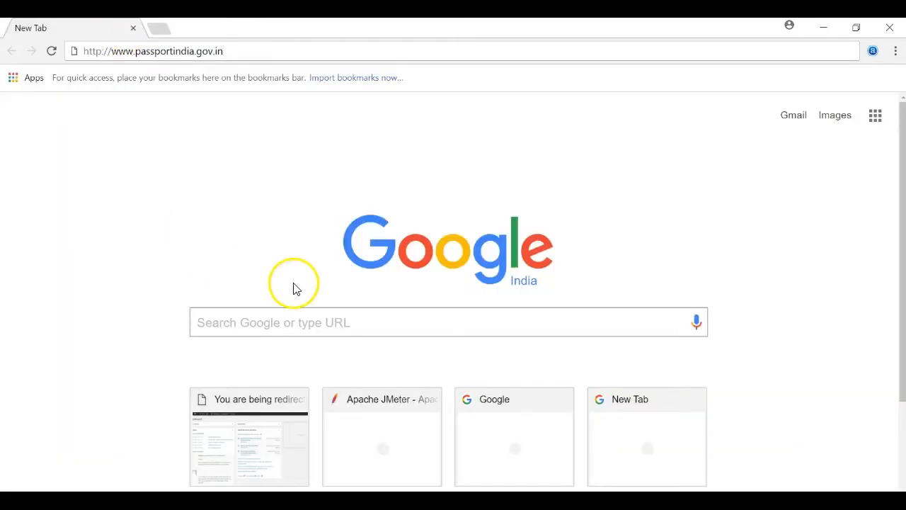
key(alt+Tab)
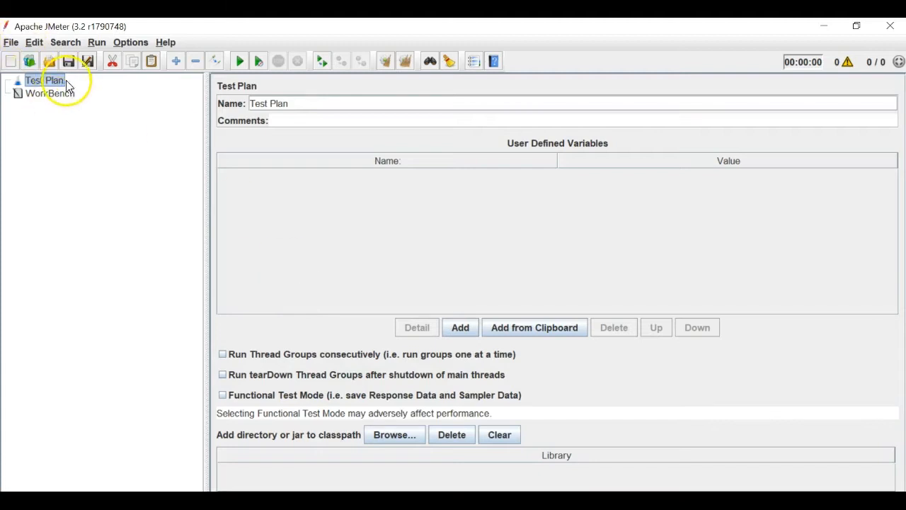
- Add an HTTP(S) Test Script Recorder, listening on port 8888, under WorkBench from Non-Test Elements
click(50, 94)
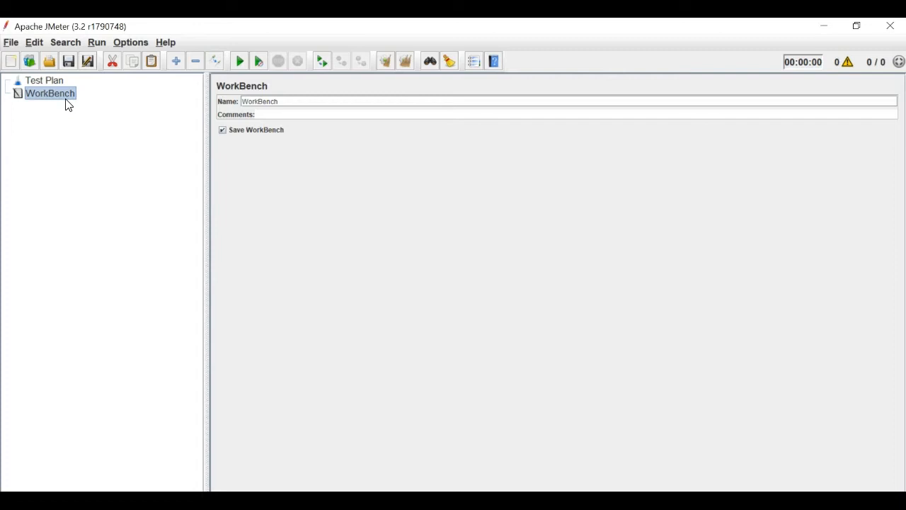
right_click(67, 97)
mouse_move(137, 104)
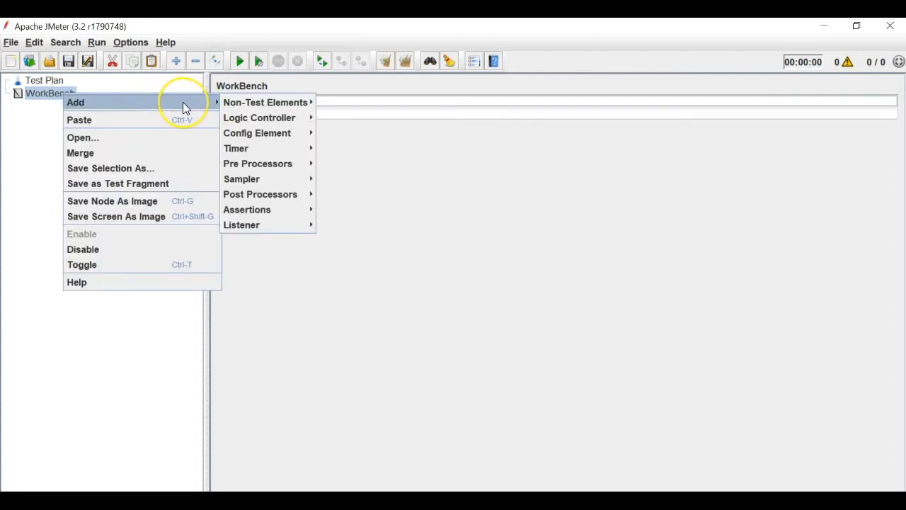
mouse_move(222, 107)
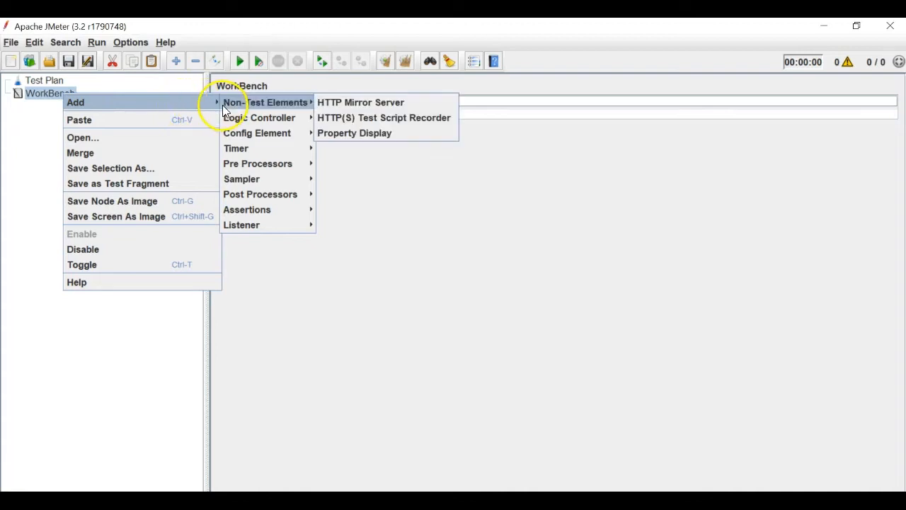
click(342, 116)
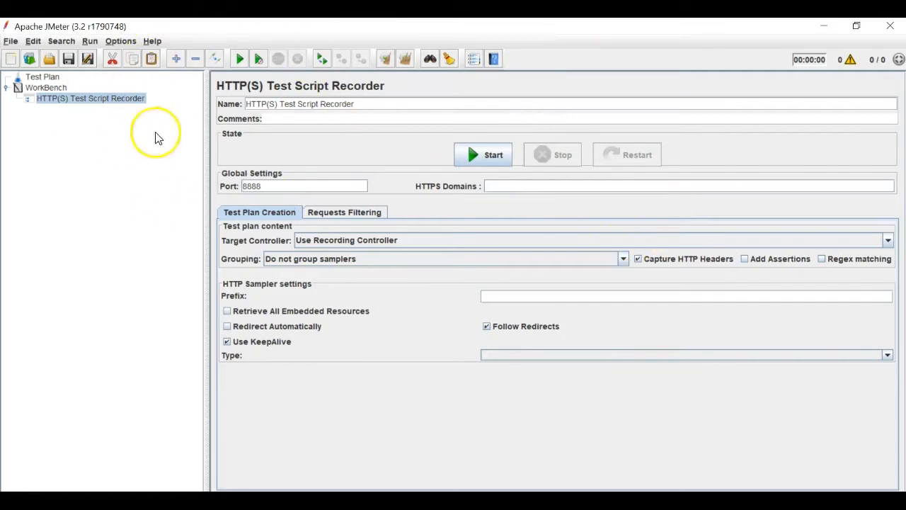
- Turn on a LAN proxy server at localhost, port 80, through Chrome's system proxy settings
click(440, 500)
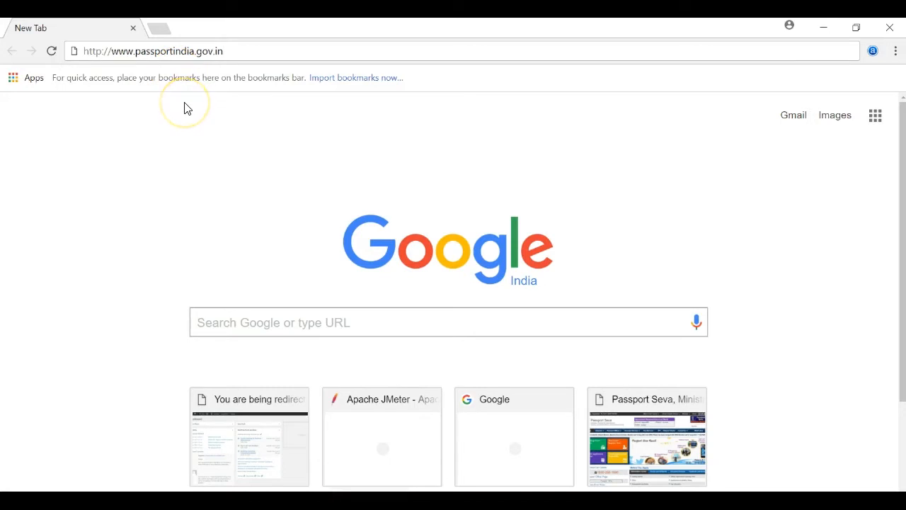
click(897, 55)
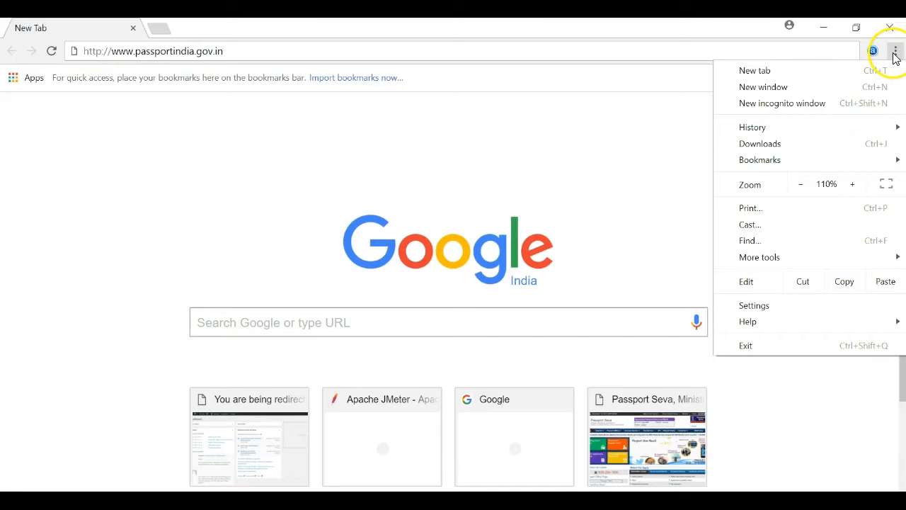
click(802, 309)
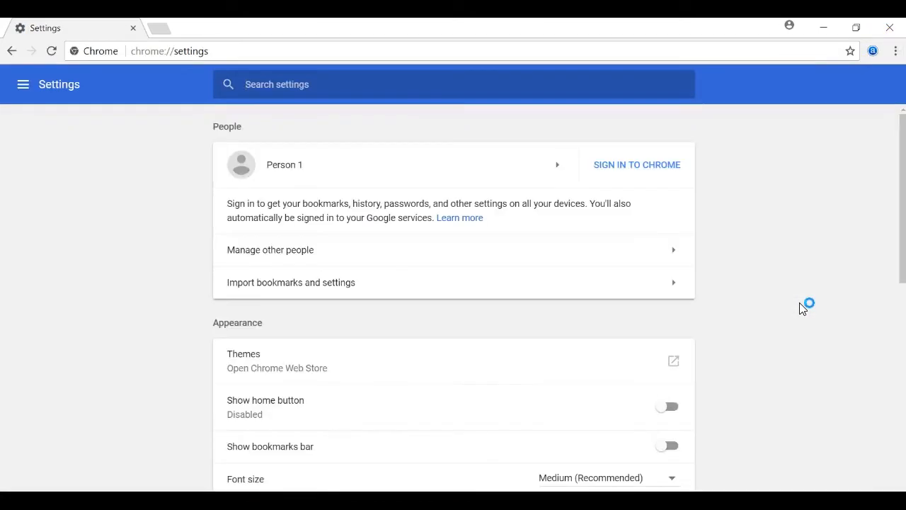
text(proxy)
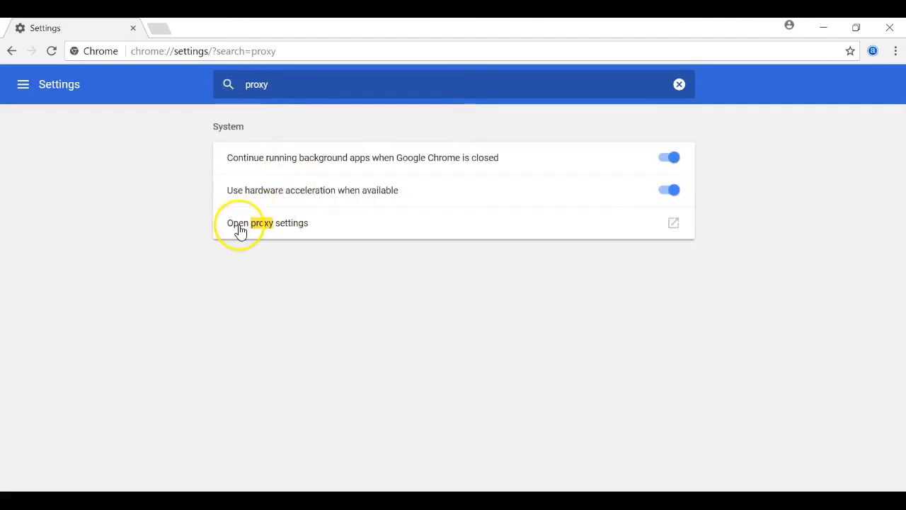
click(335, 225)
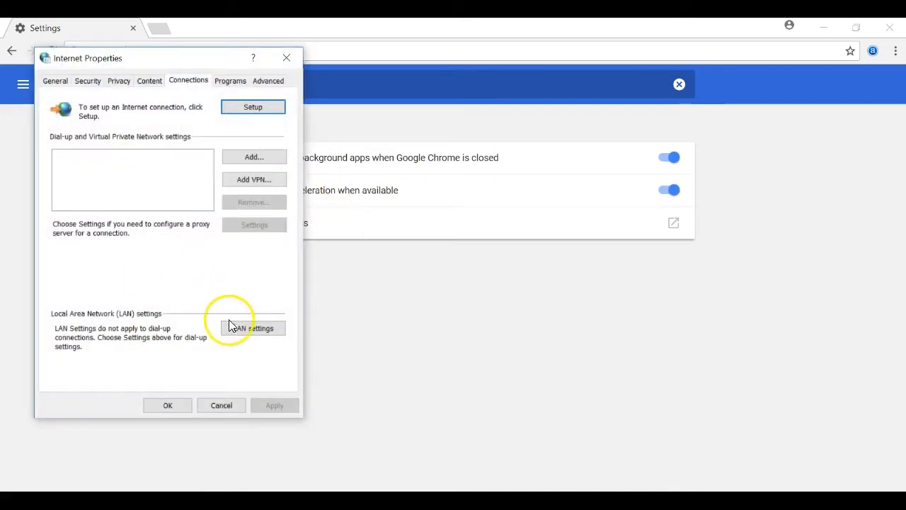
click(272, 332)
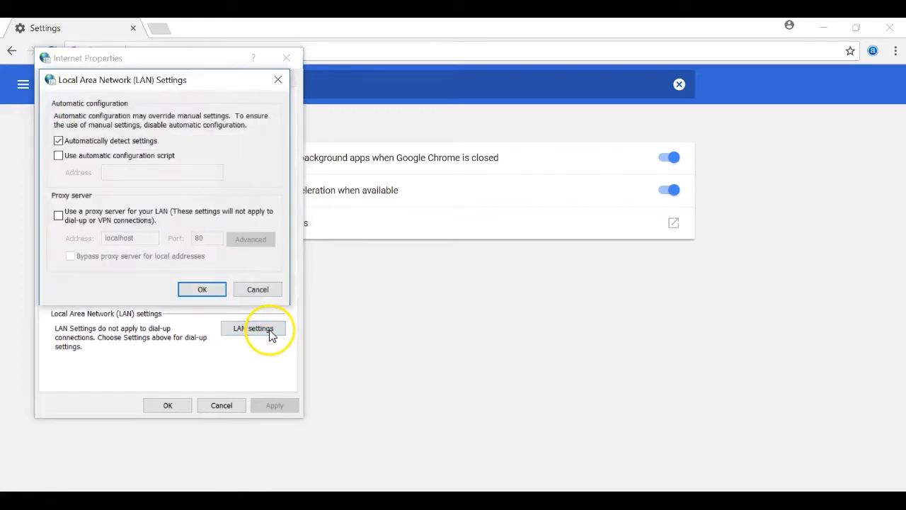
click(73, 217)
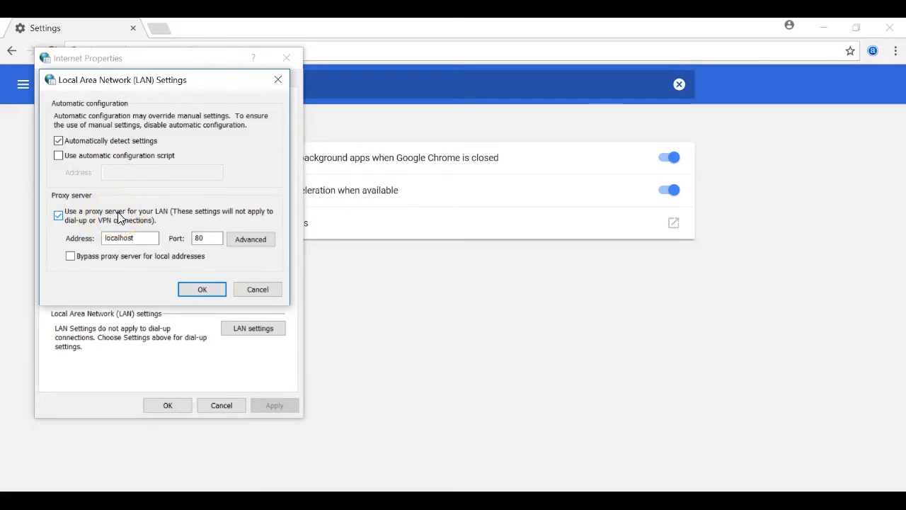
click(115, 238)
double_click(107, 238)
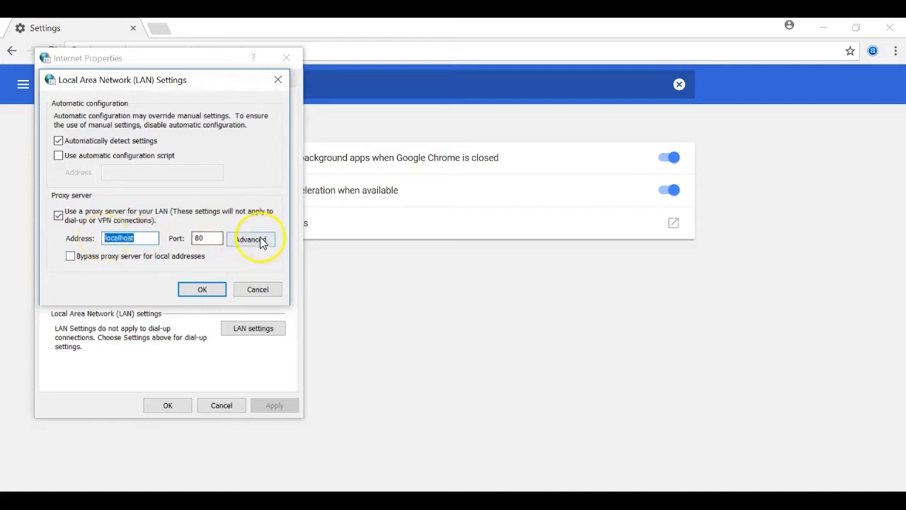
click(204, 239)
drag(208, 242, 193, 242)
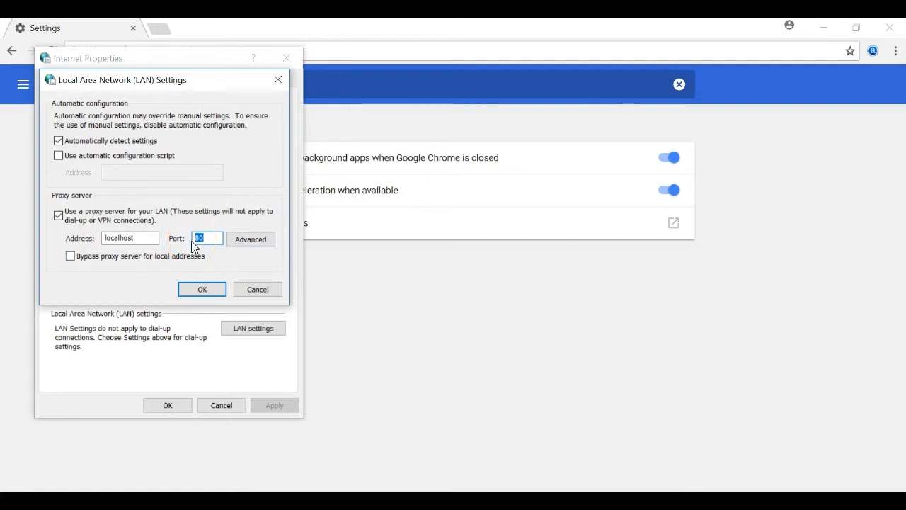
click(199, 288)
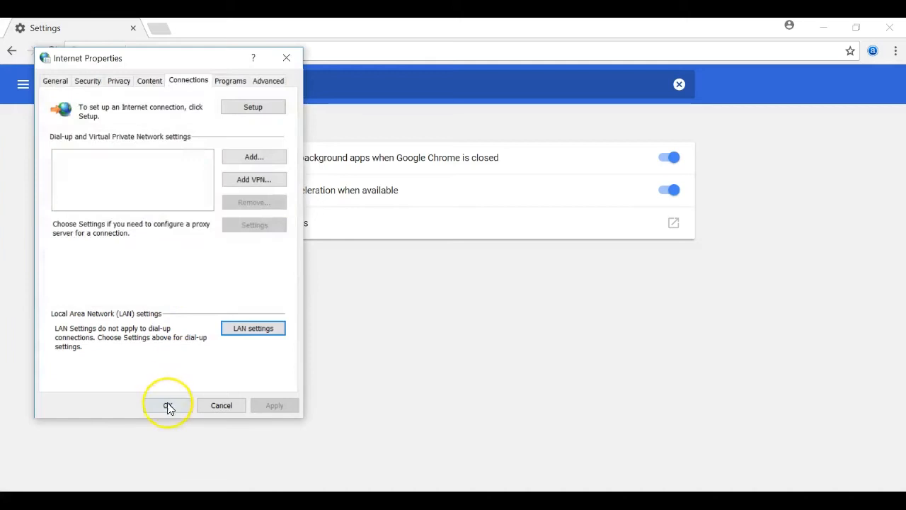
click(168, 405)
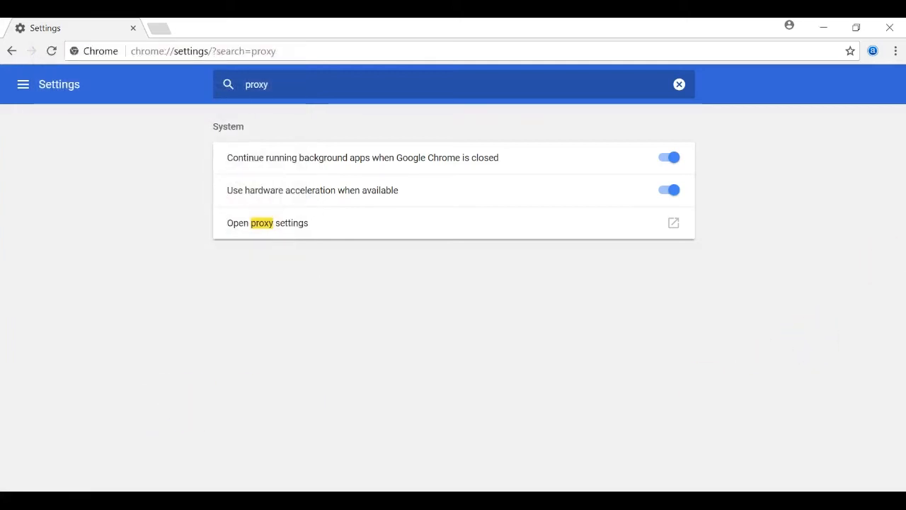
key(ctrl+t)
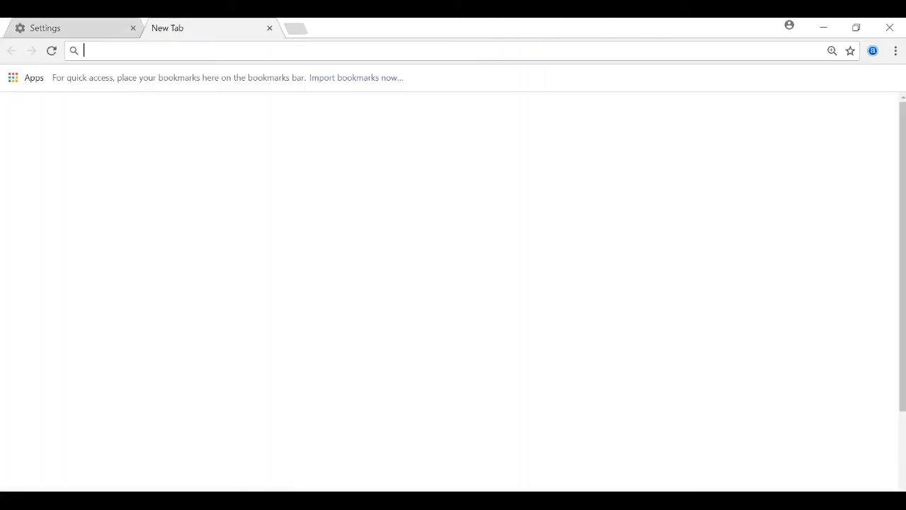
text(g)
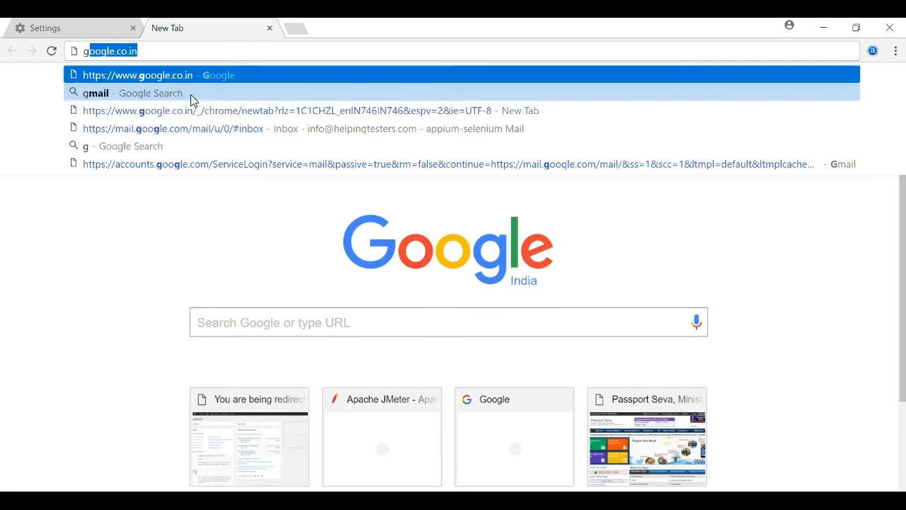
key(Return)
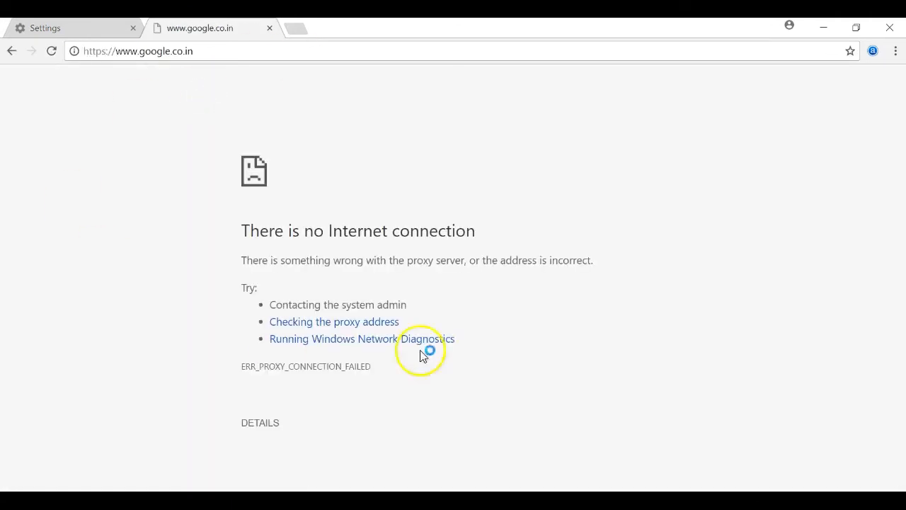
click(269, 29)
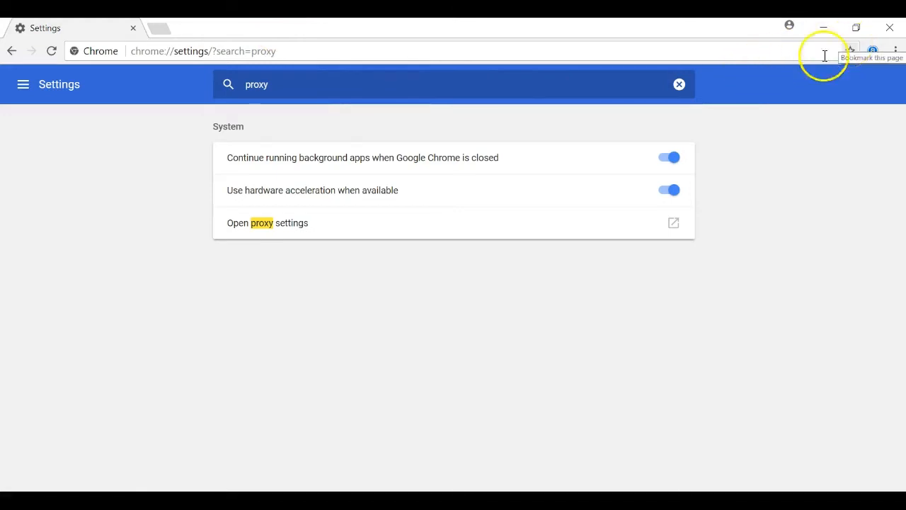
click(549, 501)
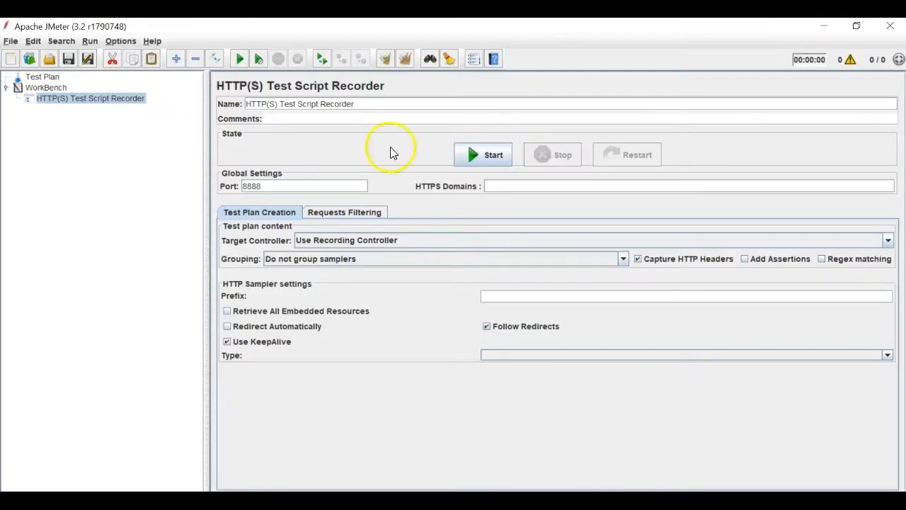
- Check the browser's LAN proxy settings to confirm the proxy is localhost on port 80
drag(277, 187, 239, 186)
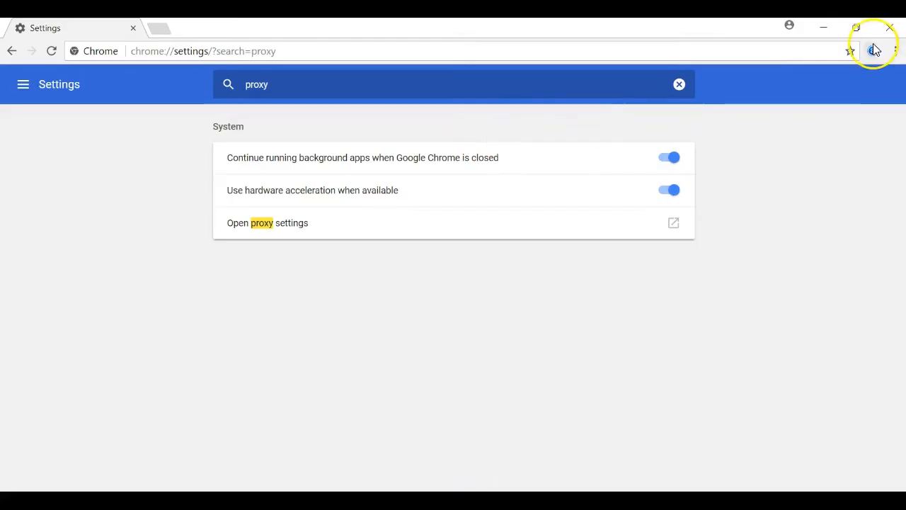
click(896, 53)
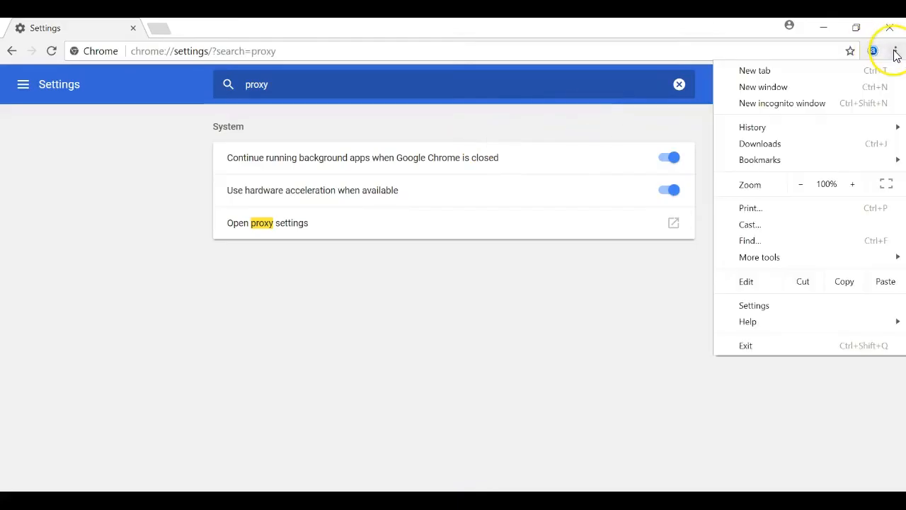
click(782, 306)
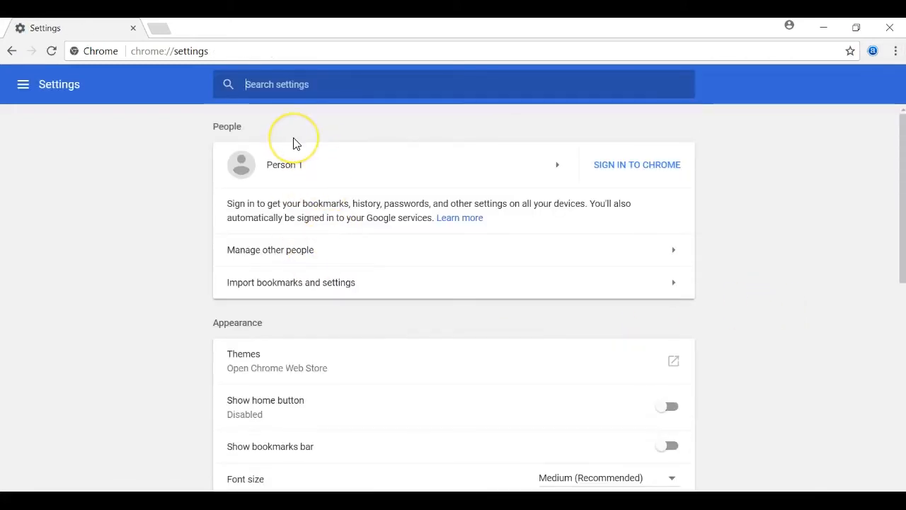
text(pro)
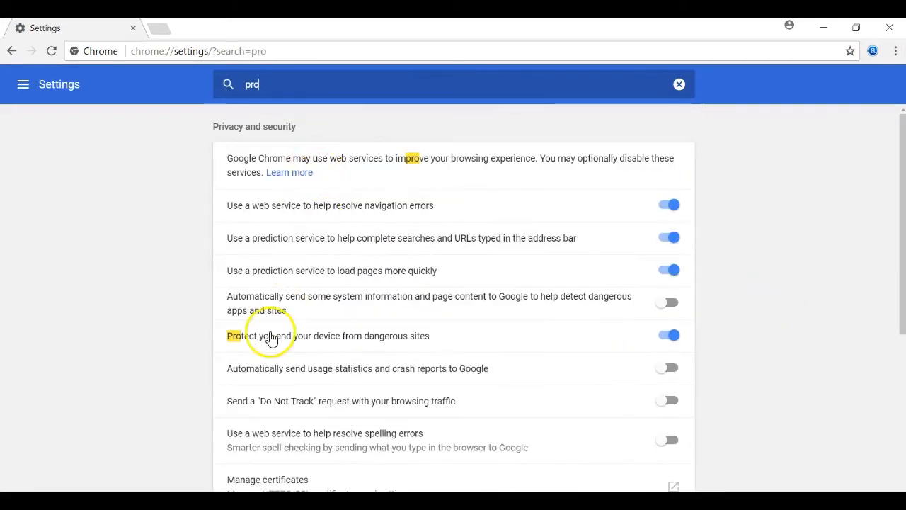
text(xy)
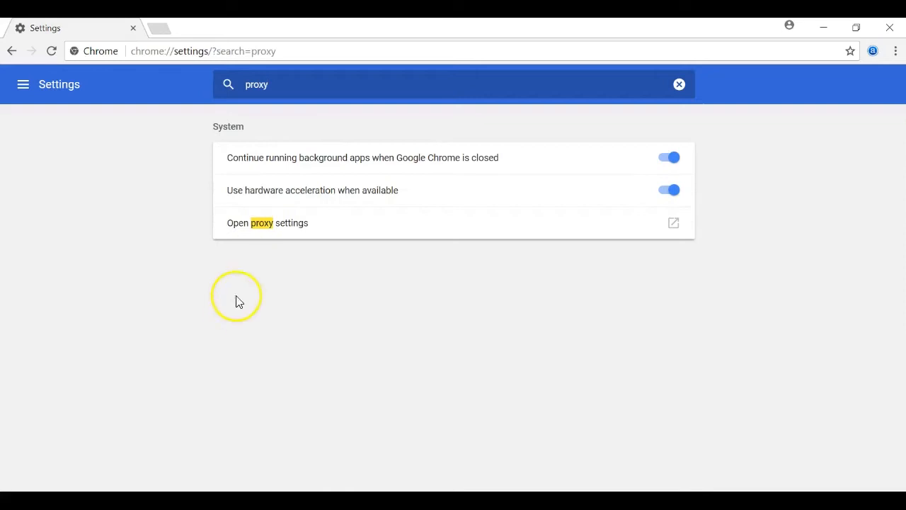
click(316, 234)
click(282, 357)
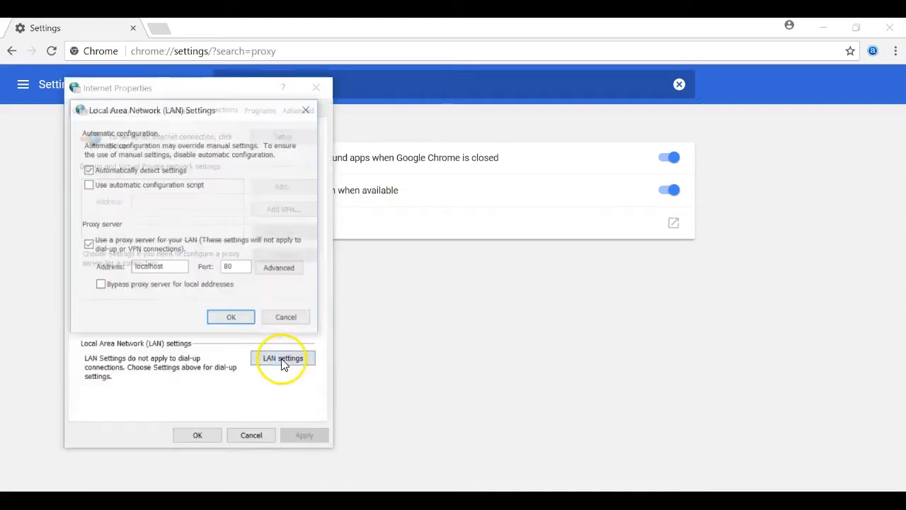
key(alt+Tab)
key(alt+Tab)
key(Tab)
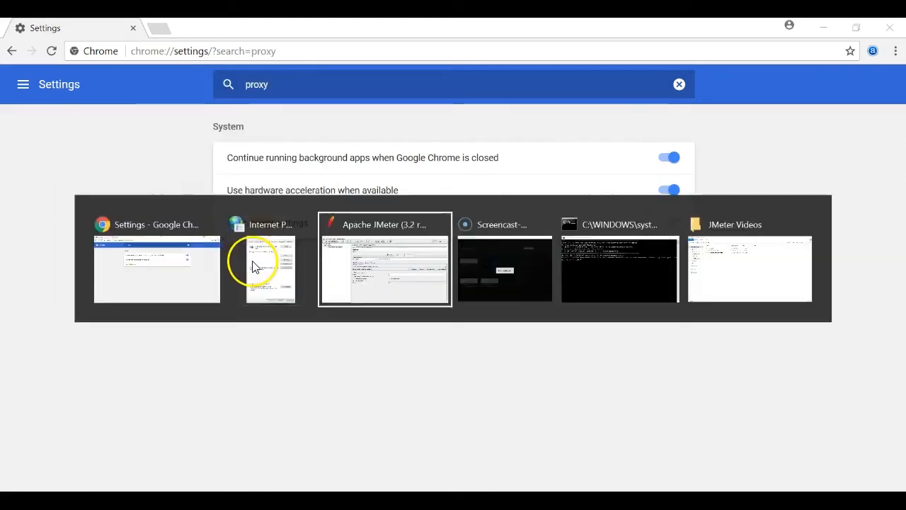
- Change the recorder's port from 8888 to 80 and review the target controller list
click(347, 189)
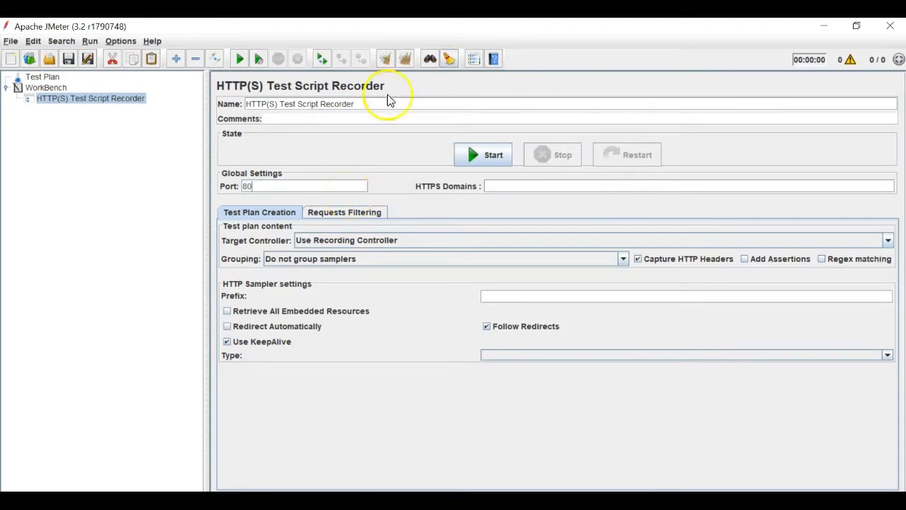
key(alt+Tab)
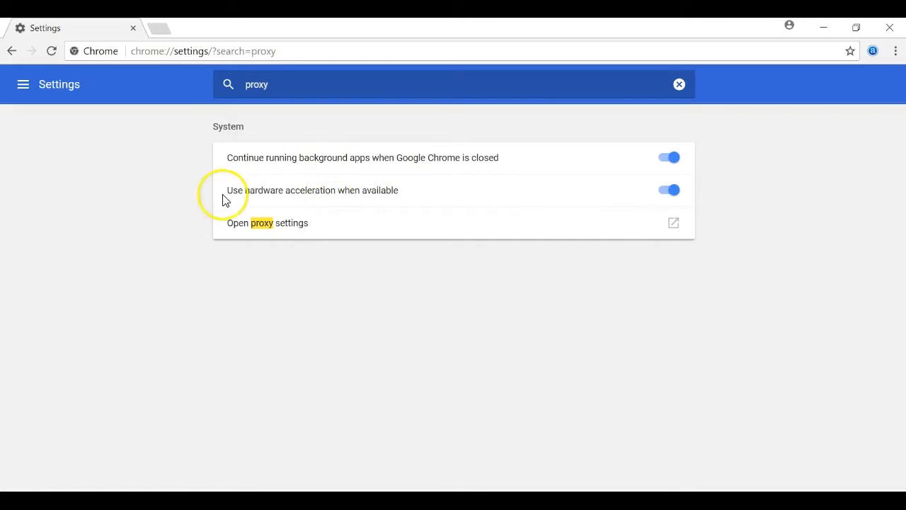
key(alt+Tab)
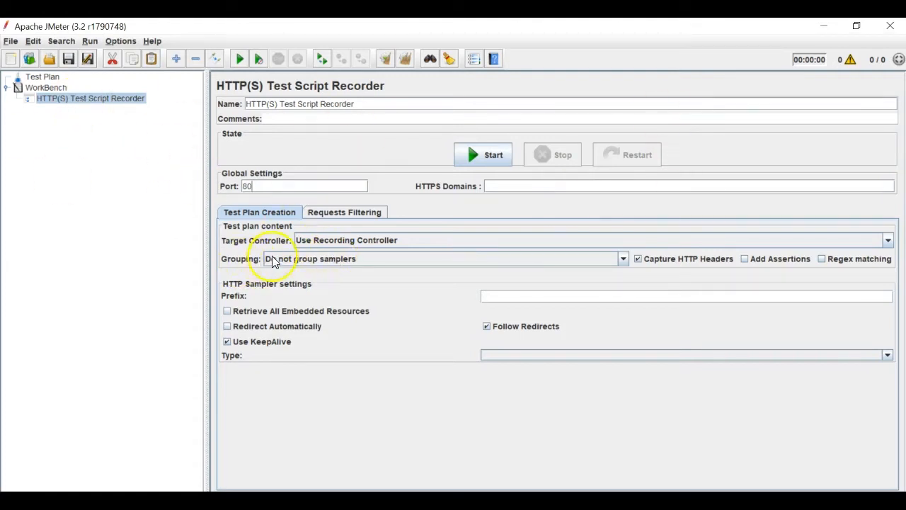
click(322, 242)
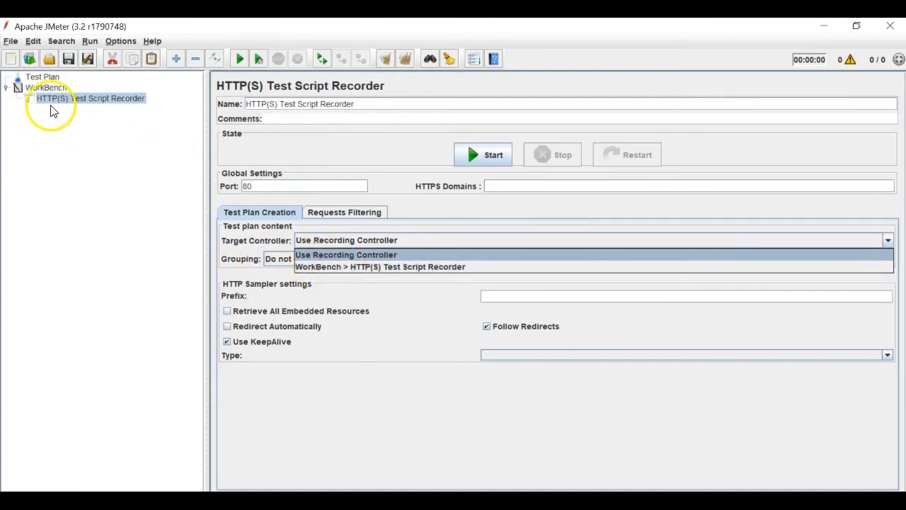
click(48, 77)
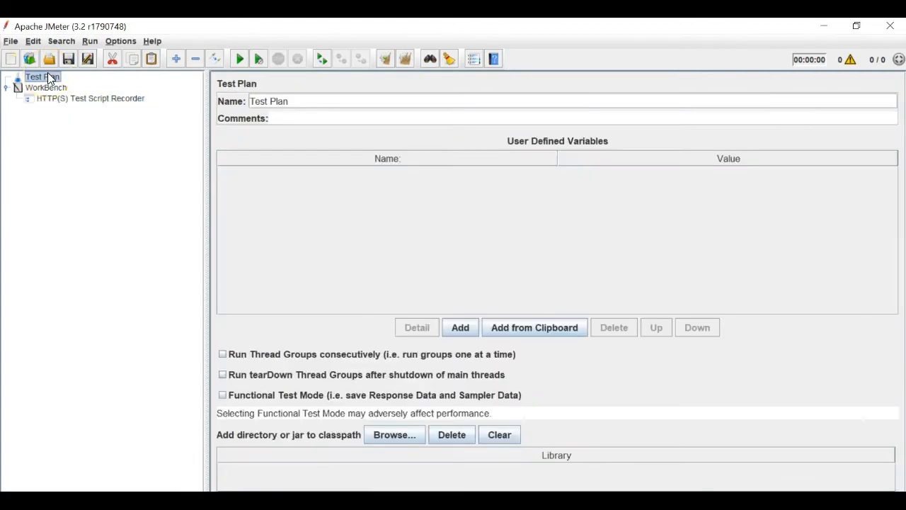
right_click(48, 73)
key(Escape)
click(58, 99)
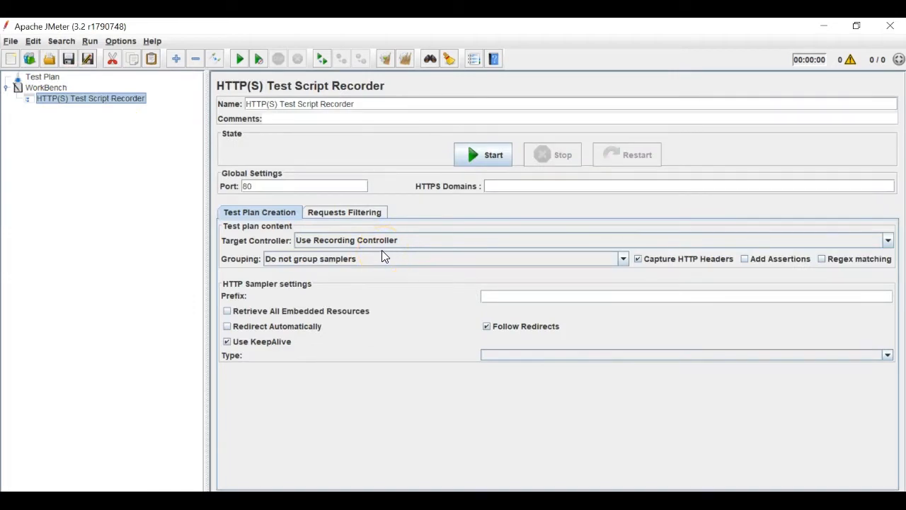
- Add a Recording Controller under the HTTP(S) Test Script Recorder from Logic Controller
right_click(121, 97)
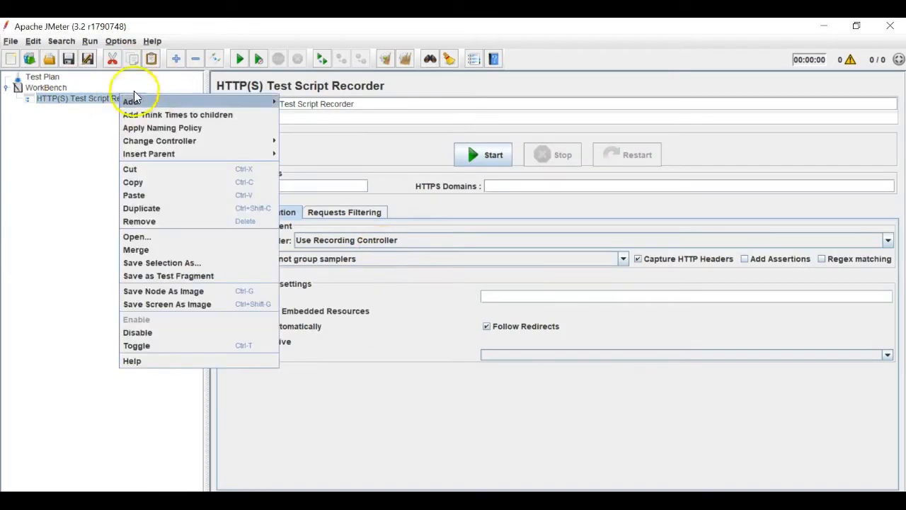
mouse_move(132, 102)
mouse_move(312, 102)
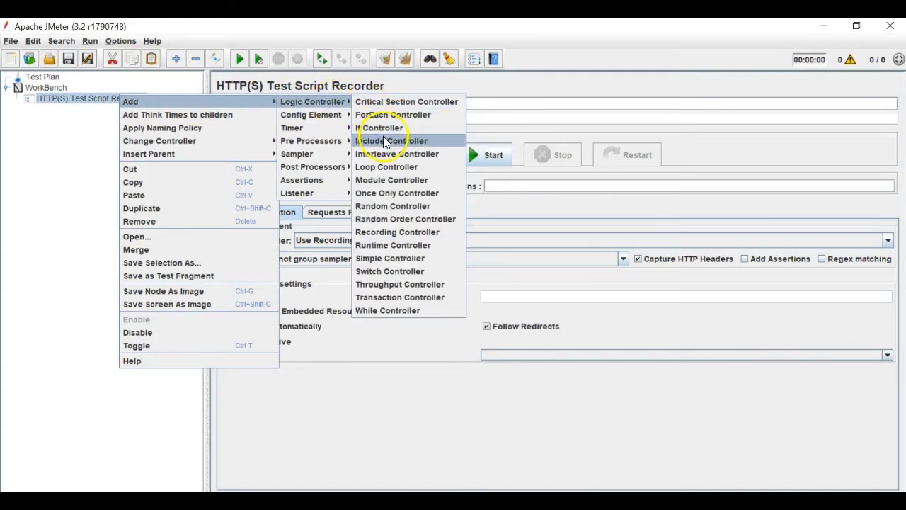
click(386, 231)
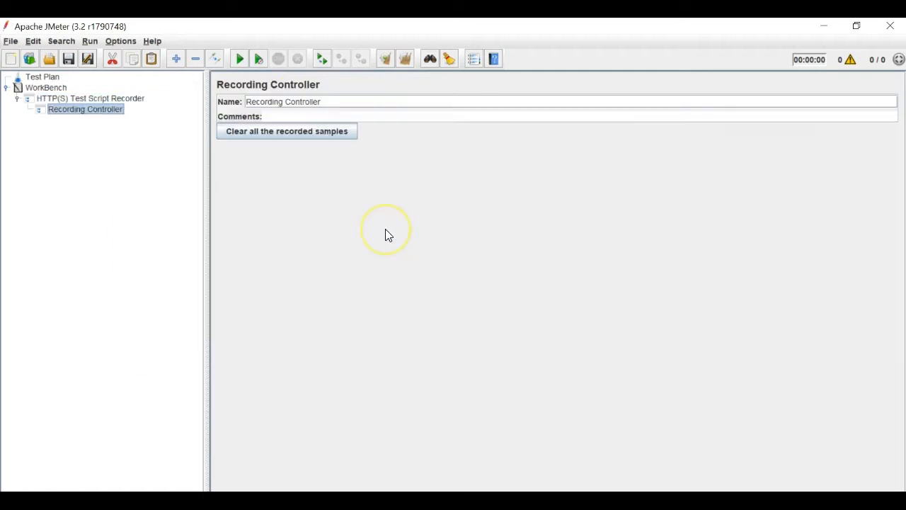
- Set the recorder's Target Controller to WorkBench > HTTP(S) Test Script Recorder > Recording Controller
click(81, 98)
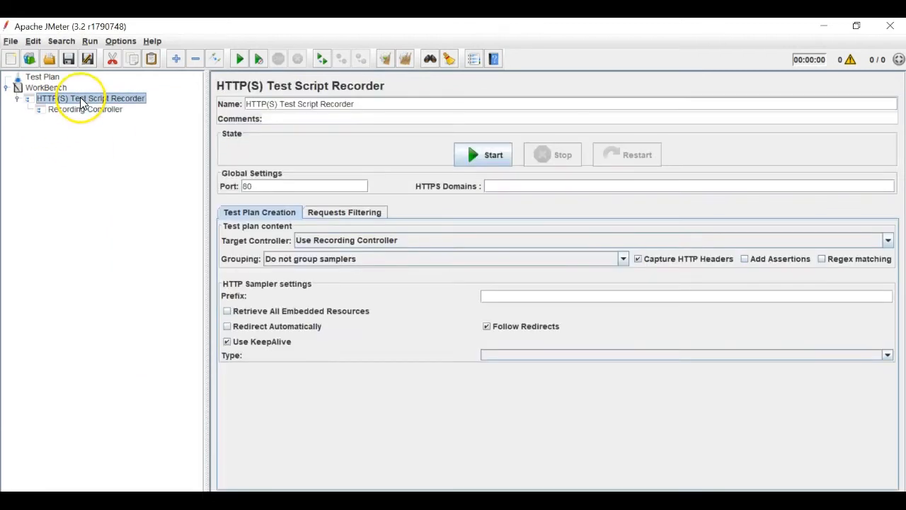
click(341, 259)
click(344, 241)
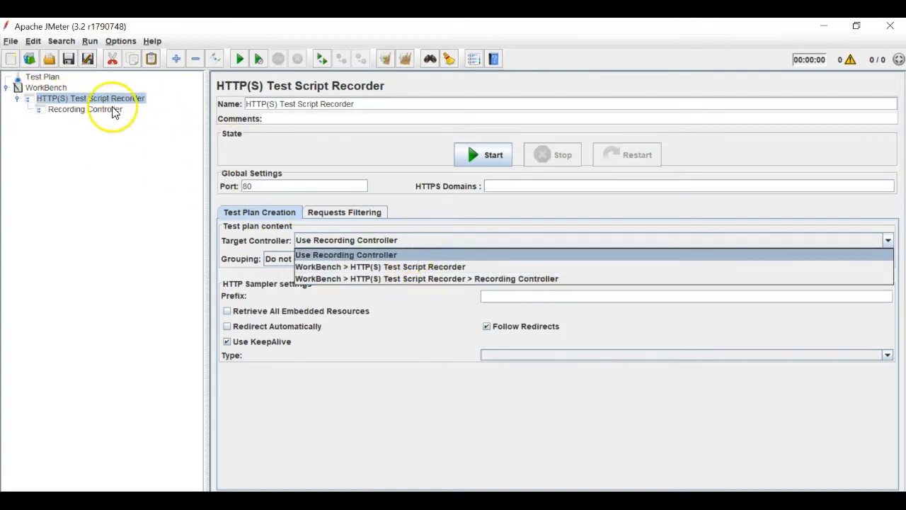
click(575, 279)
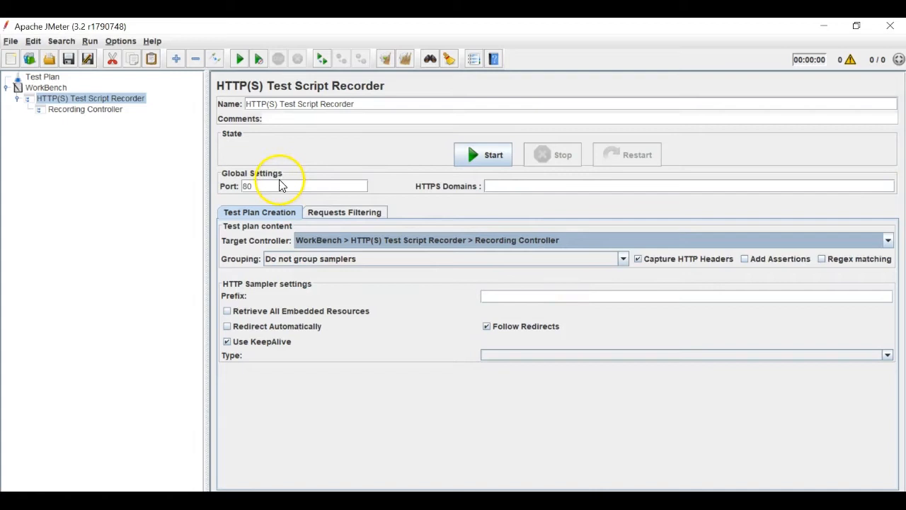
double_click(246, 186)
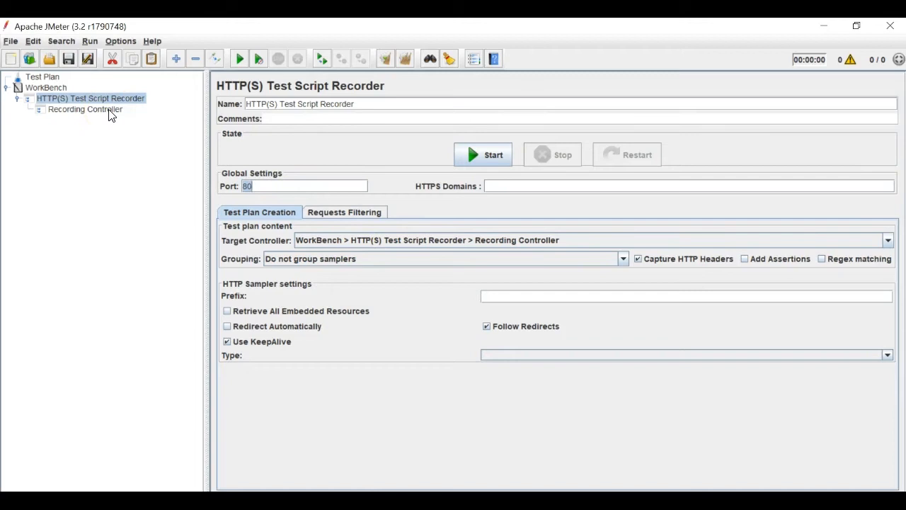
- Start the recorder on port 80 and acknowledge the Root CA certificate notice
click(502, 153)
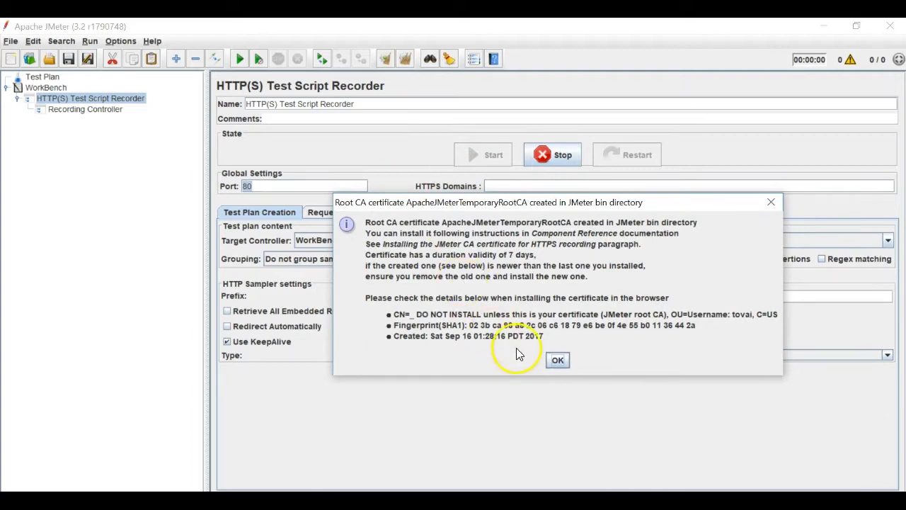
click(557, 361)
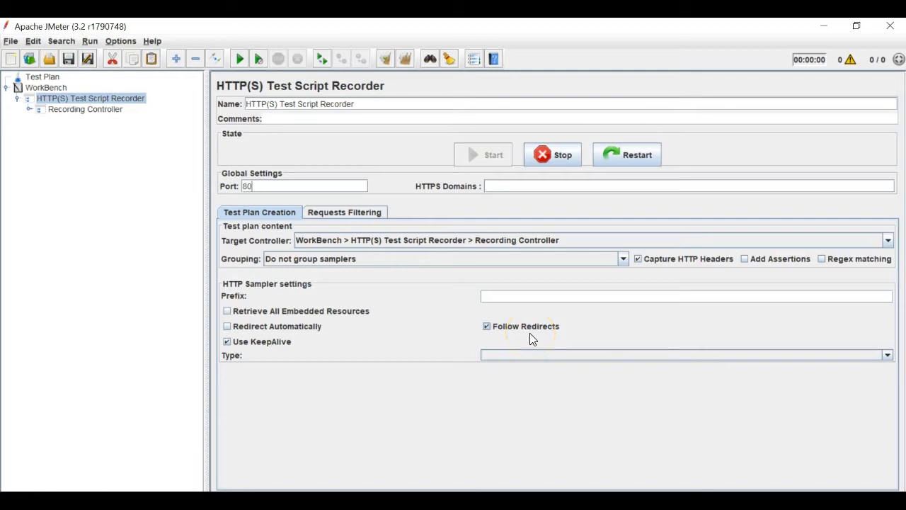
click(443, 499)
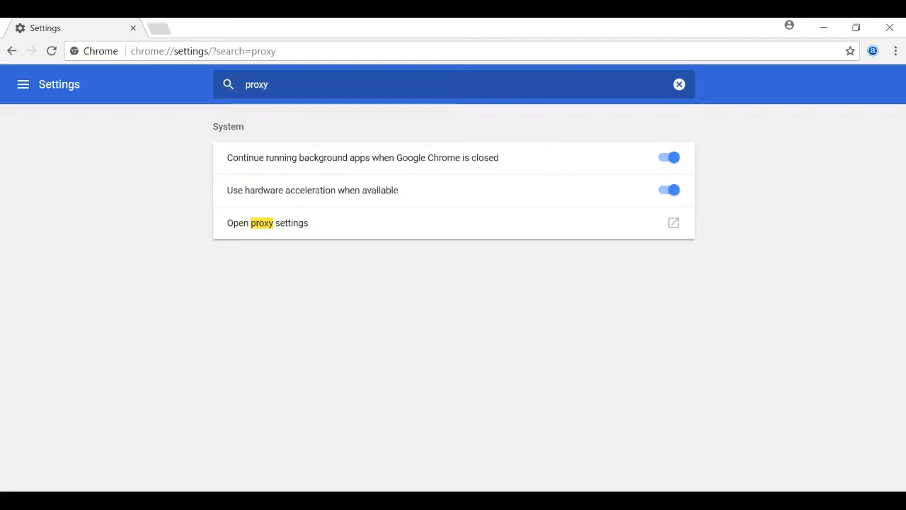
click(238, 47)
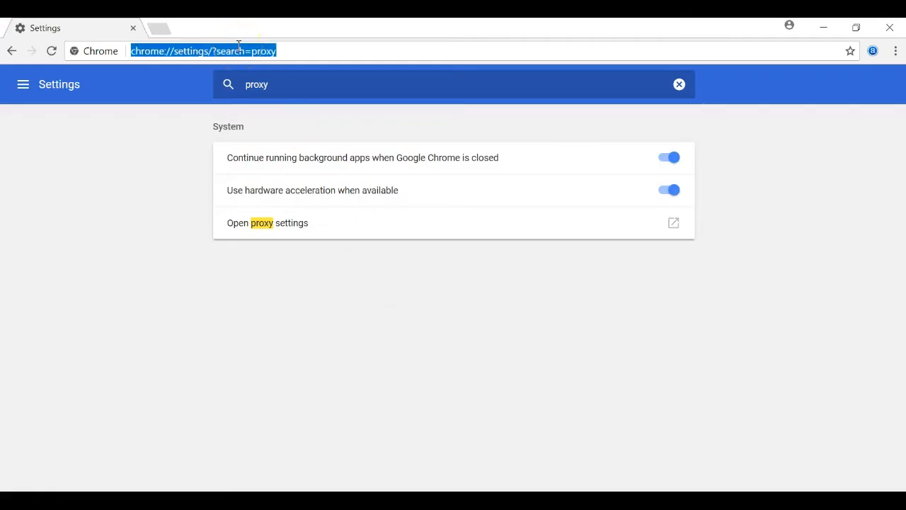
text(http://www.passportindia.gov.in)
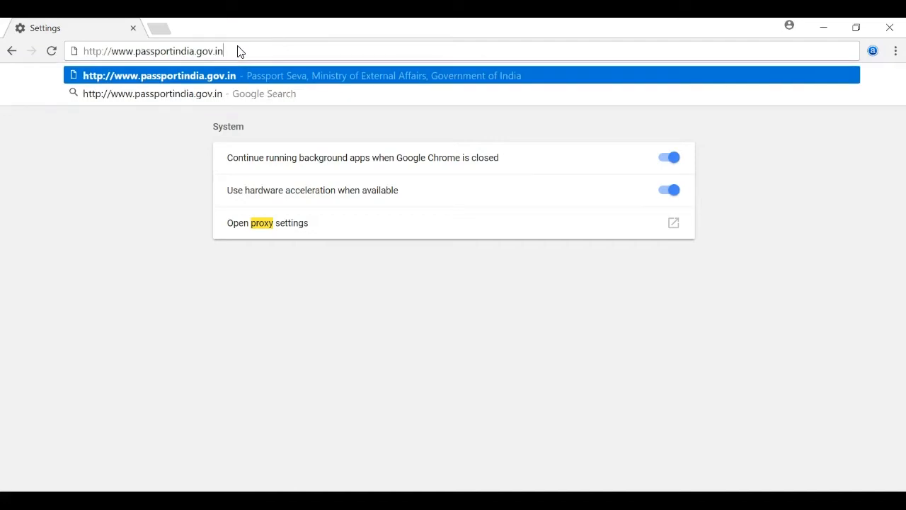
key(Return)
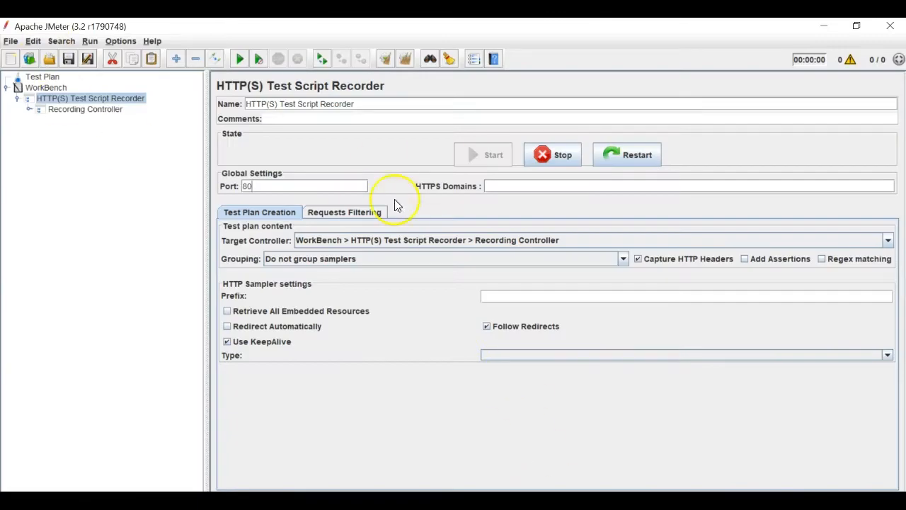
- Stop recording, widen the tree pane, and step through the four captured requests
click(28, 110)
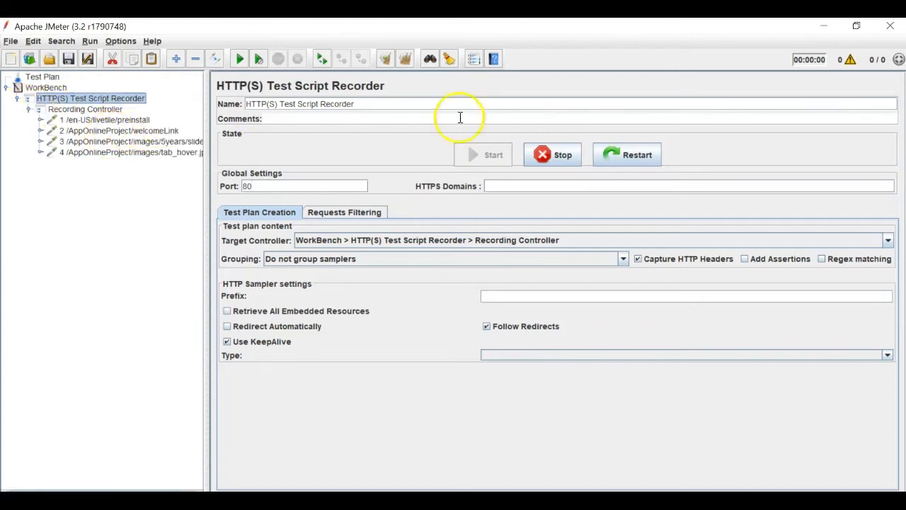
click(545, 155)
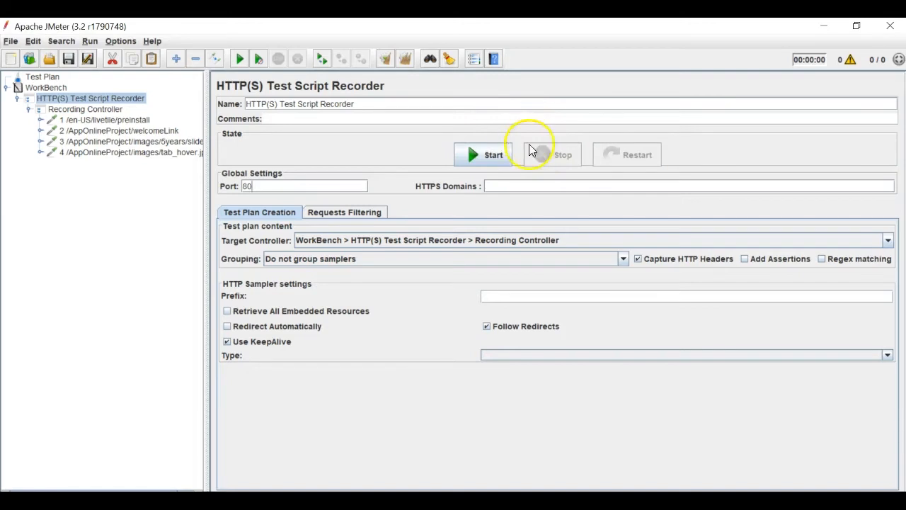
drag(205, 94, 302, 99)
scroll(186, 204, up, 2)
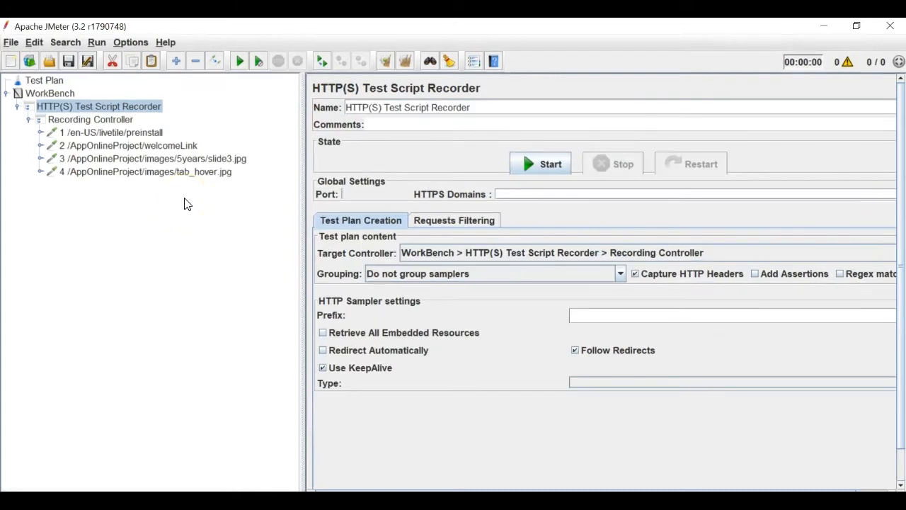
click(99, 132)
key(Down)
key(Down)
key(Down)
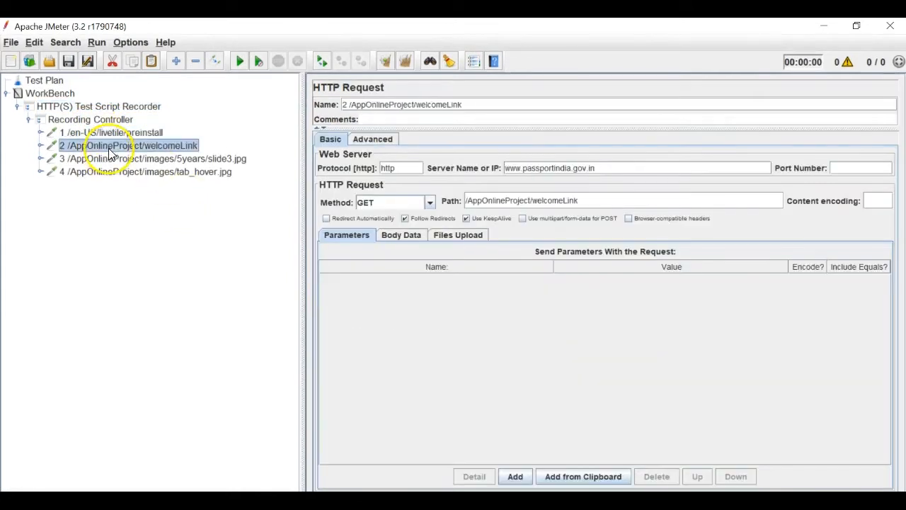
click(106, 134)
click(117, 146)
click(120, 159)
click(121, 171)
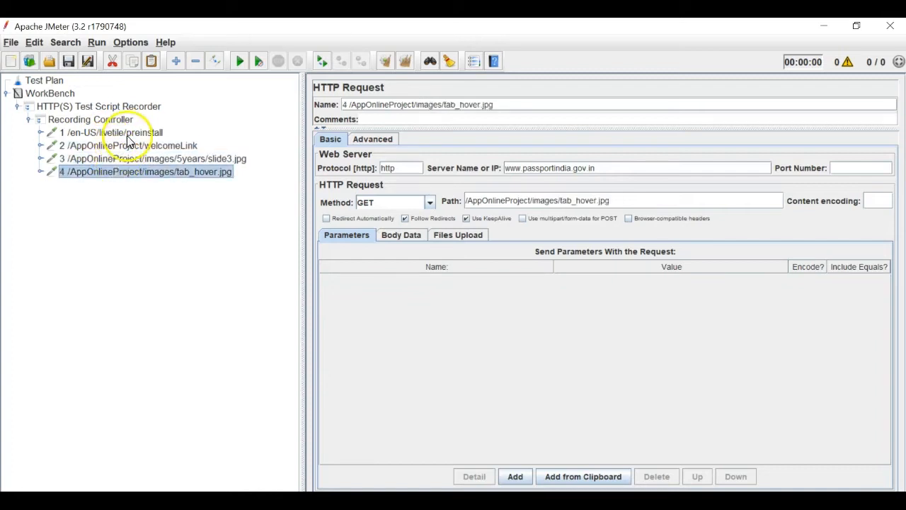
- Inspect the server names and paths of the welcomeLink, slide3.jpg and tab_hover.jpg requests
click(133, 134)
drag(591, 168, 606, 167)
click(180, 146)
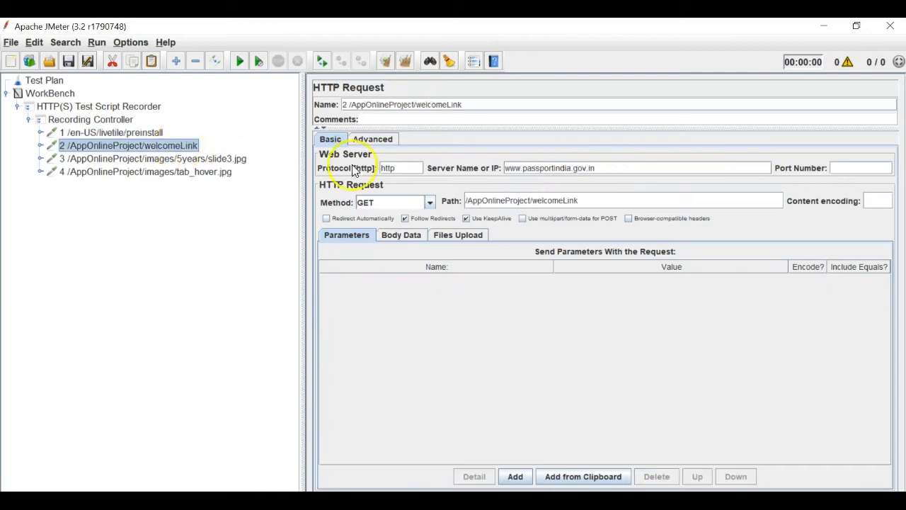
click(528, 168)
mouse_move(513, 168)
mouse_down()
mouse_move(600, 168)
mouse_move(505, 170)
mouse_up()
click(228, 159)
drag(621, 200, 467, 200)
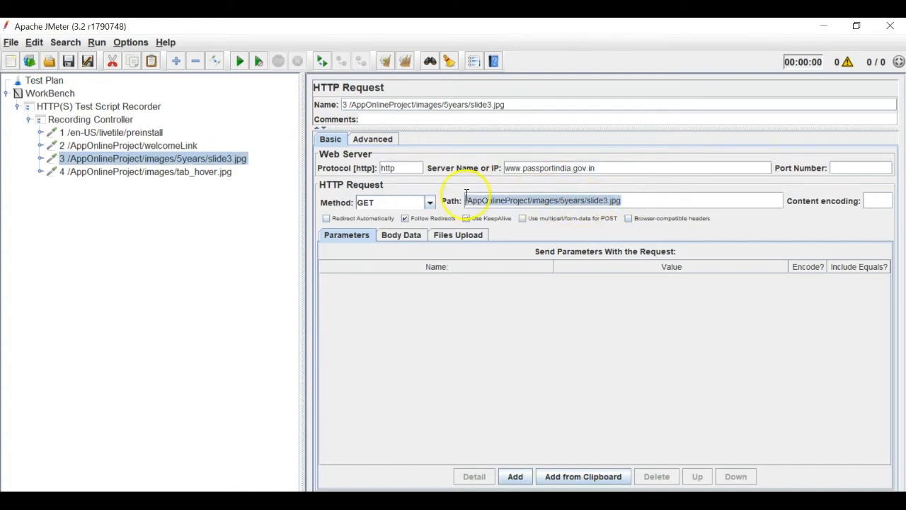
click(145, 172)
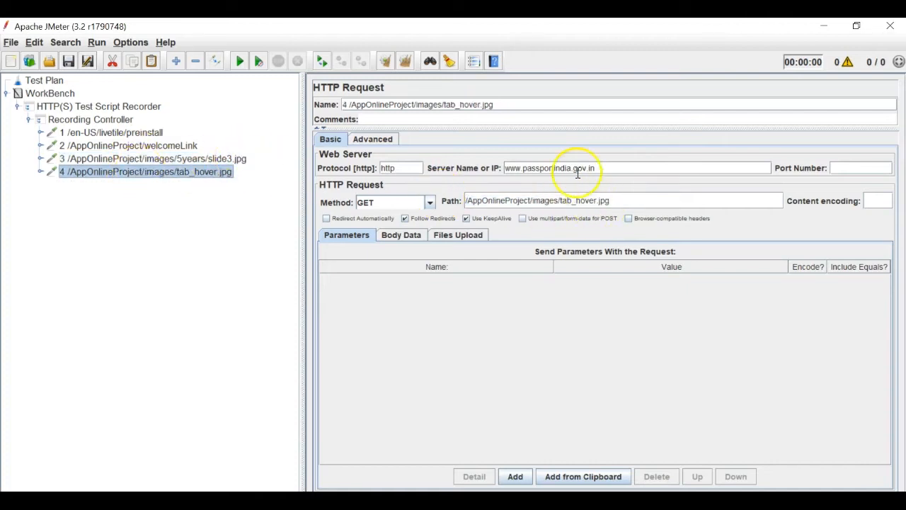
click(80, 133)
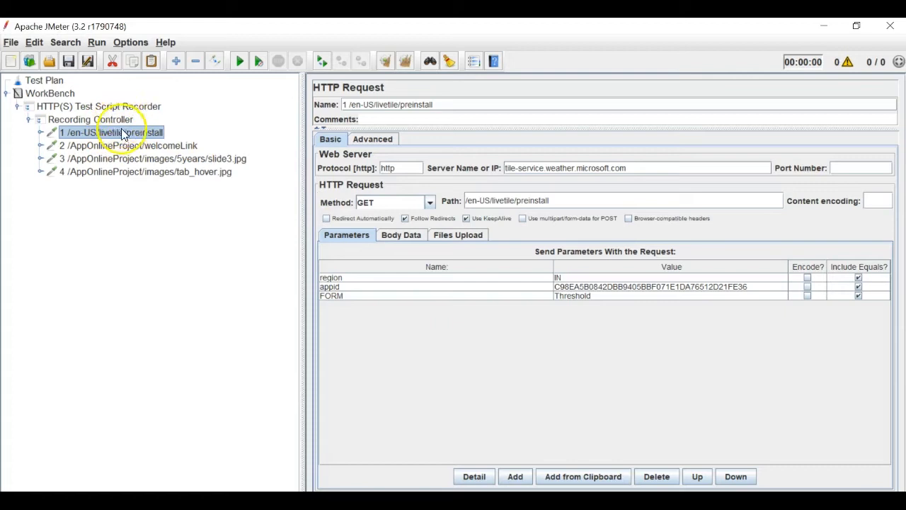
- Collapse the recorder, add a Thread Group to the Test Plan, and start naming it 'Passport Home Page Scnerio'
click(17, 106)
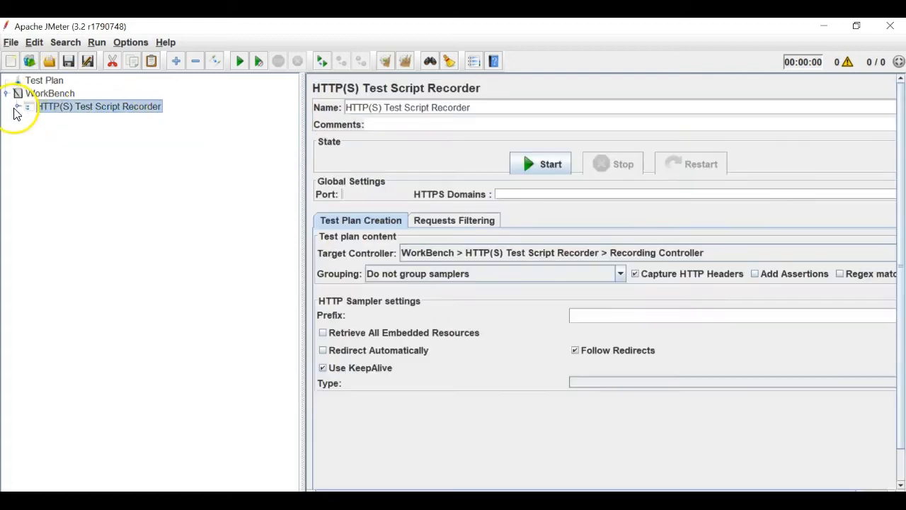
click(42, 82)
right_click(42, 82)
mouse_move(65, 90)
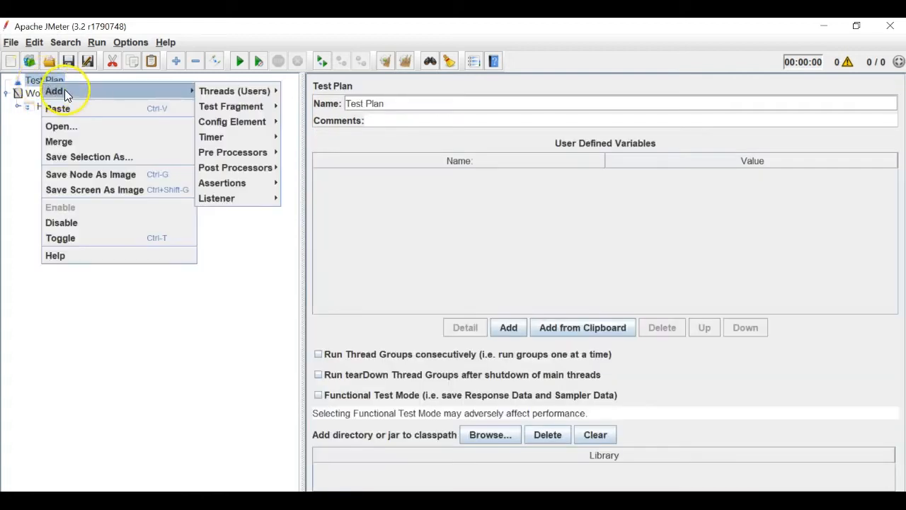
mouse_move(224, 90)
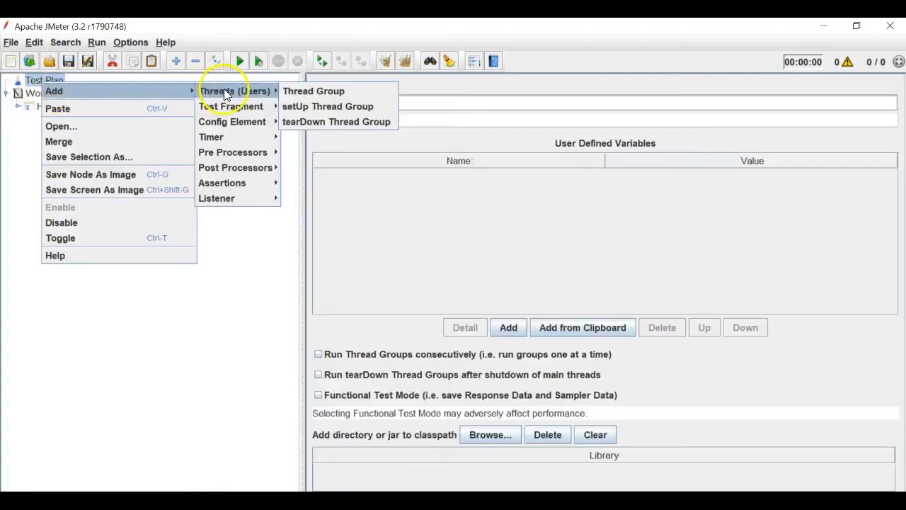
click(315, 91)
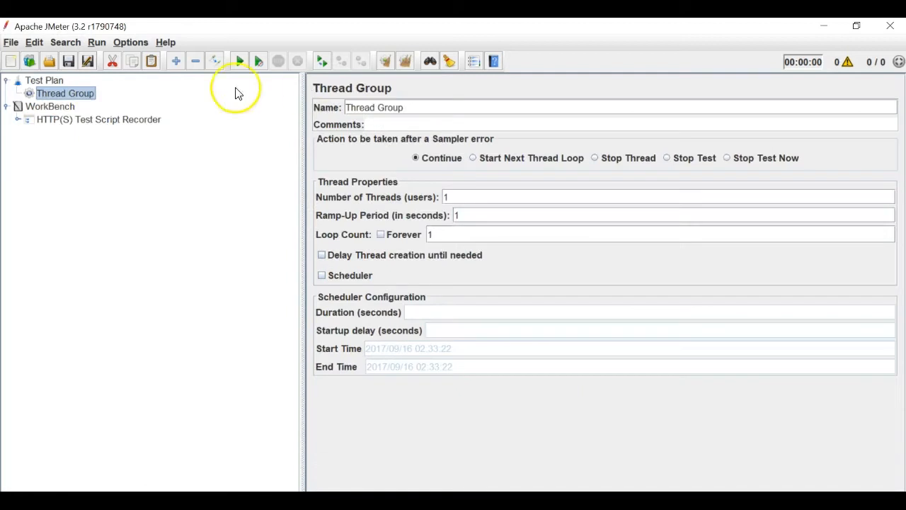
drag(413, 105, 290, 105)
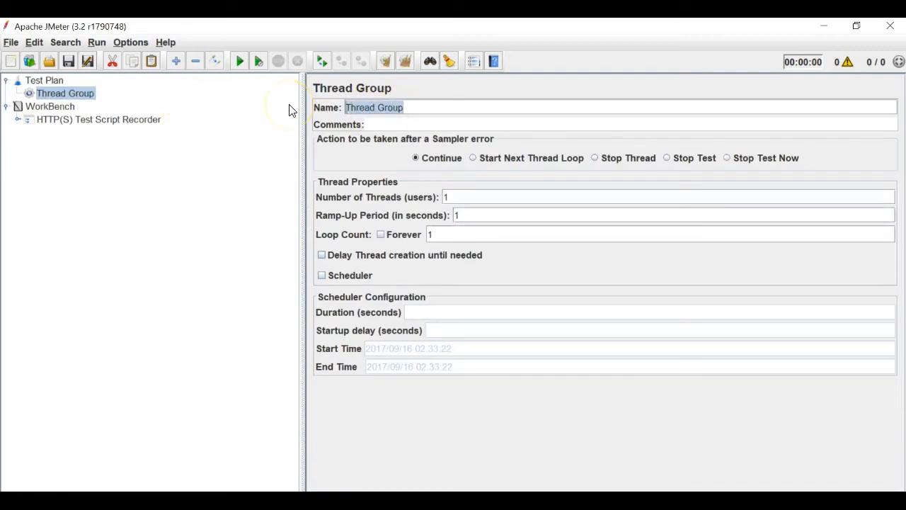
text(Passport Home Page)
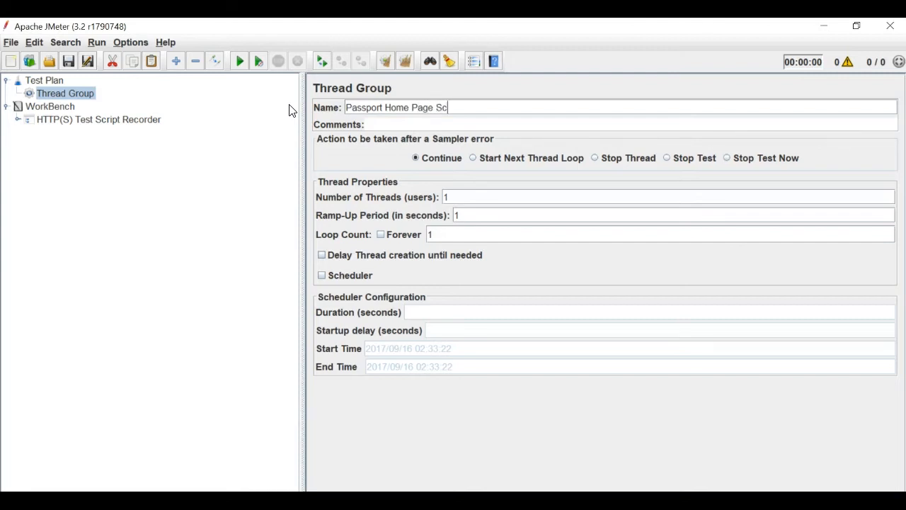
- Add a Simple Controller logic controller under the Passport Home Page Scnerio thread group
click(48, 106)
click(63, 93)
right_click(70, 99)
mouse_move(134, 111)
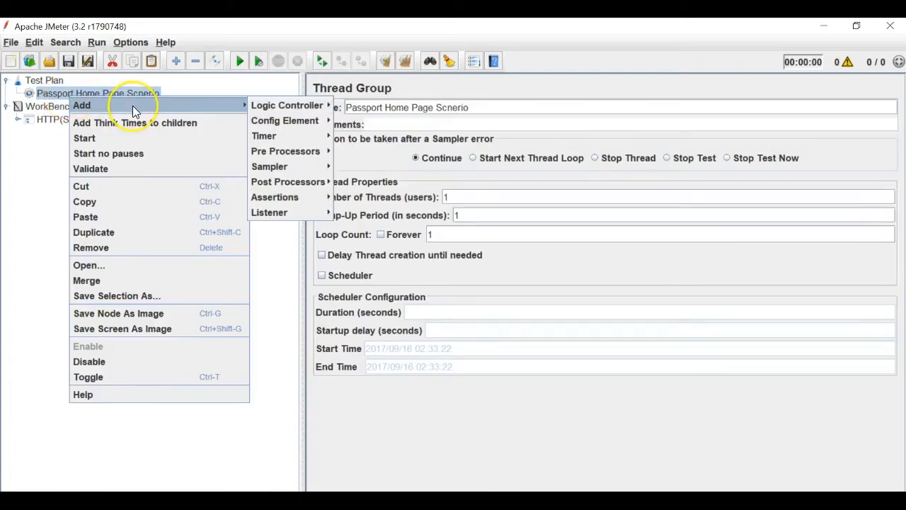
click(280, 107)
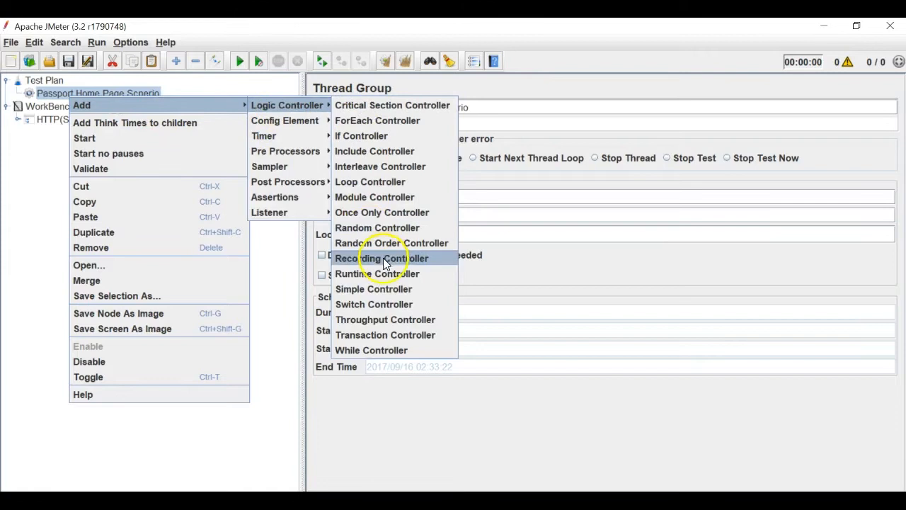
click(376, 290)
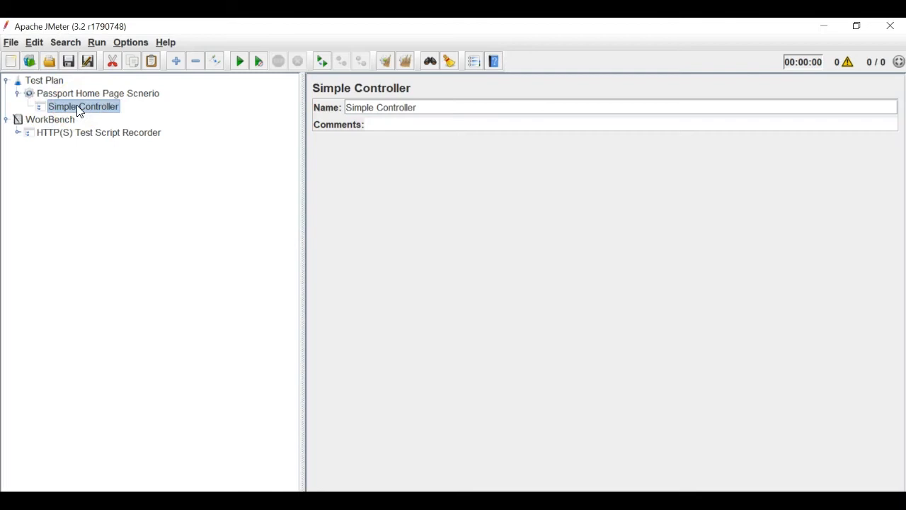
- Select the four recorded requests under the recorder and copy them
click(18, 133)
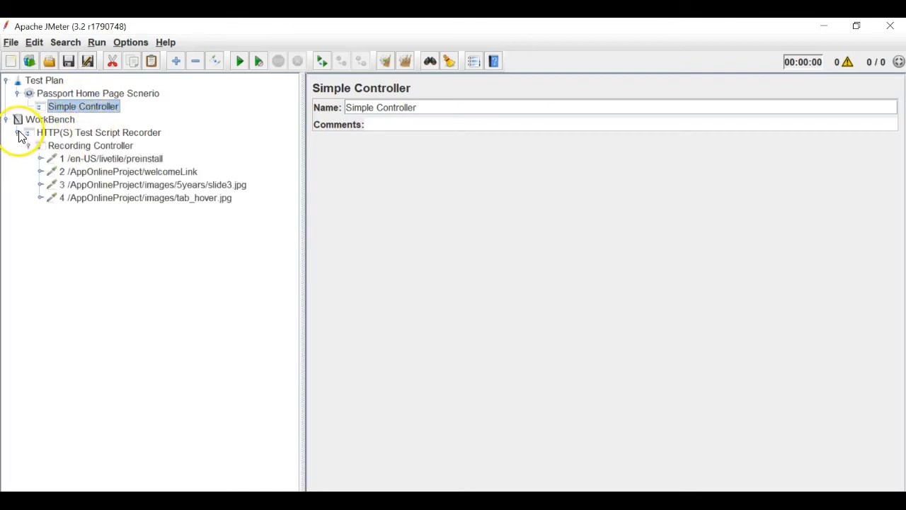
click(75, 159)
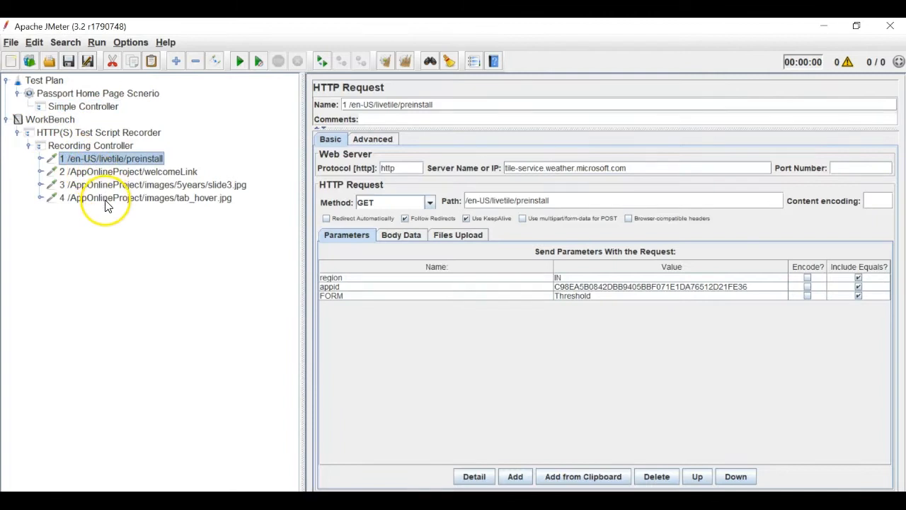
shift+click(105, 201)
mouse_move(132, 154)
mouse_down()
mouse_move(130, 124)
mouse_move(112, 106)
mouse_move(119, 159)
mouse_up()
right_click(116, 154)
click(145, 211)
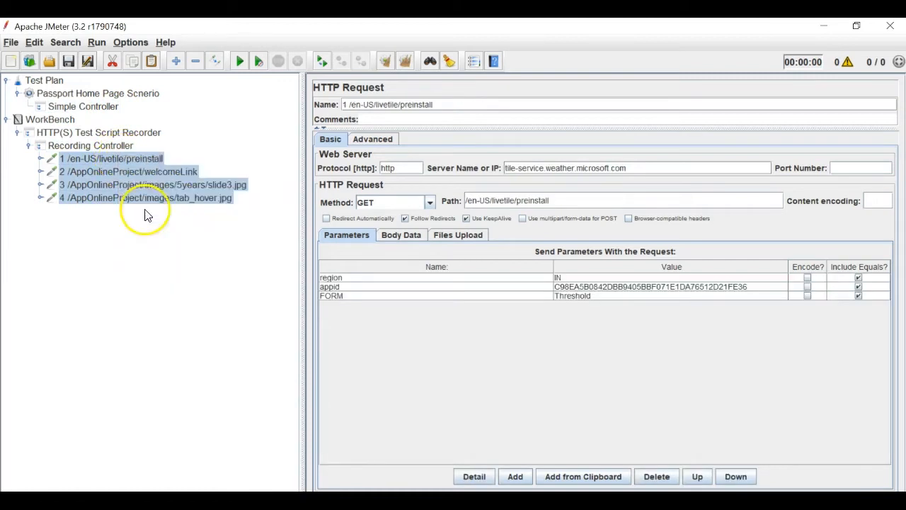
- Paste the four requests into the Simple Controller, check them, and collapse the WorkBench
click(83, 107)
right_click(75, 107)
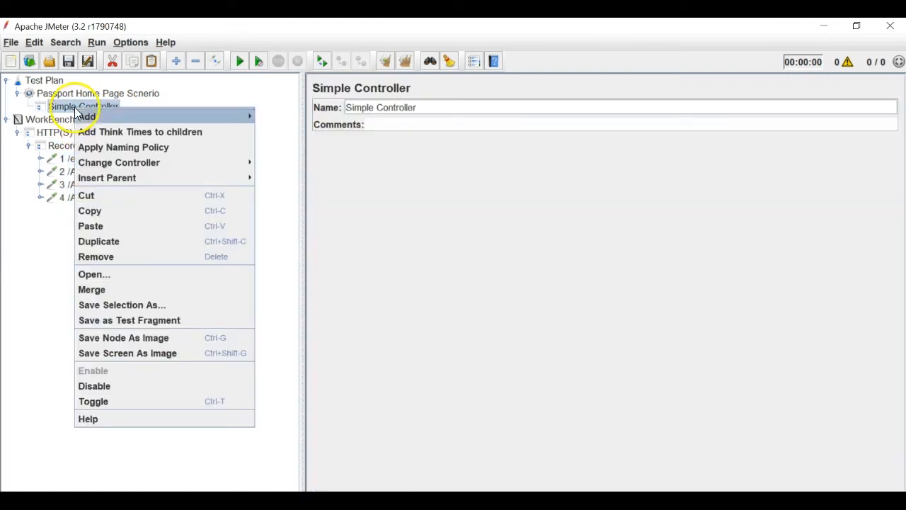
click(97, 221)
click(29, 107)
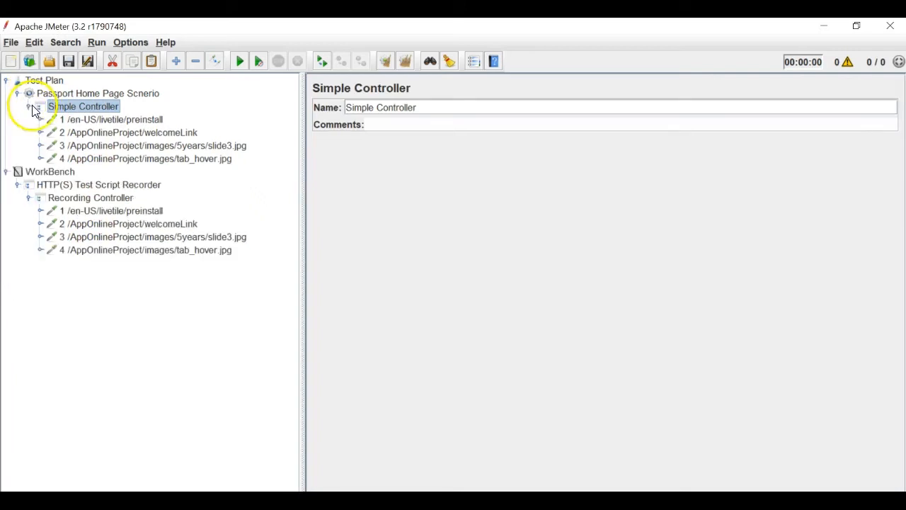
click(104, 121)
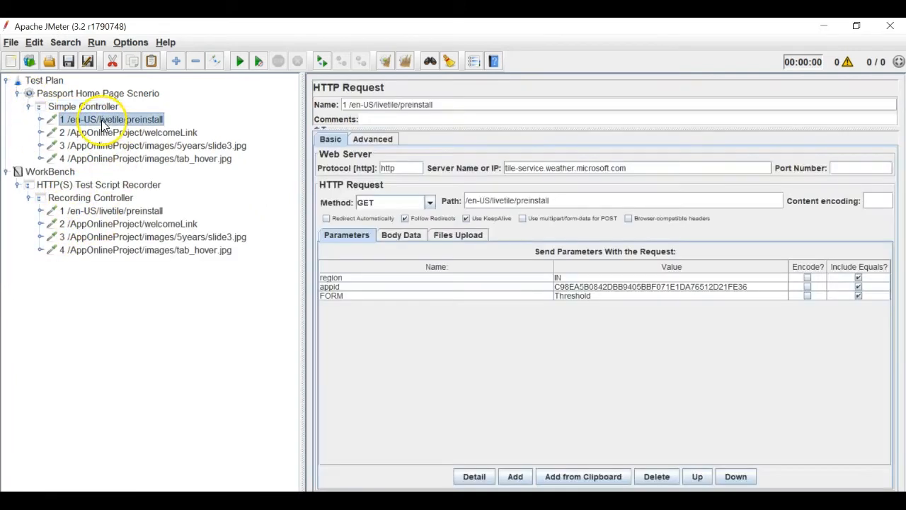
click(6, 172)
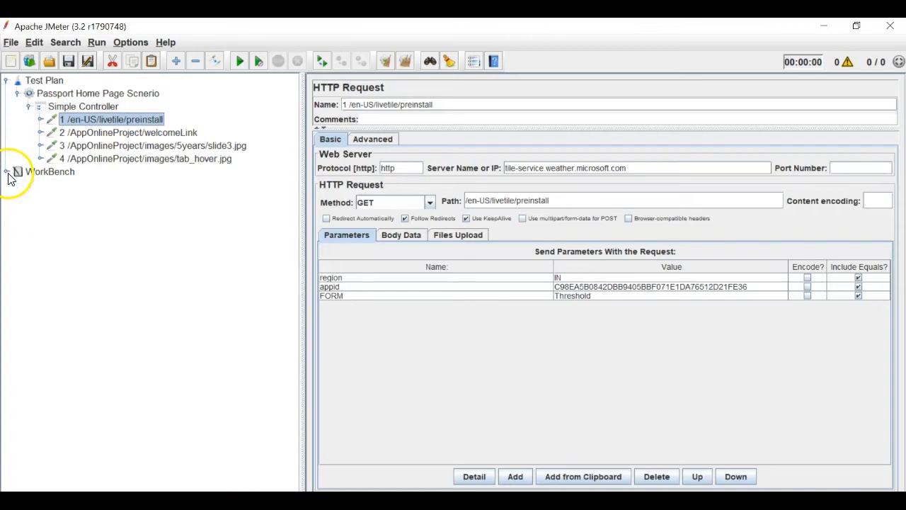
- Add a View Results Tree listener to the thread group and expand the Simple Controller's requests
click(29, 106)
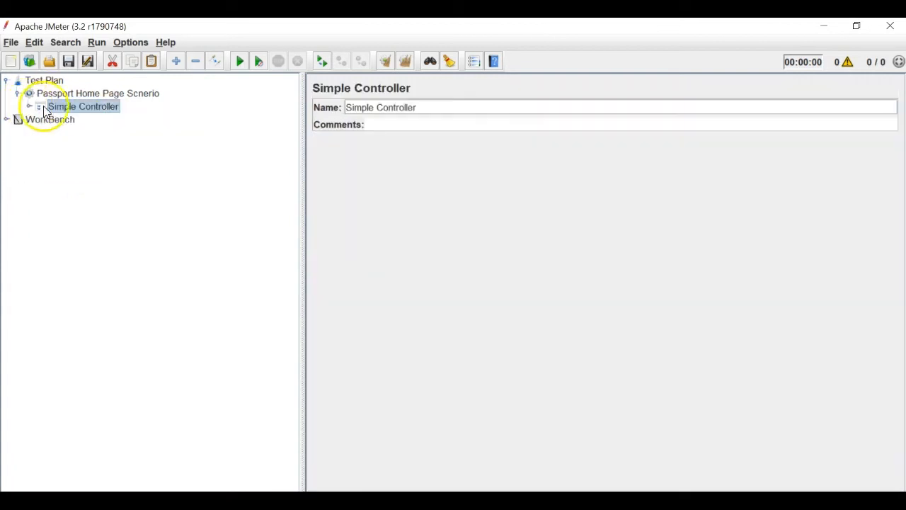
click(82, 92)
right_click(81, 93)
mouse_move(255, 102)
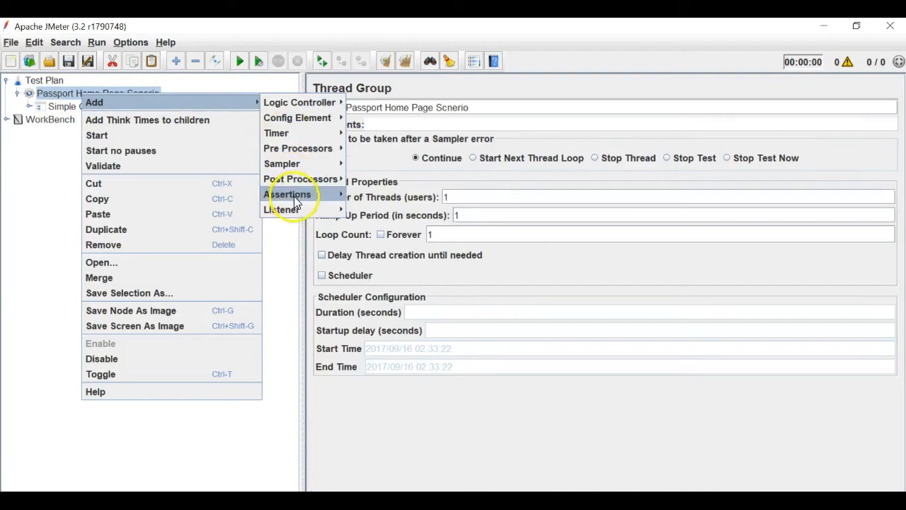
mouse_move(298, 209)
click(414, 440)
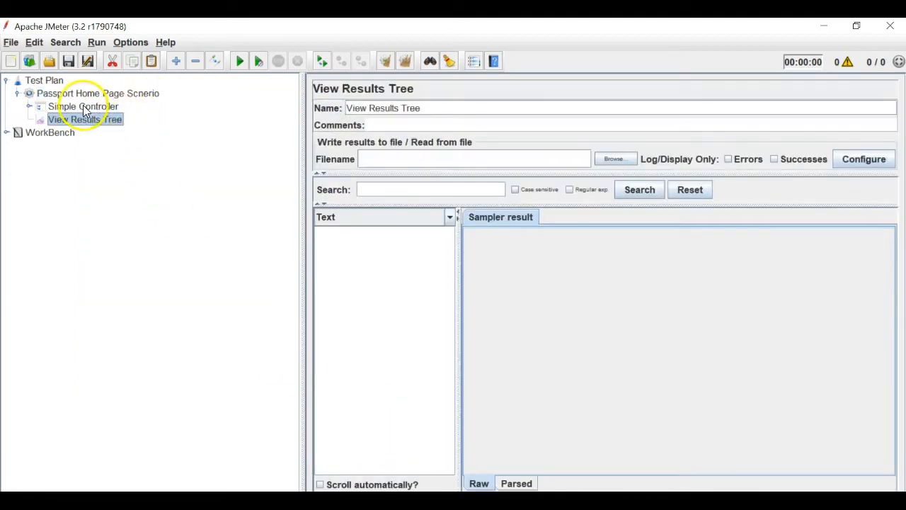
click(29, 107)
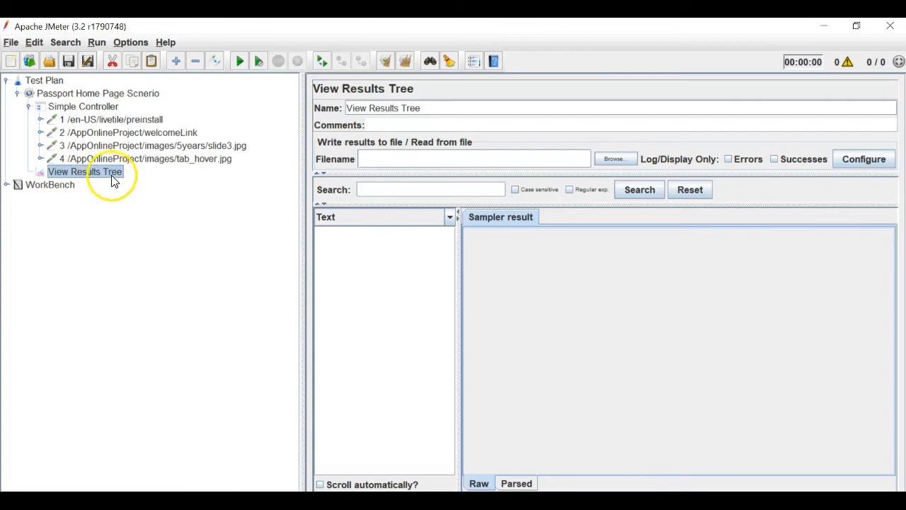
- Review the Test Plan and the thread group's name and number of threads
click(29, 106)
click(47, 82)
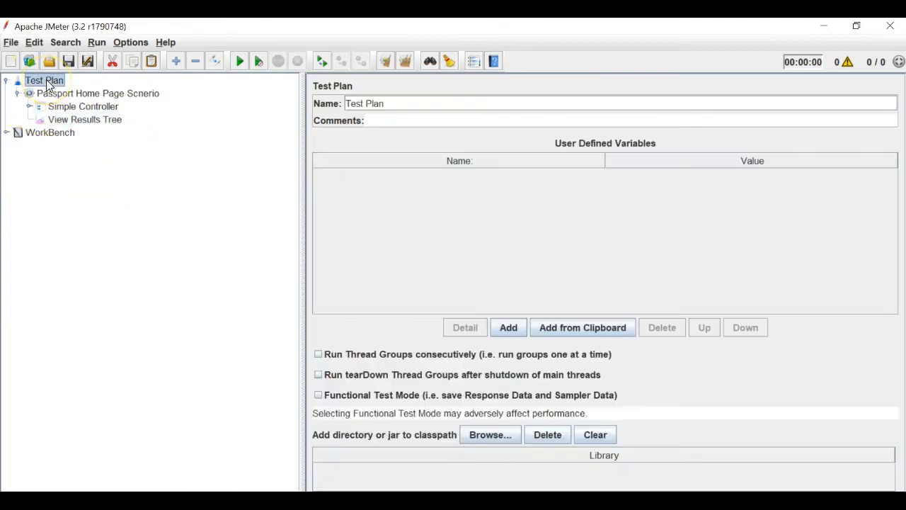
click(50, 93)
drag(469, 107, 346, 108)
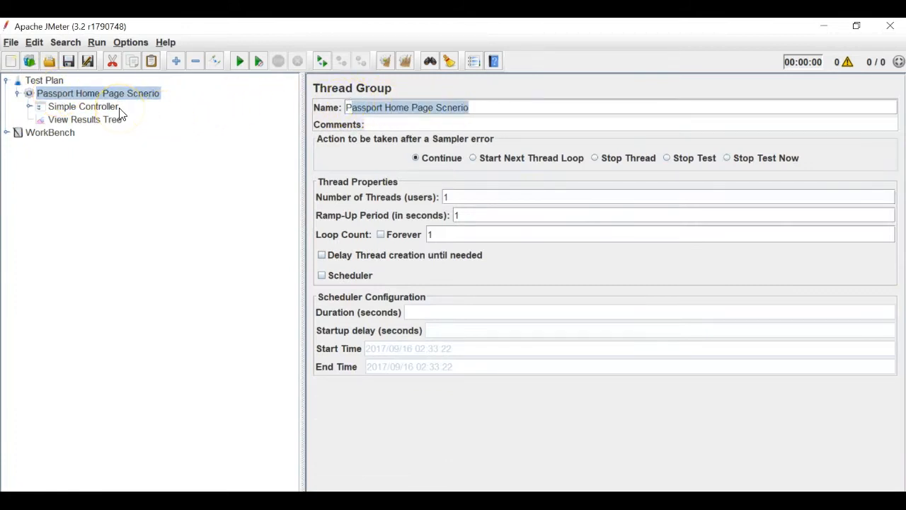
click(448, 196)
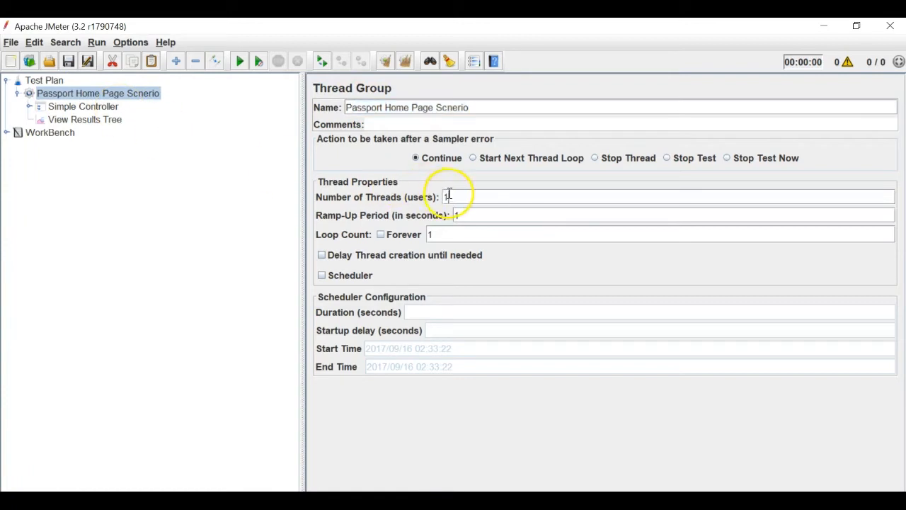
- Review the Simple Controller, its recorded requests, and the View Results Tree listener
click(83, 106)
click(28, 106)
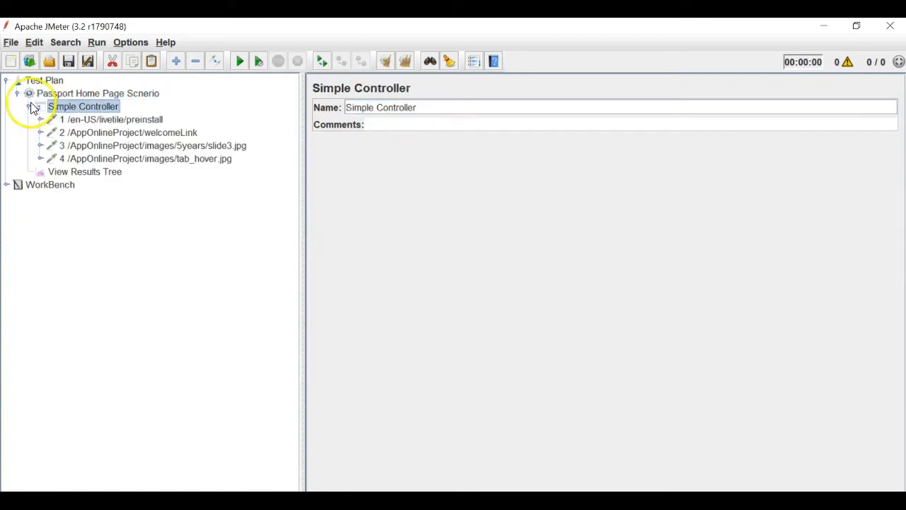
click(6, 185)
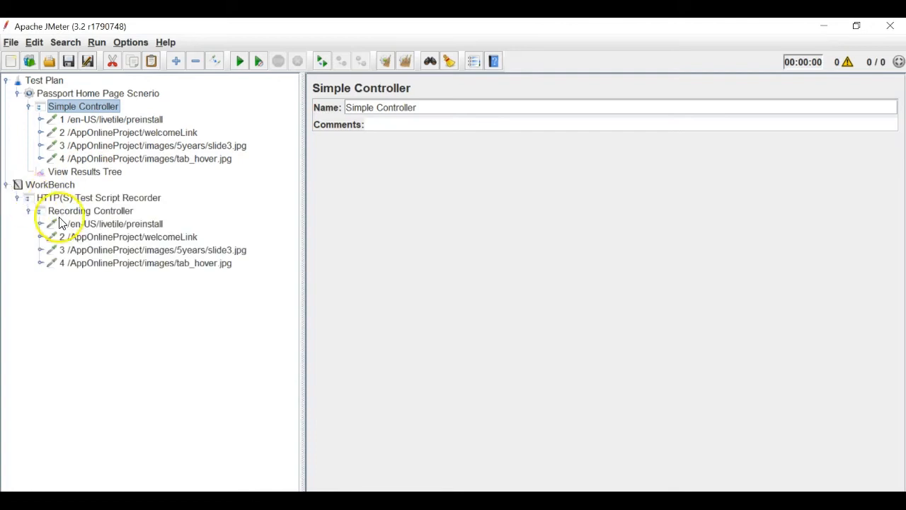
click(6, 185)
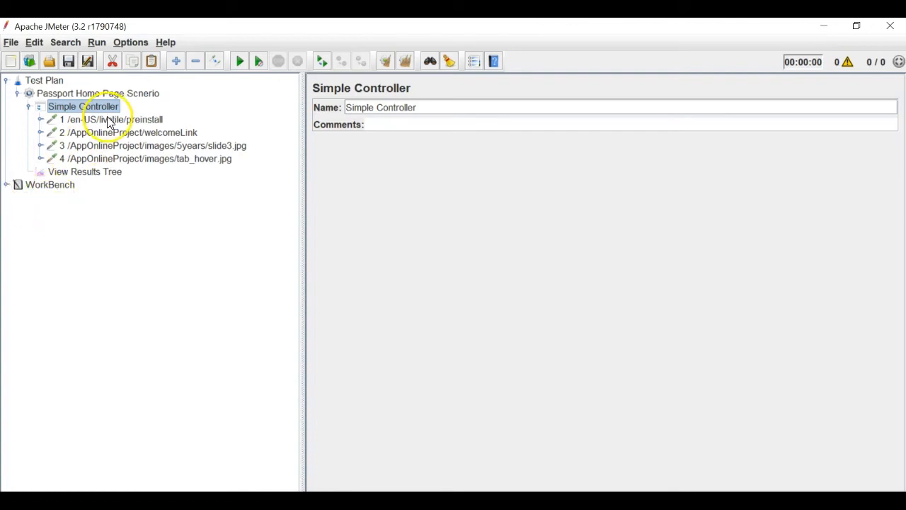
click(110, 120)
click(111, 159)
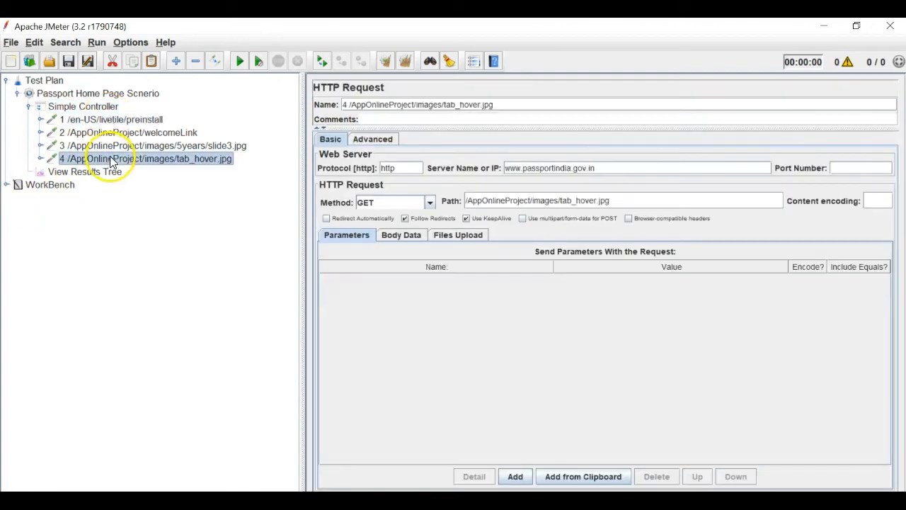
click(111, 120)
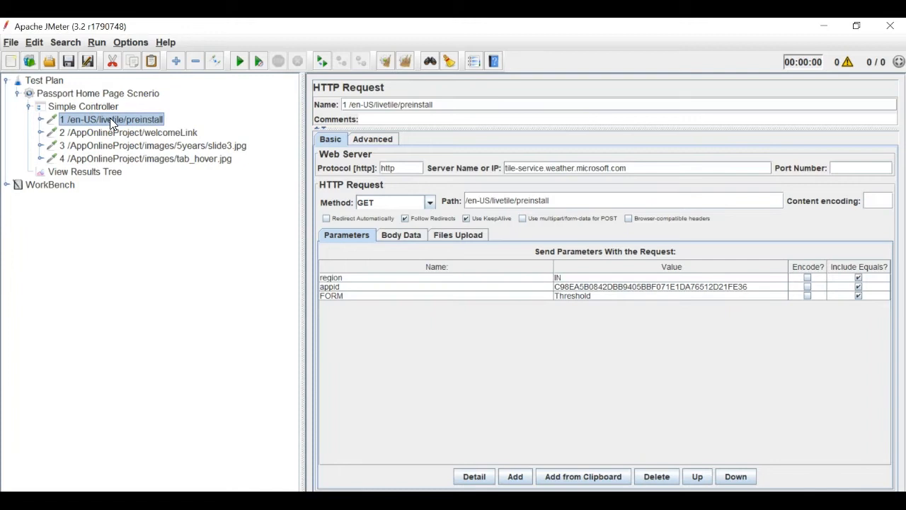
click(82, 172)
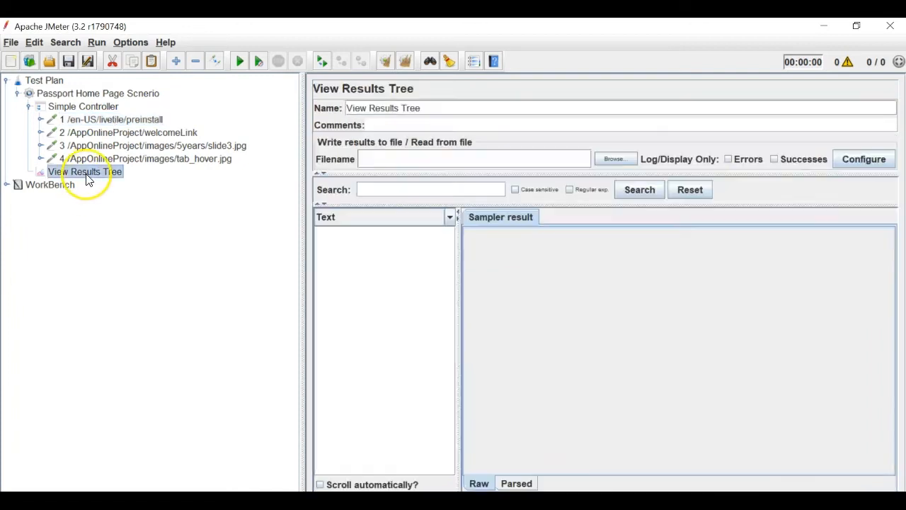
click(28, 106)
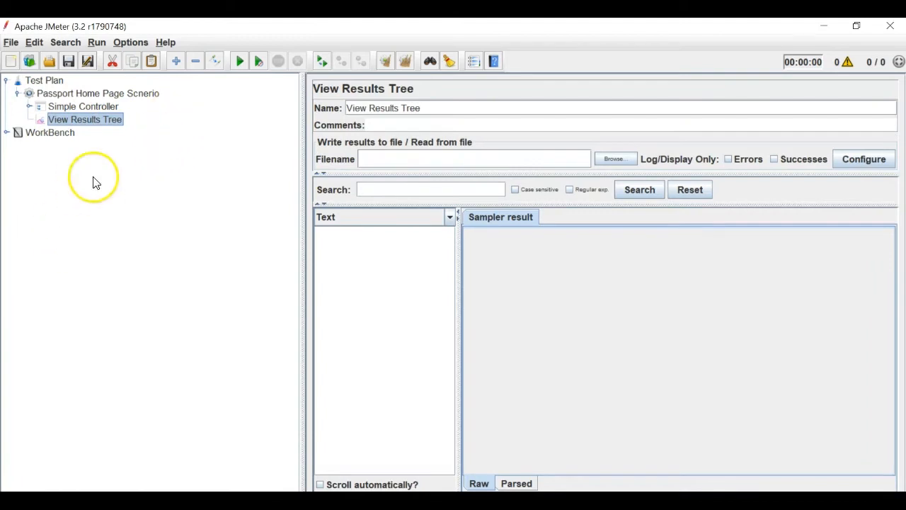
- Collapse the Test Plan and WorkBench branches and show the WorkBench settings
click(7, 133)
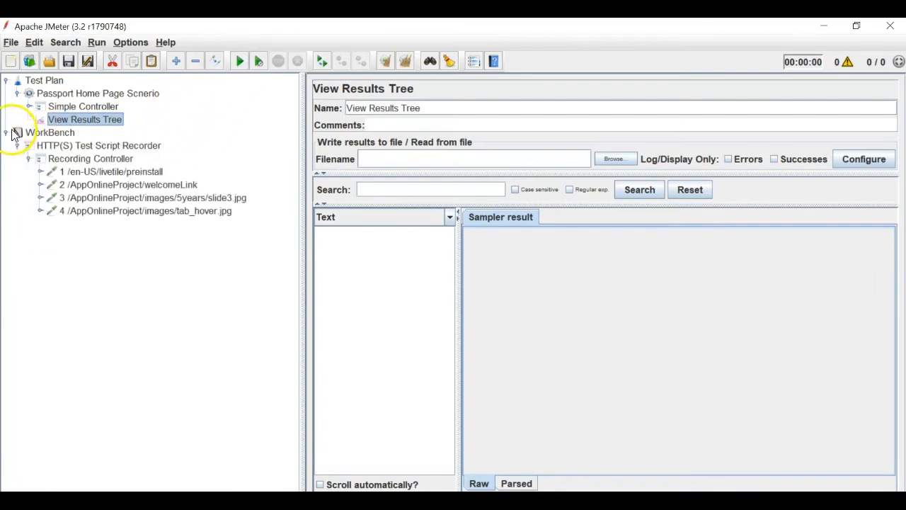
click(7, 80)
click(7, 93)
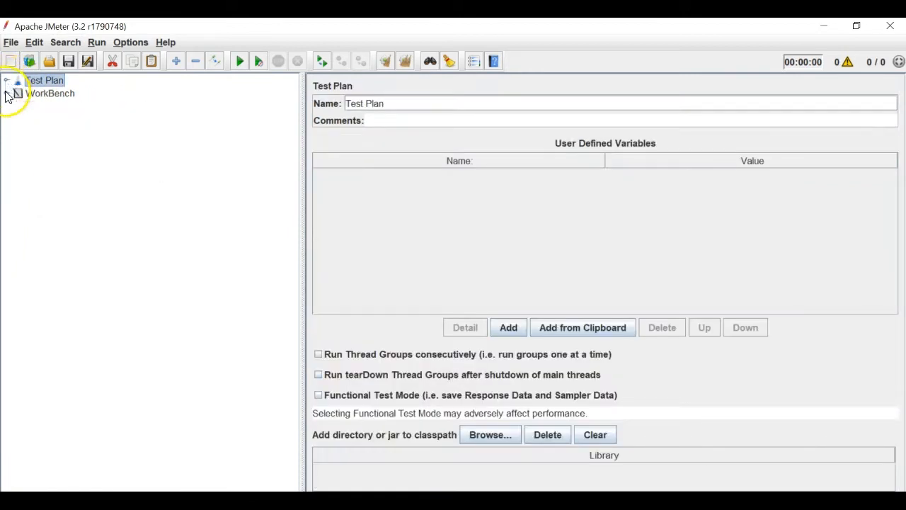
click(29, 98)
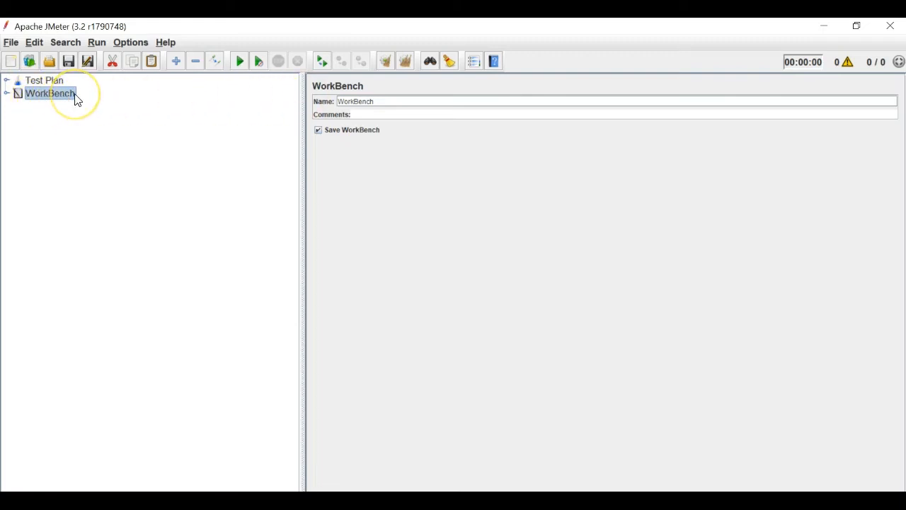
- Save the test plan as ChromeRecording.jmx in Desktop > JMeter Videos > 4- Recording Scripts in JMeter
click(10, 42)
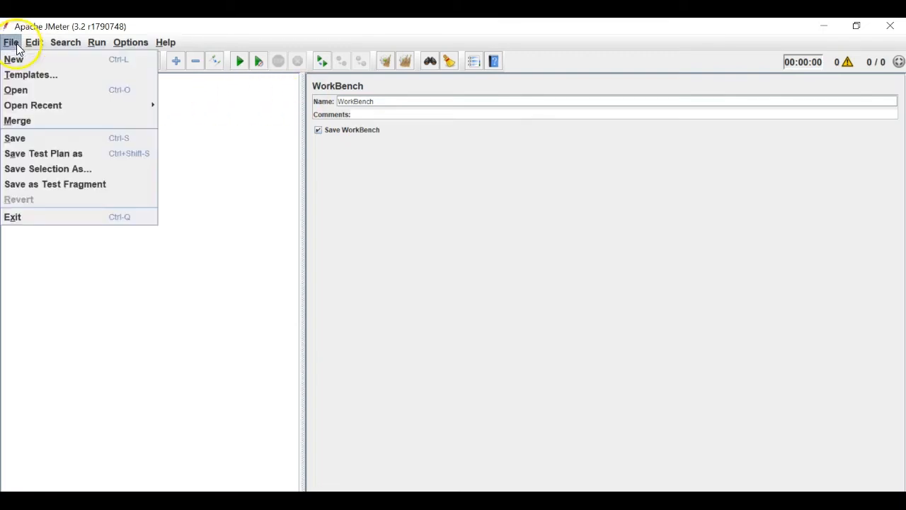
click(57, 153)
click(567, 215)
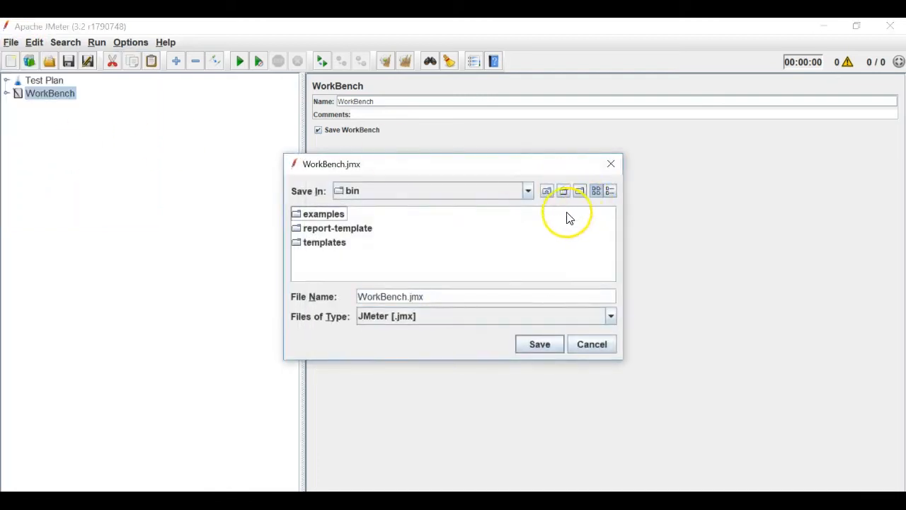
click(566, 192)
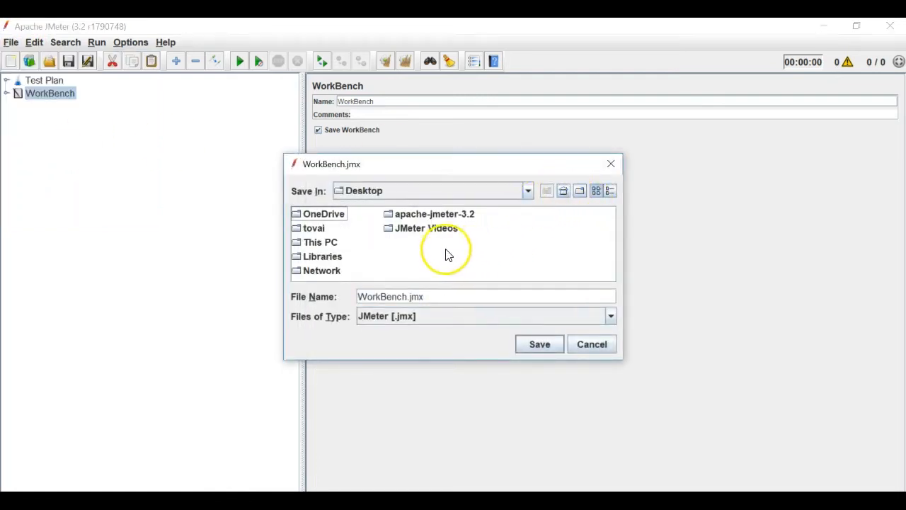
double_click(426, 230)
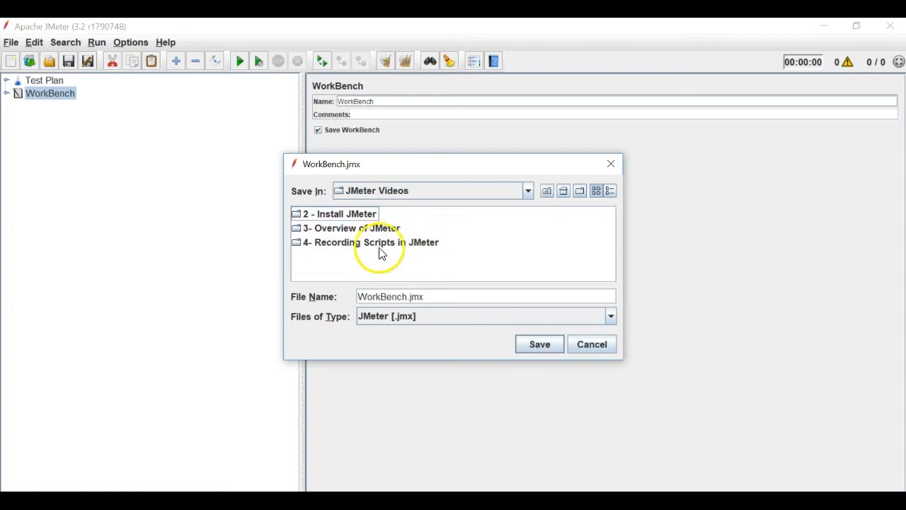
double_click(376, 243)
drag(408, 297, 294, 289)
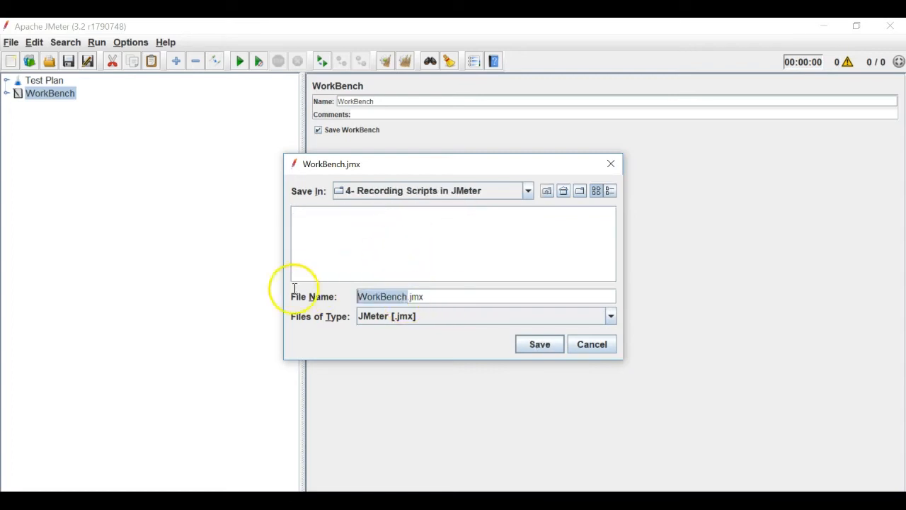
text(Chro)
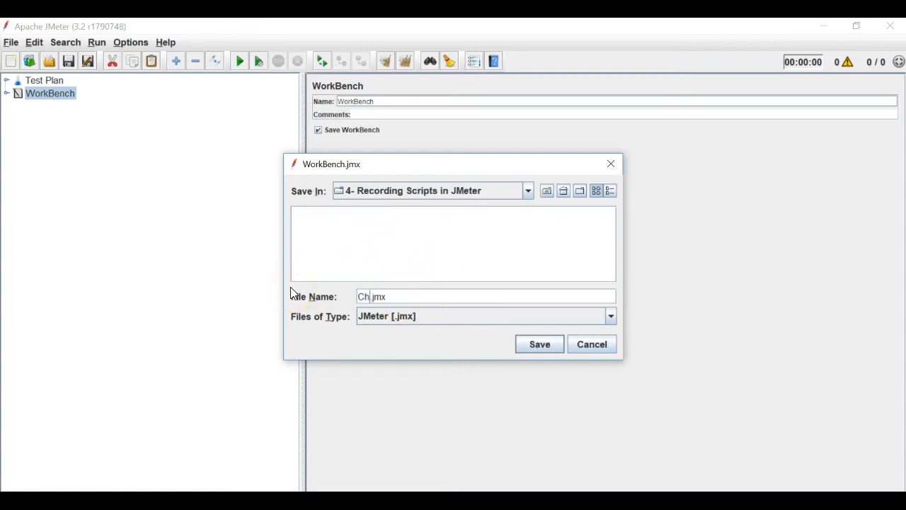
text(meRecording)
key(Return)
click(262, 106)
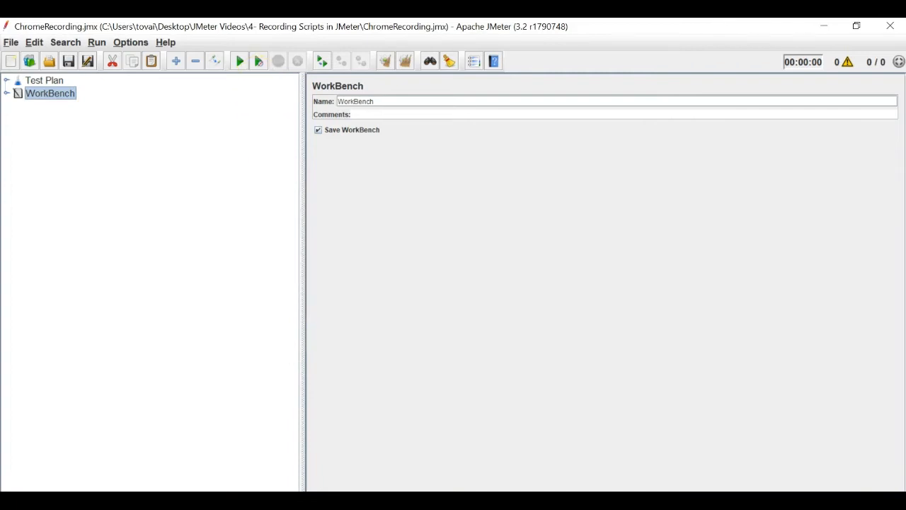
- Run the test plan and check the four request results in View Results Tree
click(6, 81)
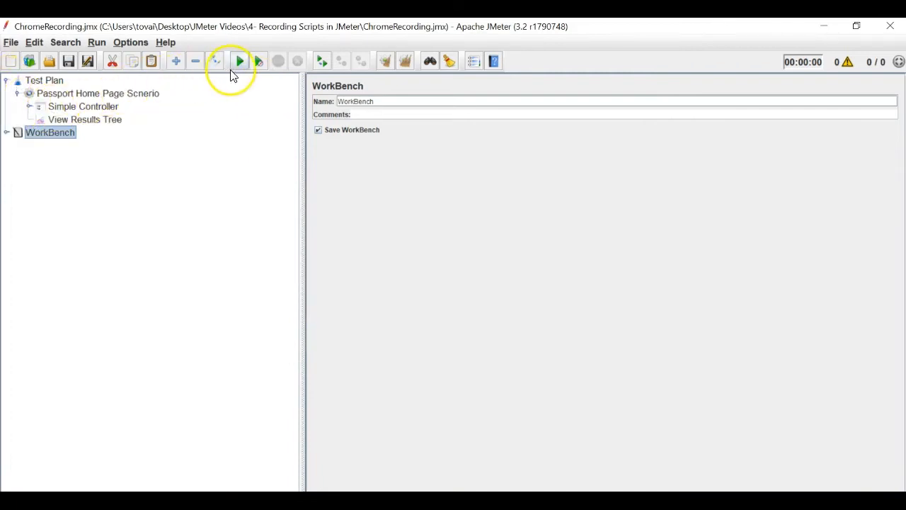
click(239, 62)
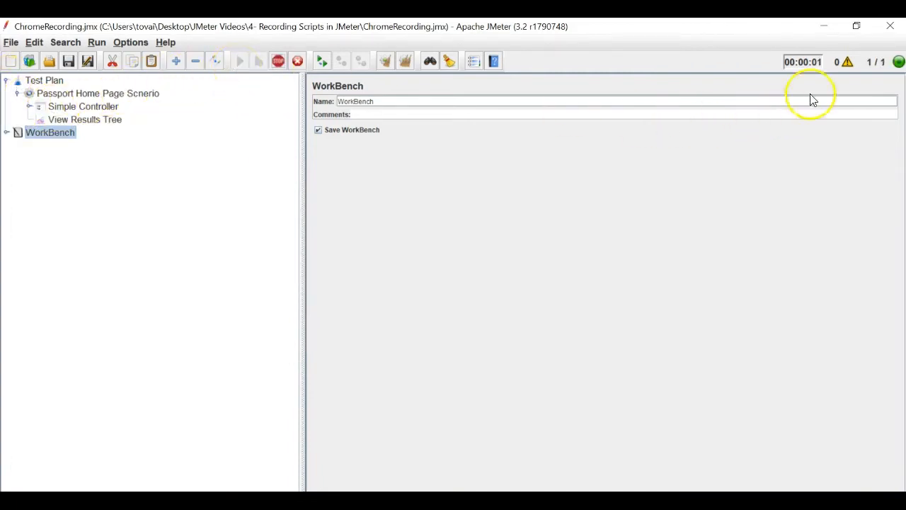
click(103, 123)
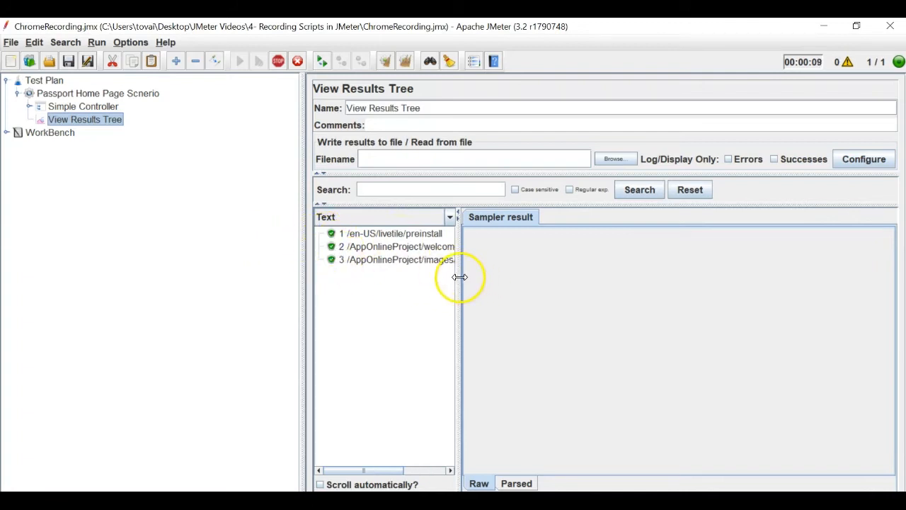
drag(460, 276, 536, 274)
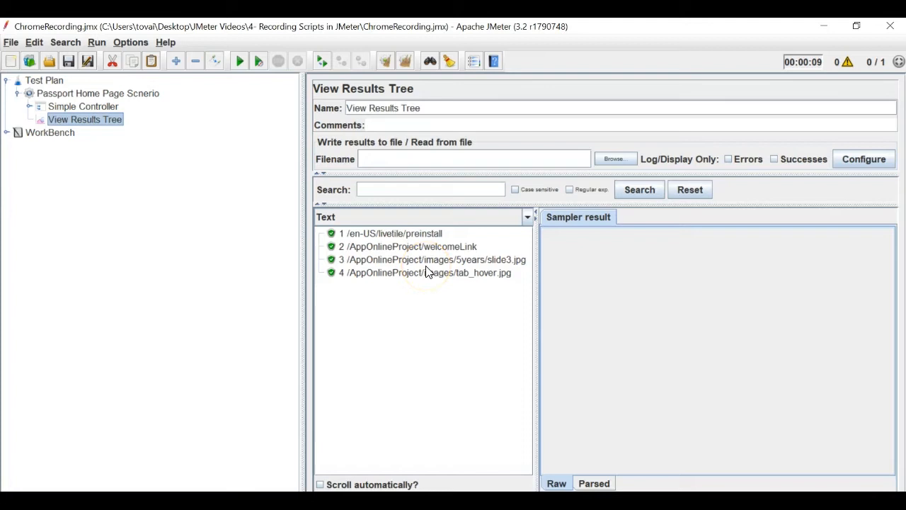
- Inspect the first recorded request's server name, then bring Chrome to the front
click(29, 106)
click(107, 122)
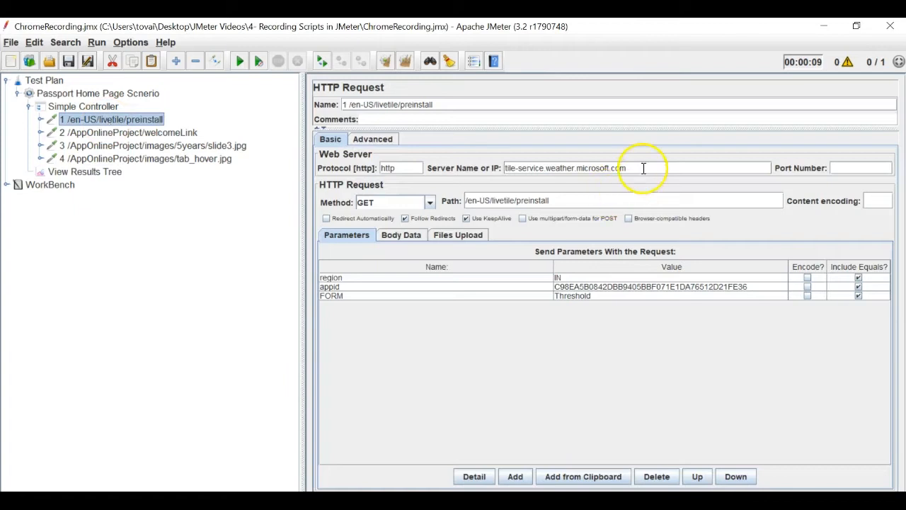
drag(624, 168, 522, 168)
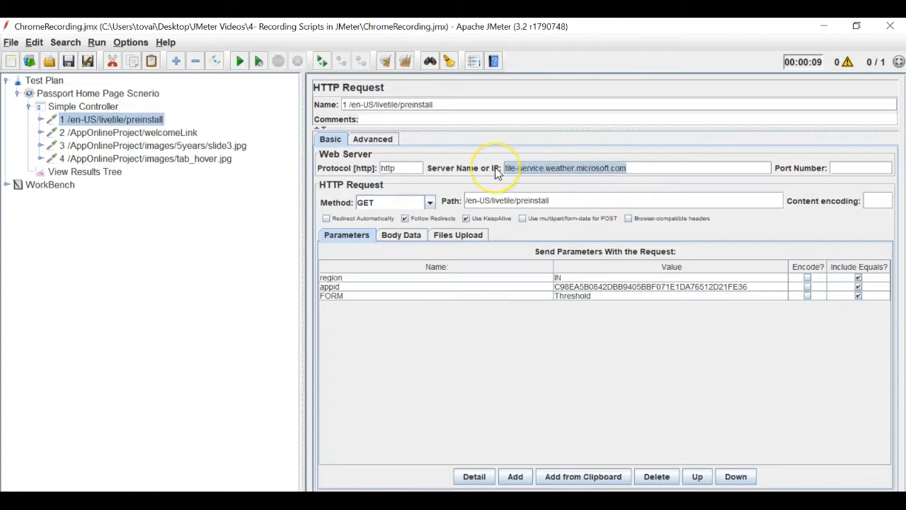
click(432, 501)
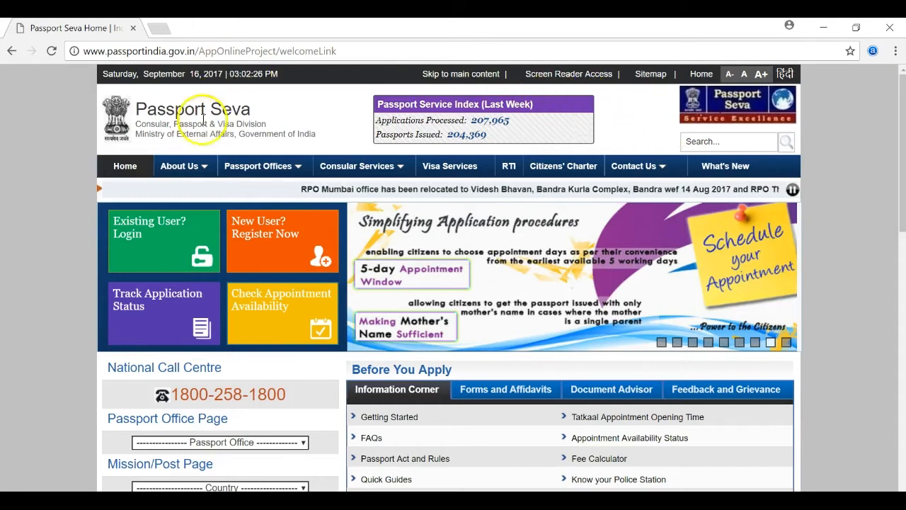
- Return to JMeter showing the preinstall request's server, tile-service.weather.microsoft.com
mouse_move(388, 179)
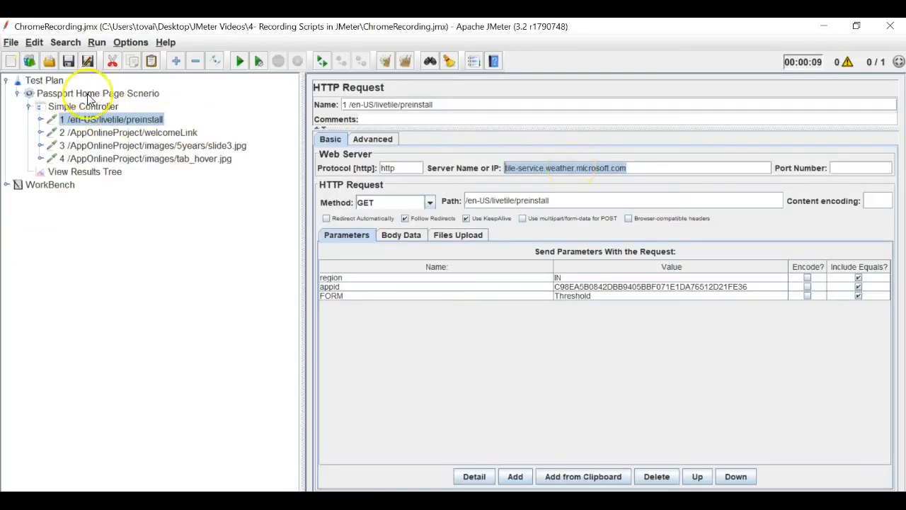
- Compare the welcomeLink, slide3.jpg and tab_hover.jpg request settings
click(121, 132)
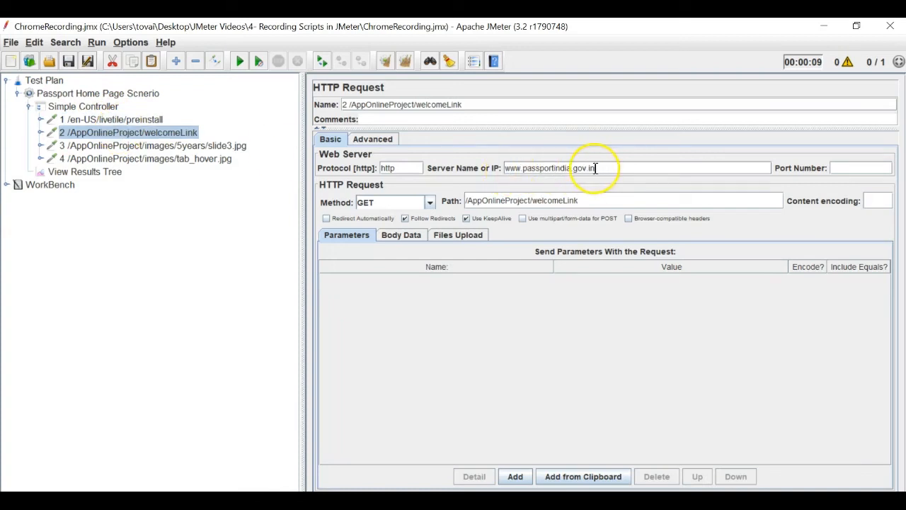
drag(595, 168, 502, 168)
click(202, 146)
click(203, 159)
click(212, 146)
click(213, 159)
click(219, 147)
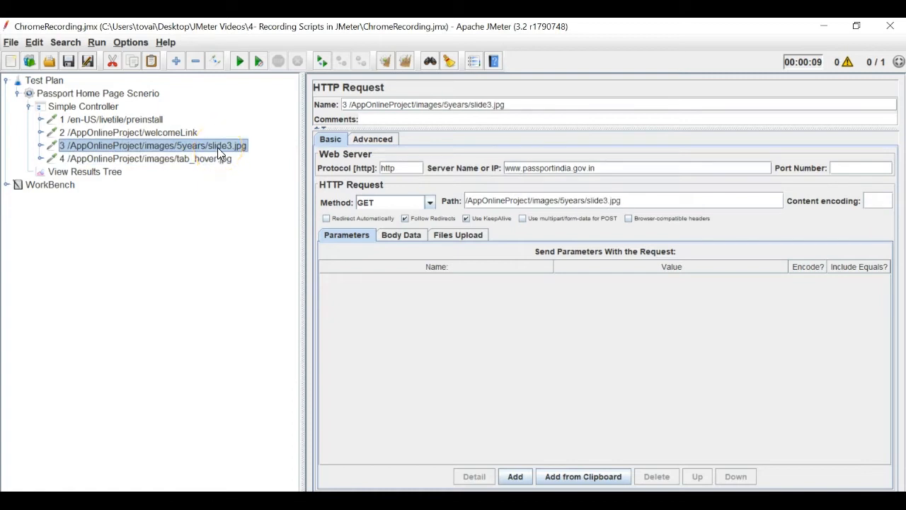
click(177, 133)
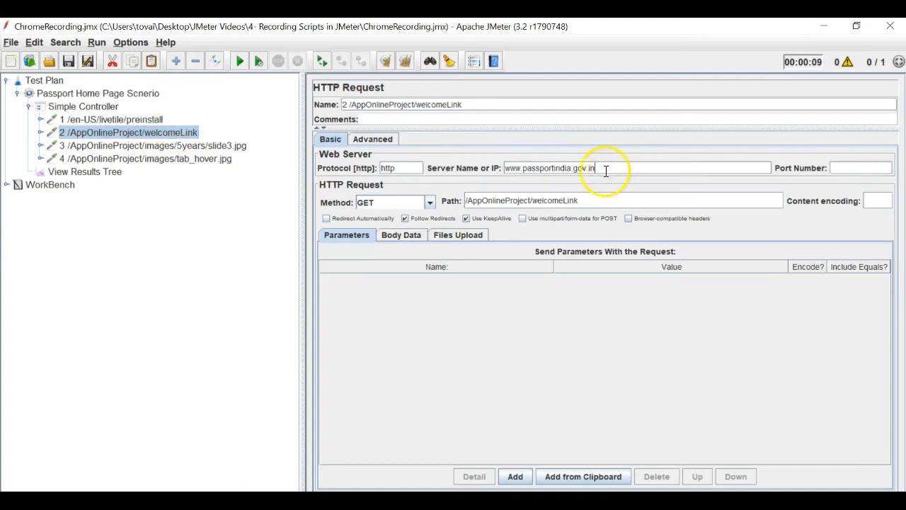
drag(604, 170, 507, 170)
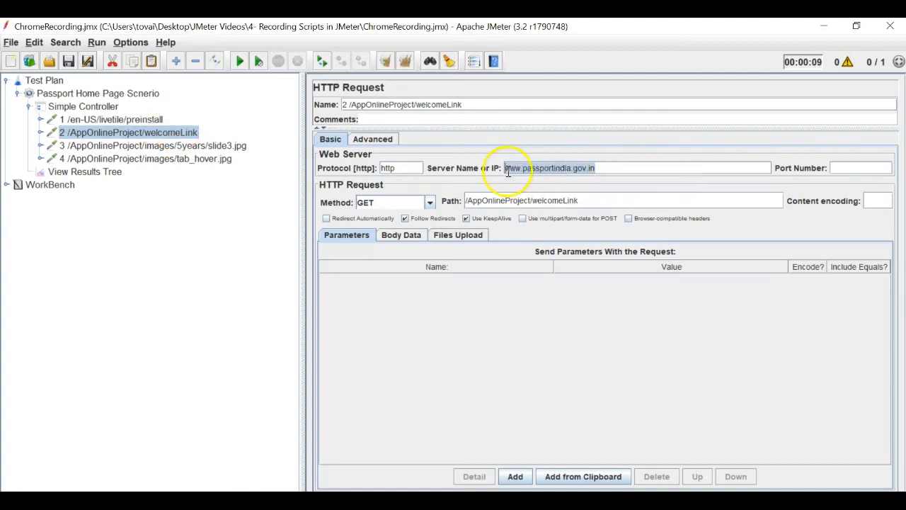
click(83, 120)
click(588, 168)
click(190, 147)
click(191, 158)
click(201, 145)
drag(633, 201, 457, 201)
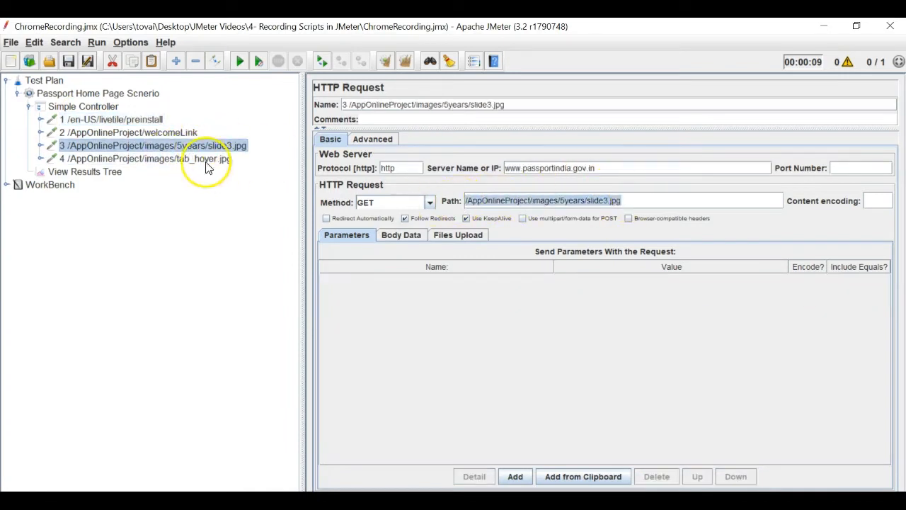
click(160, 134)
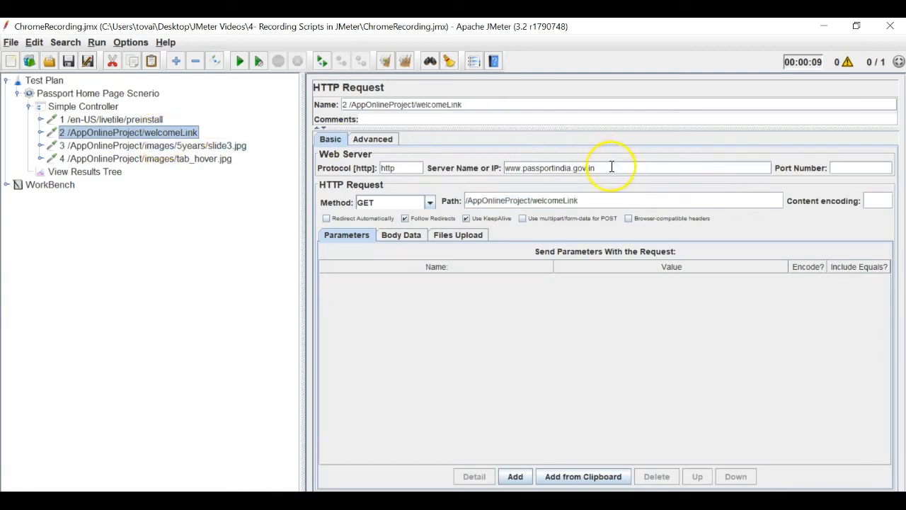
drag(612, 167, 554, 164)
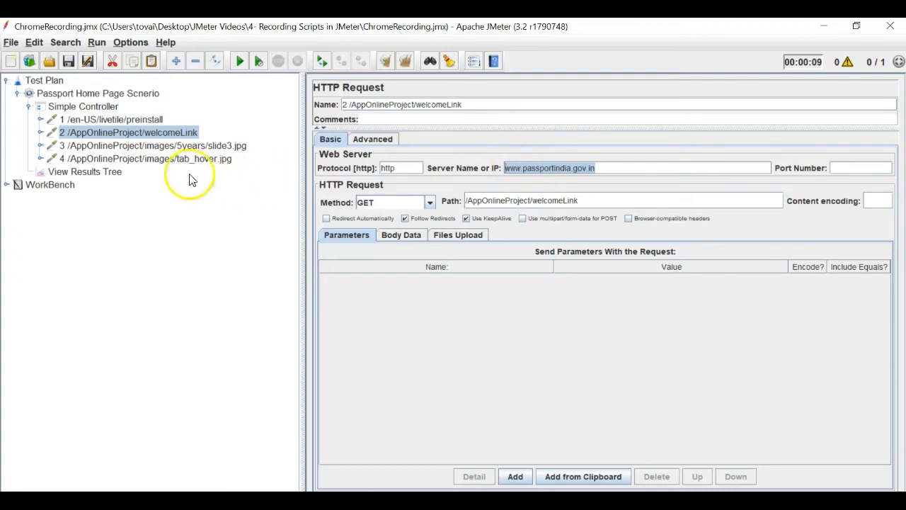
- Multi-select preinstall, slide3.jpg and tab_hover.jpg and bring up their context menu
click(147, 119)
ctrl+click(152, 146)
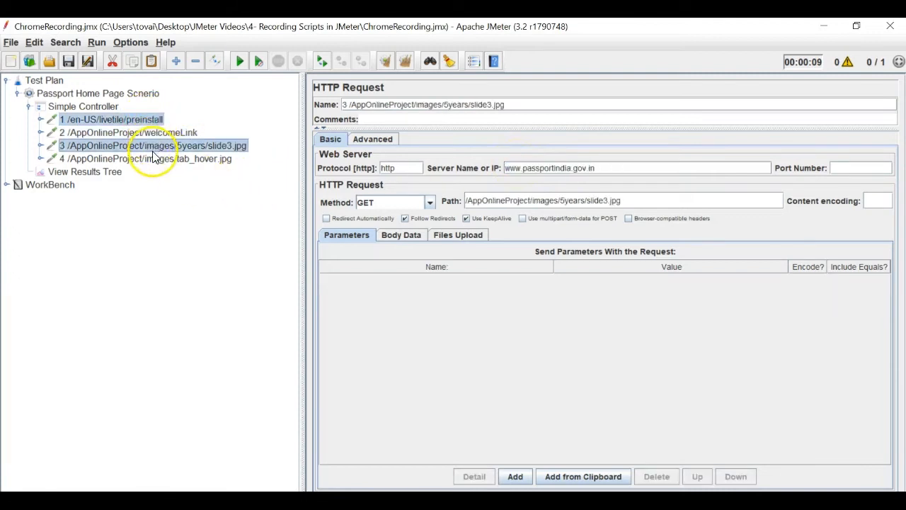
ctrl+click(154, 159)
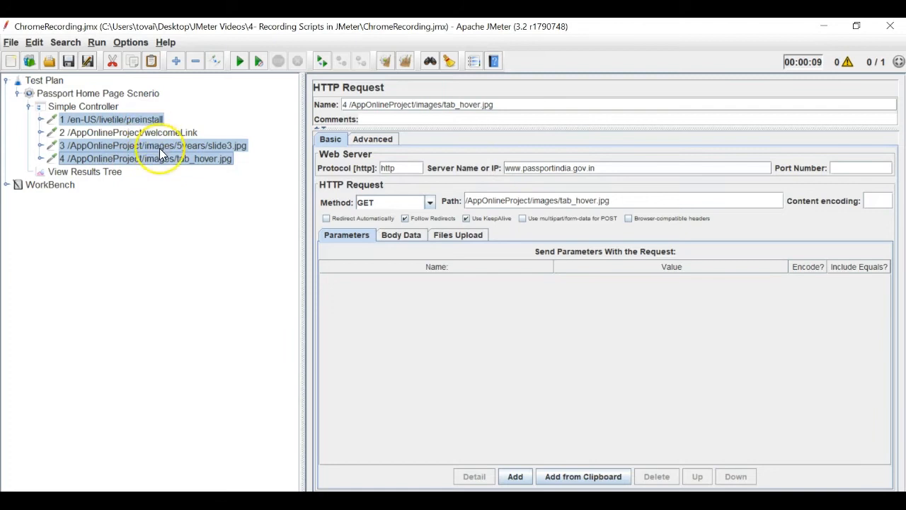
right_click(159, 148)
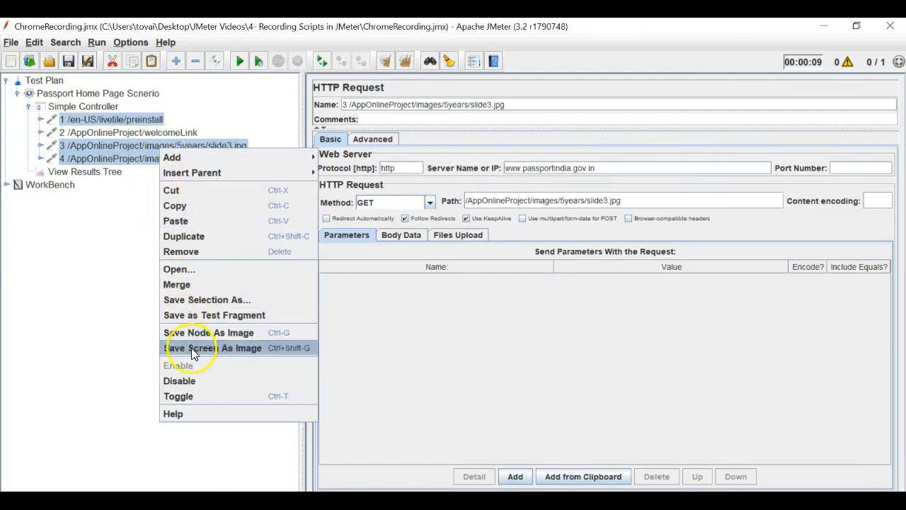
- Remove the preinstall, slide3.jpg and tab_hover.jpg requests, leaving only welcomeLink
click(212, 252)
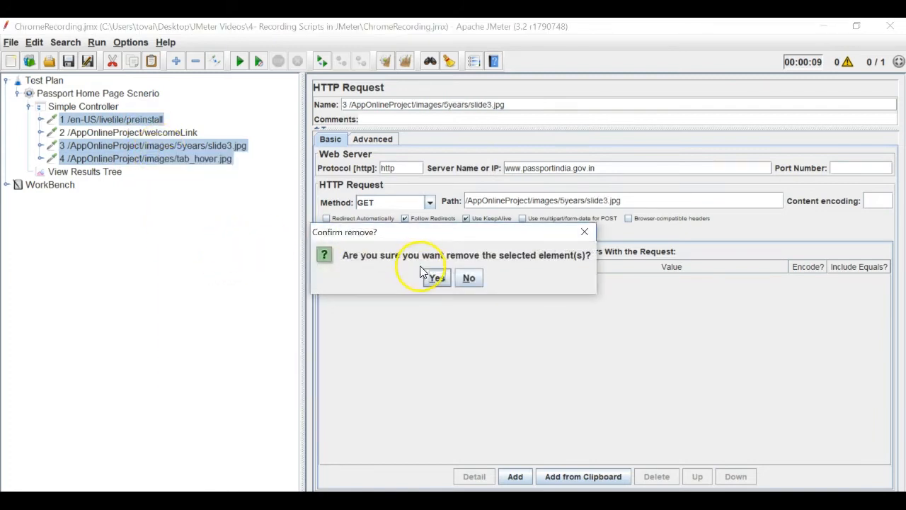
click(435, 278)
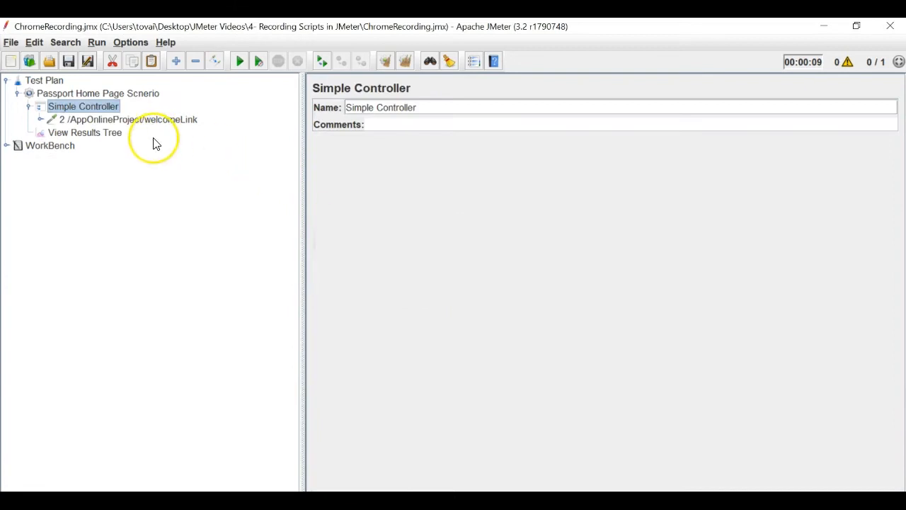
click(117, 123)
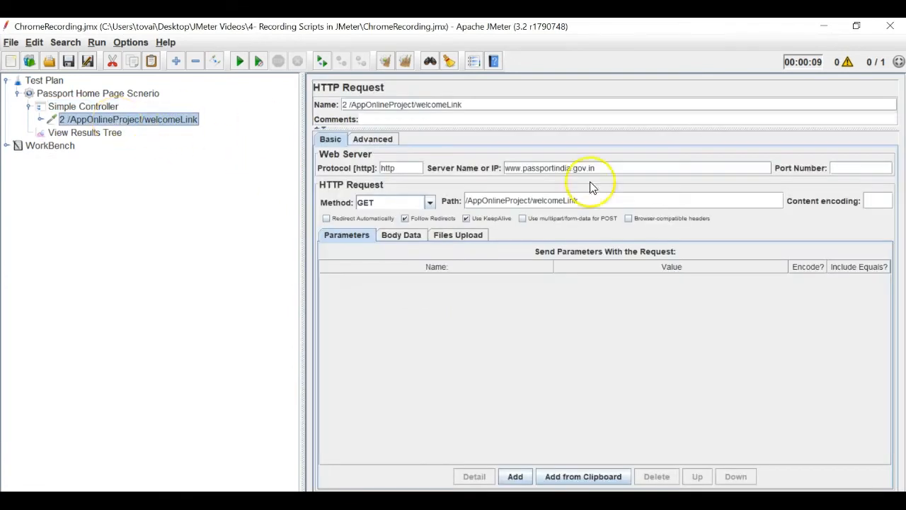
drag(504, 168, 625, 166)
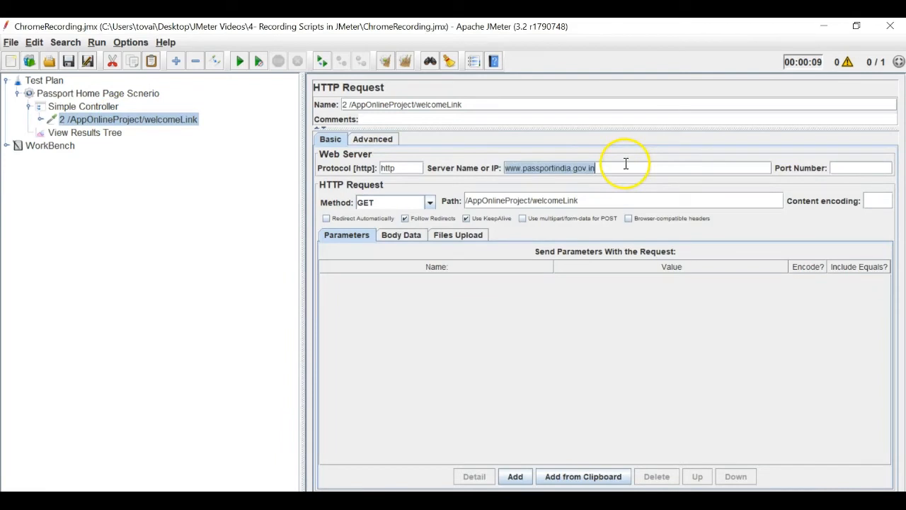
- Save the trimmed plan, run it, and view the results in View Results Tree
click(69, 63)
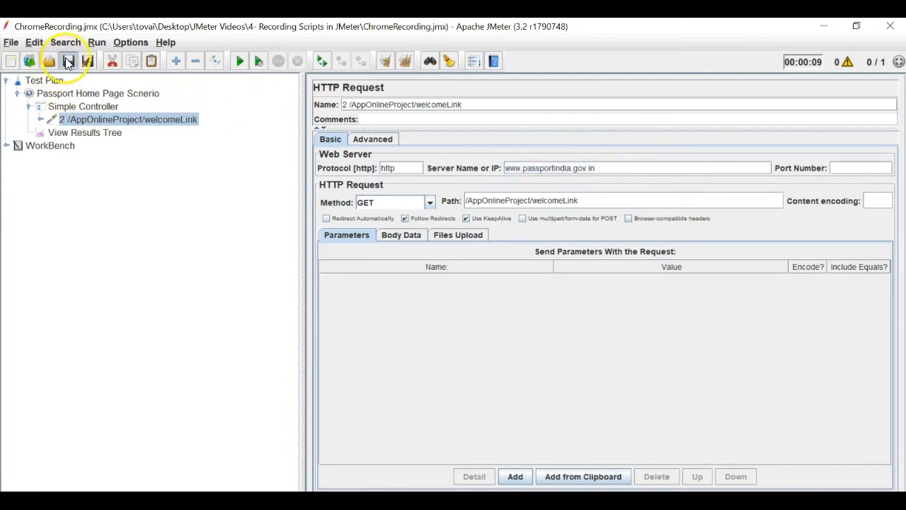
click(238, 60)
click(99, 133)
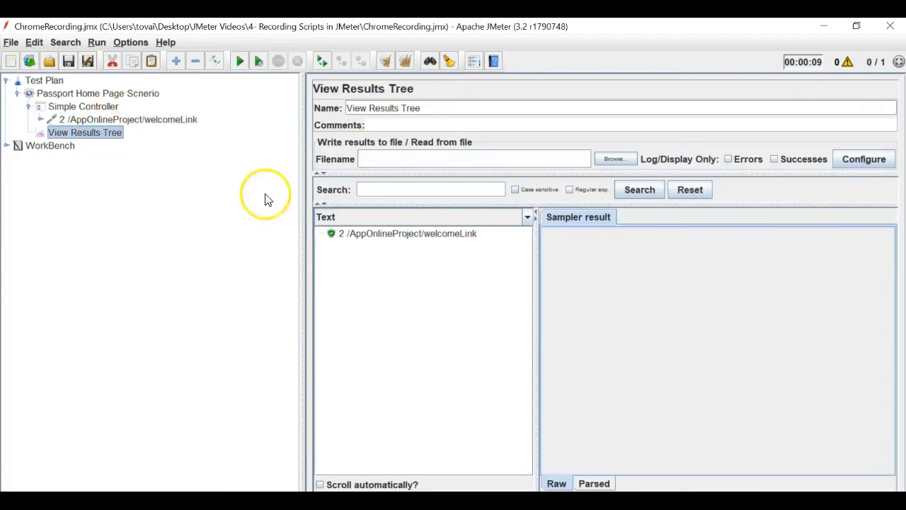
click(431, 234)
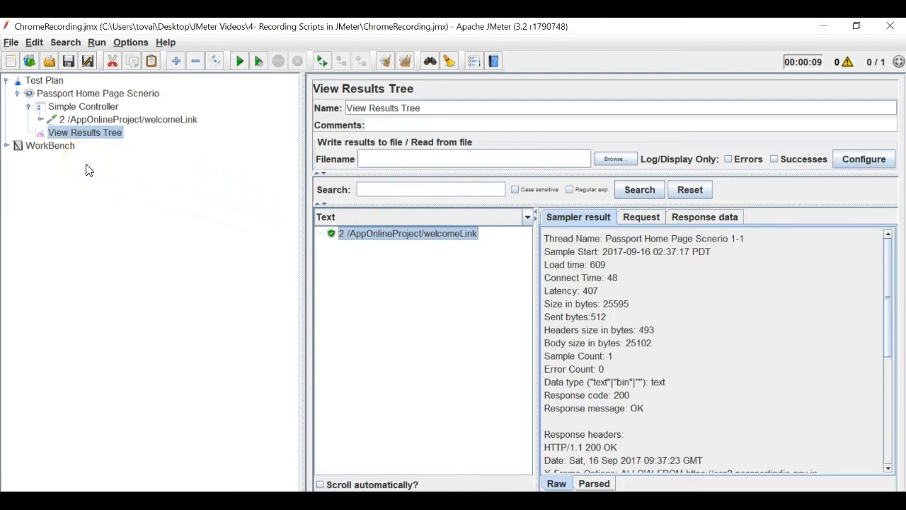
click(7, 145)
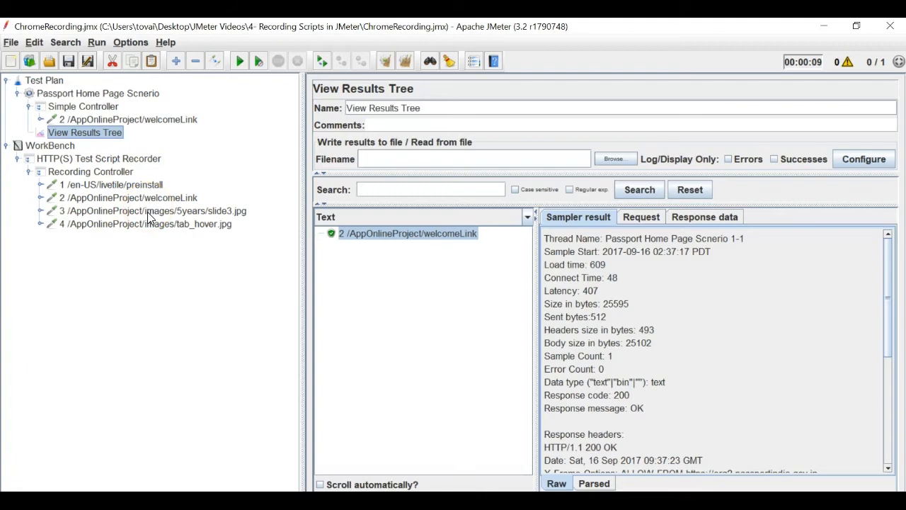
click(151, 121)
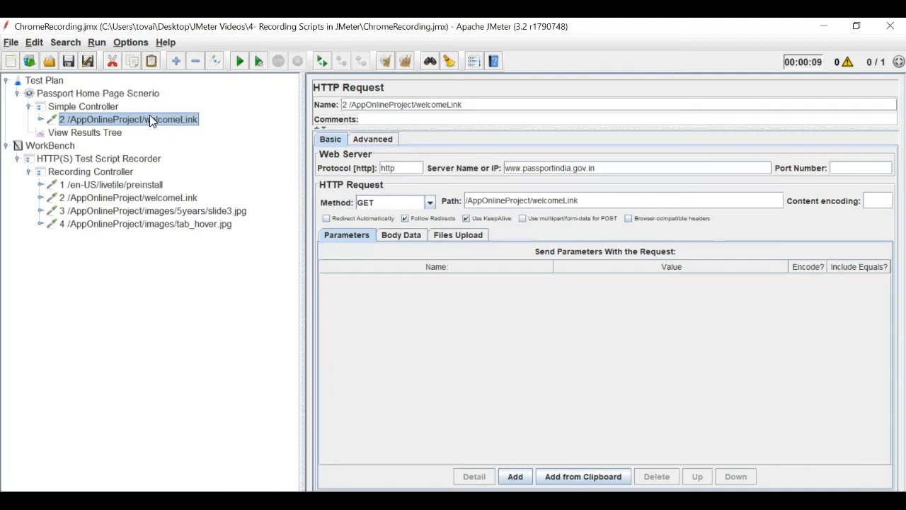
drag(611, 167, 504, 168)
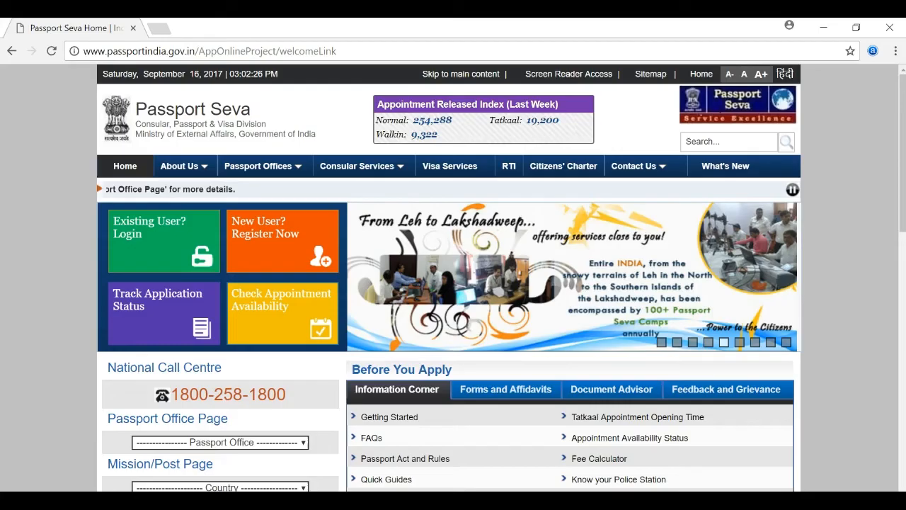
- Turn off 'Use a proxy server for your LAN' through Chrome's proxy settings and confirm
click(895, 51)
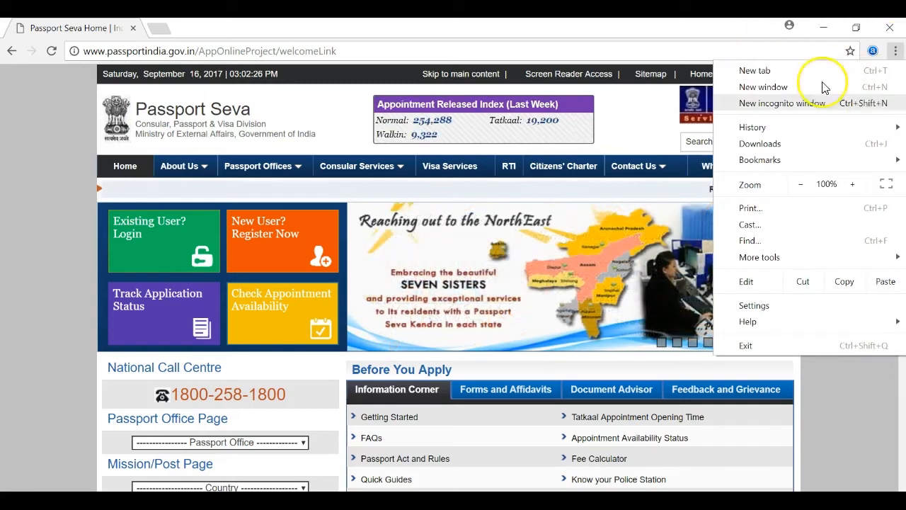
click(162, 53)
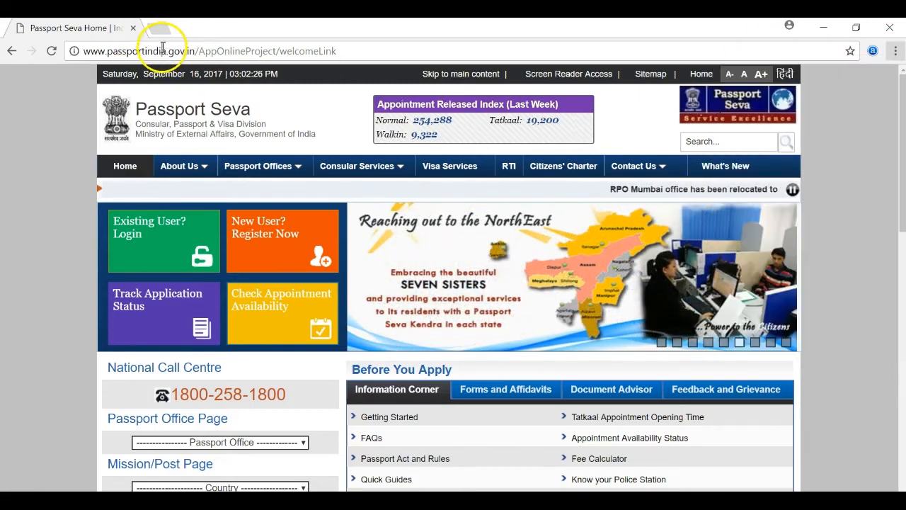
click(163, 52)
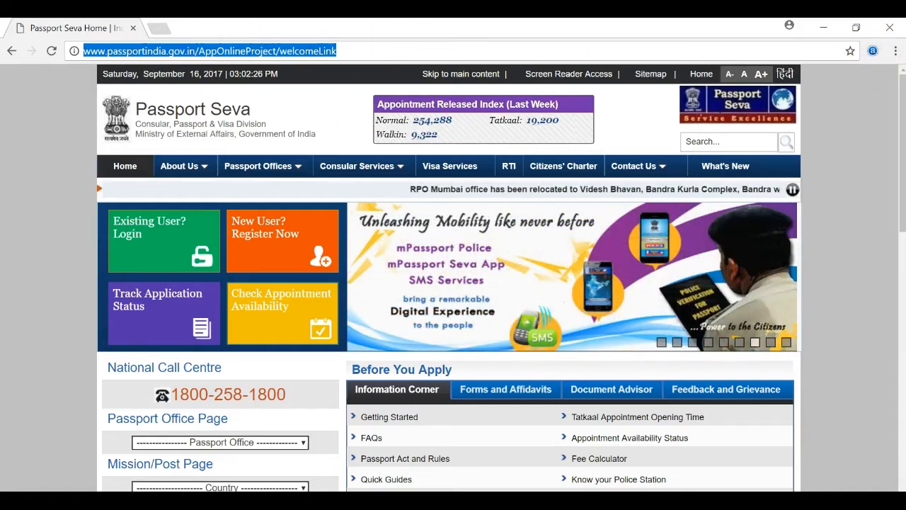
click(895, 50)
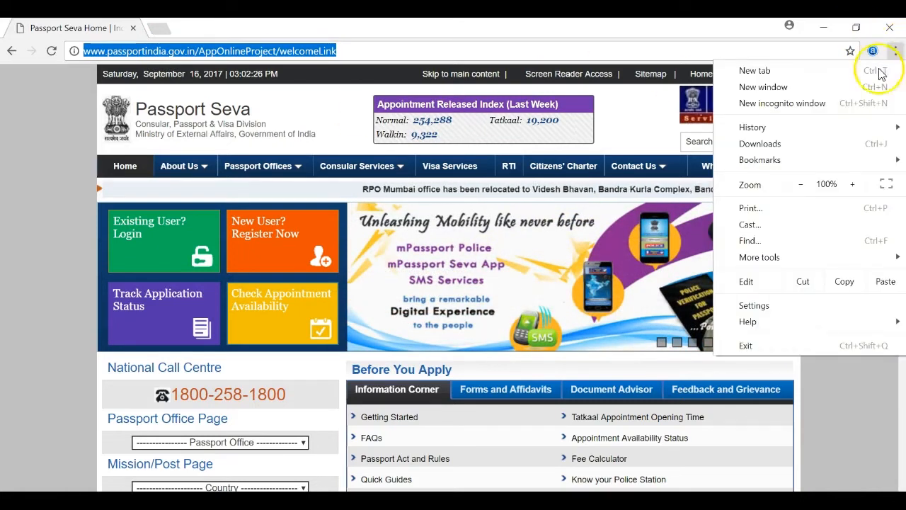
click(768, 306)
click(268, 93)
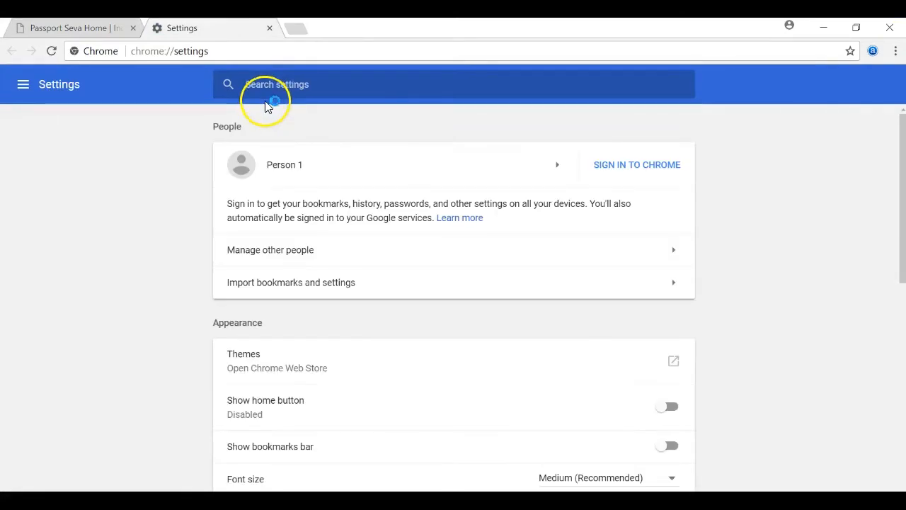
text(pro)
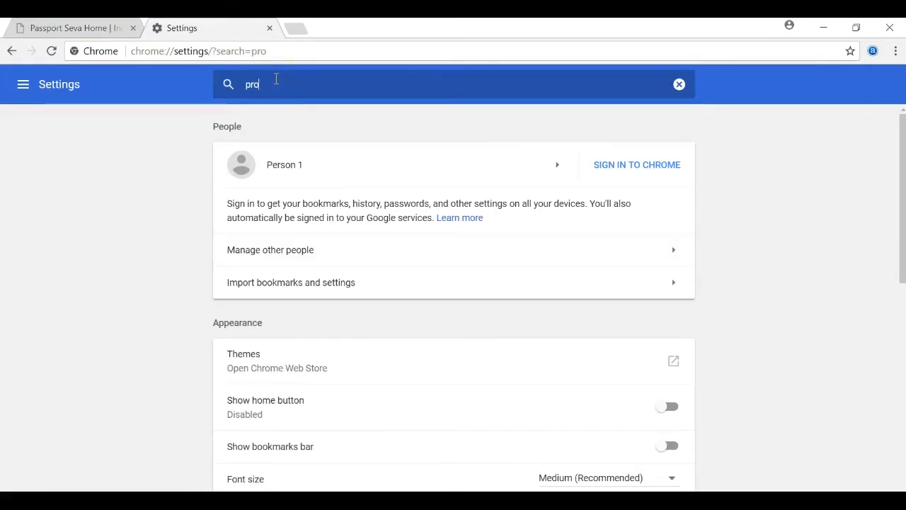
text(c)
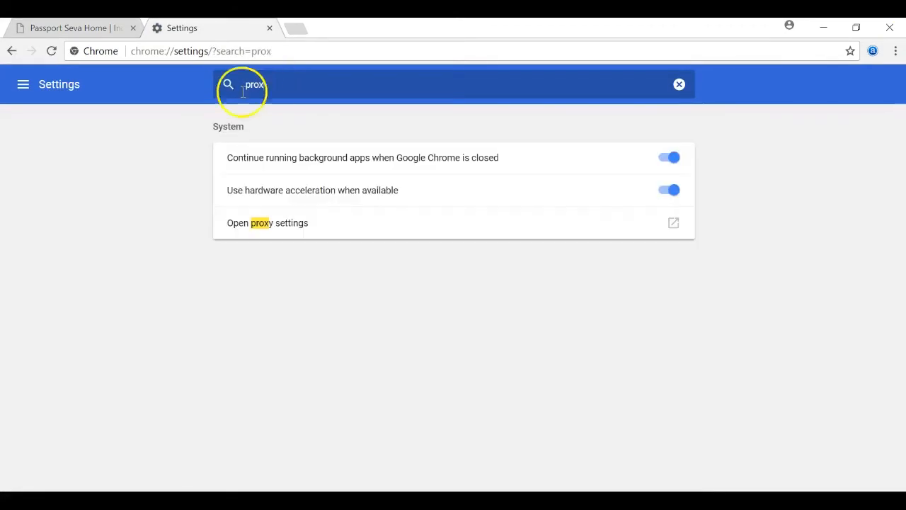
click(342, 234)
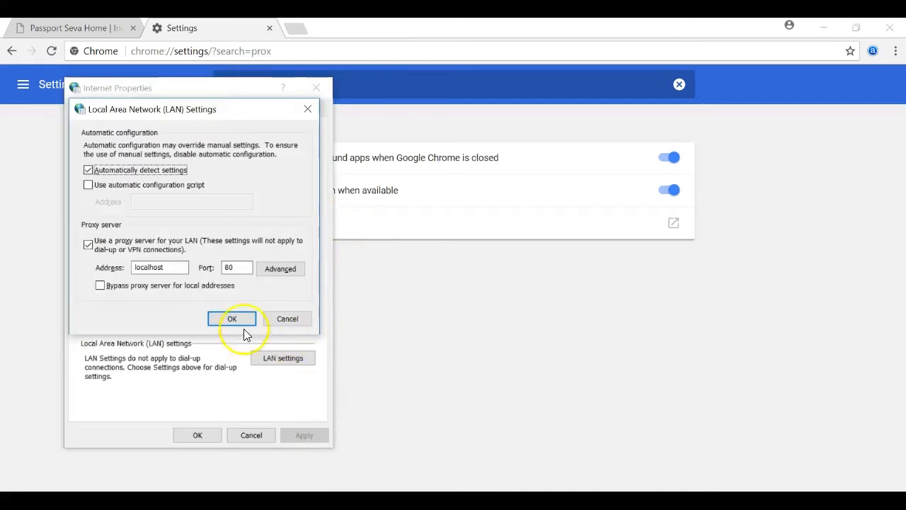
click(99, 253)
click(99, 252)
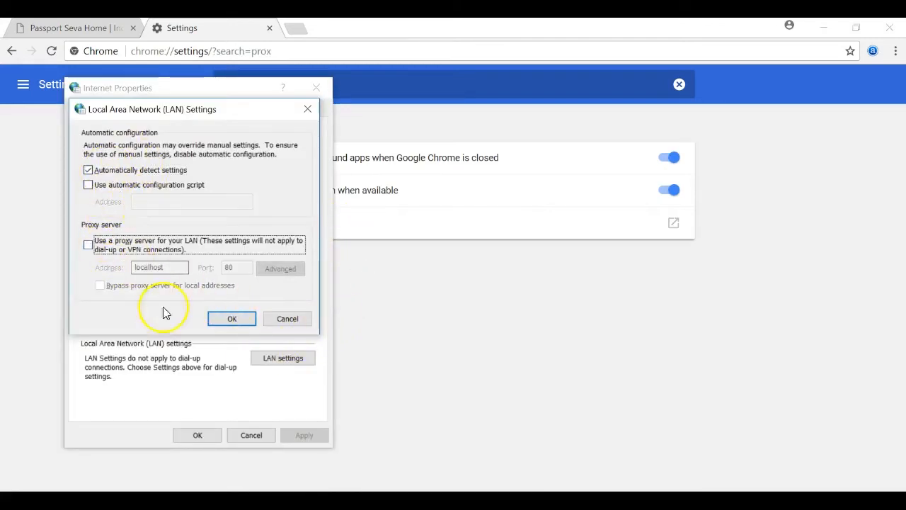
click(231, 318)
click(199, 434)
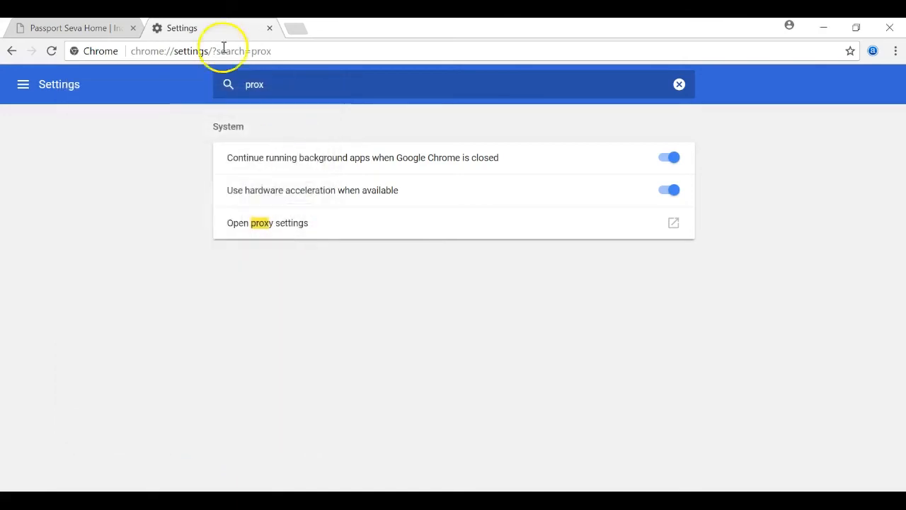
- Load google.co.in to check the connection works, then close Chrome
click(140, 33)
text(google.co.in)
key(Return)
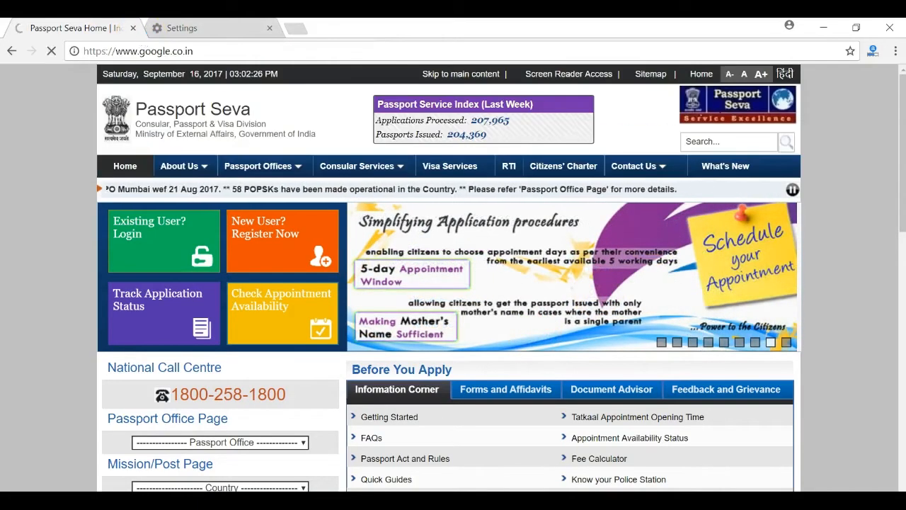
click(269, 27)
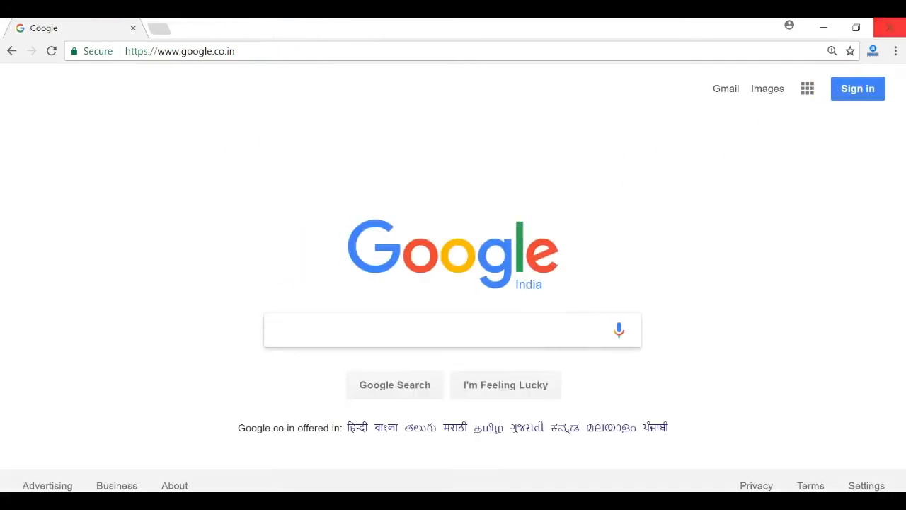
click(894, 30)
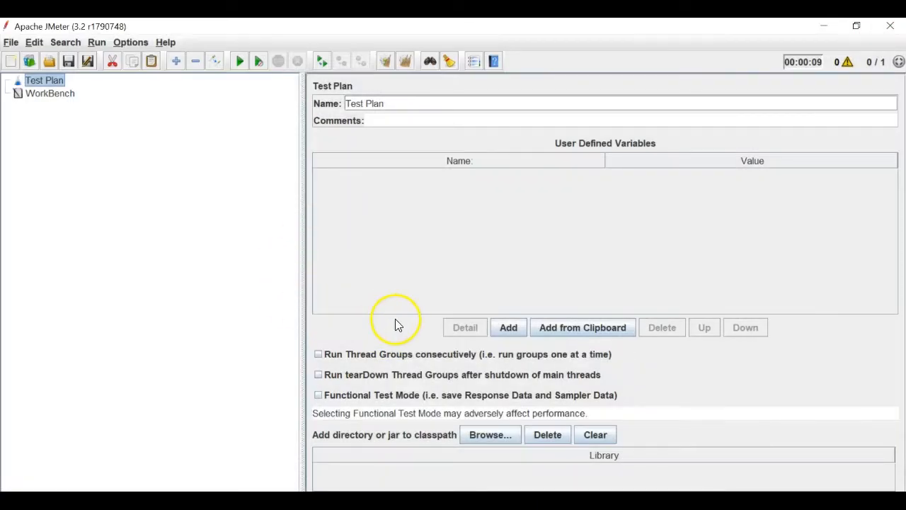
- Launch Mozilla Firefox by searching 'fir' in the Start menu
click(132, 281)
click(14, 500)
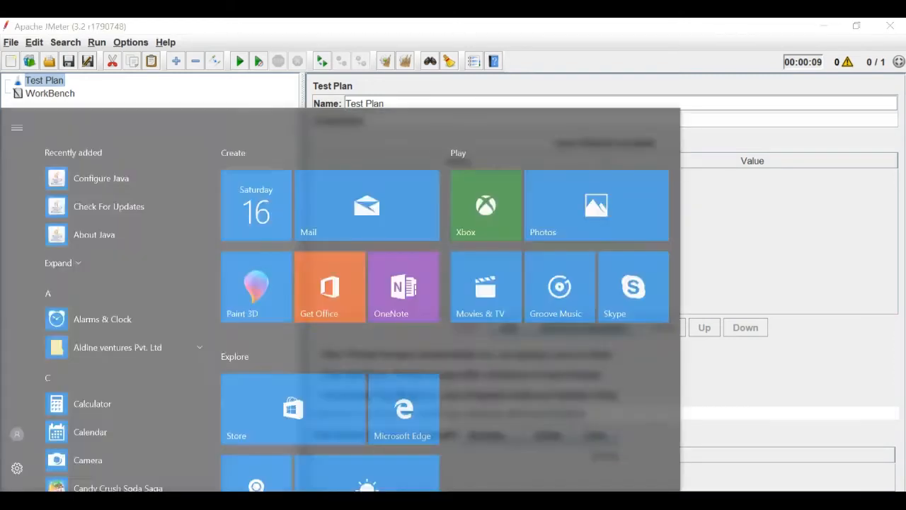
text(fir)
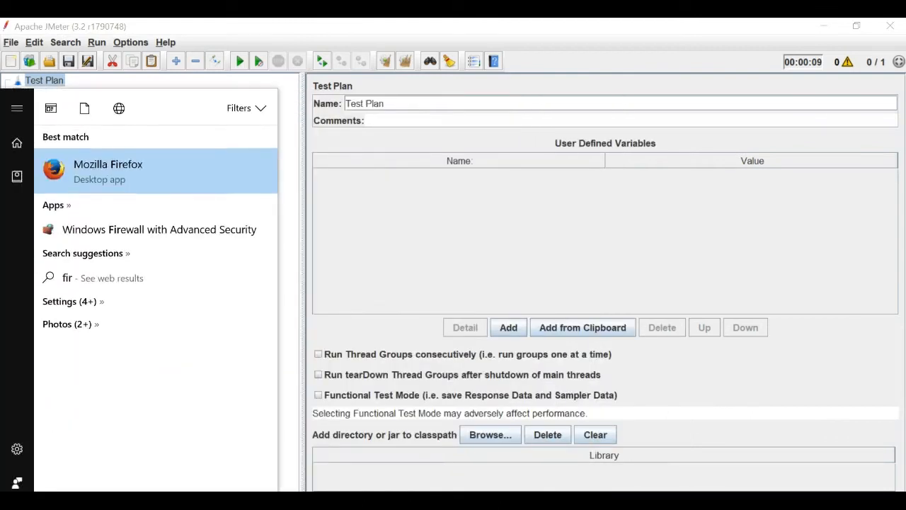
key(Return)
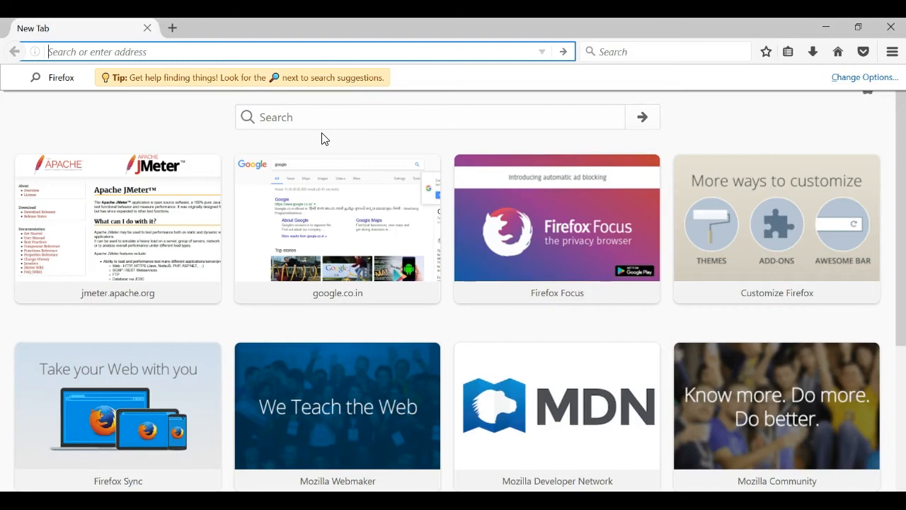
- Load jmeter.apache.org and open Firefox's Advanced > Network connection settings
click(132, 243)
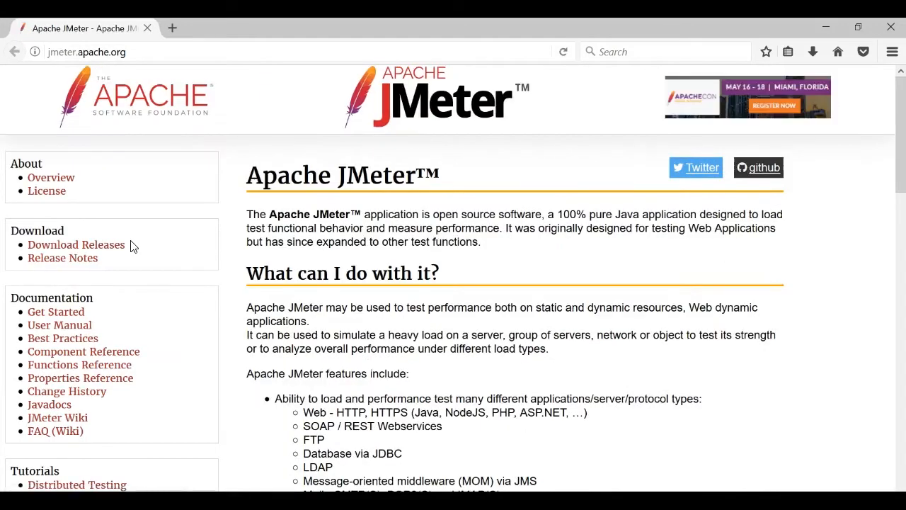
click(94, 52)
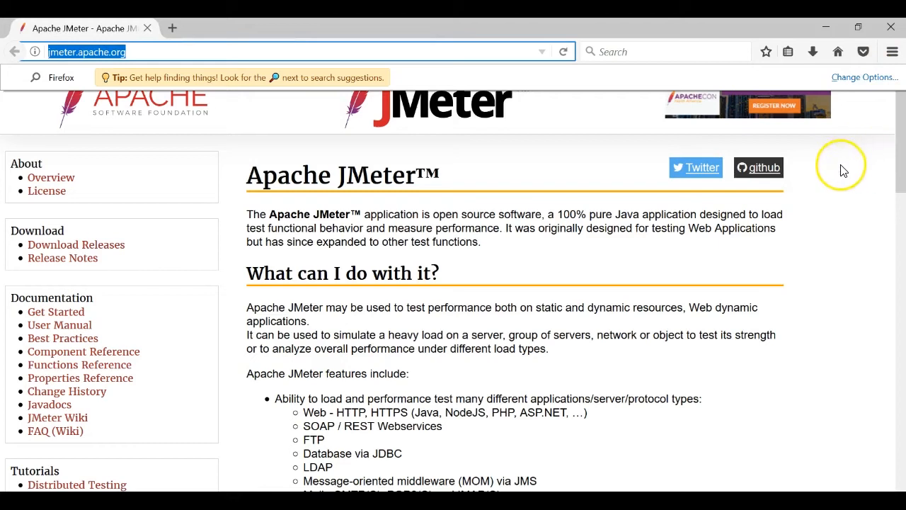
click(872, 136)
click(892, 53)
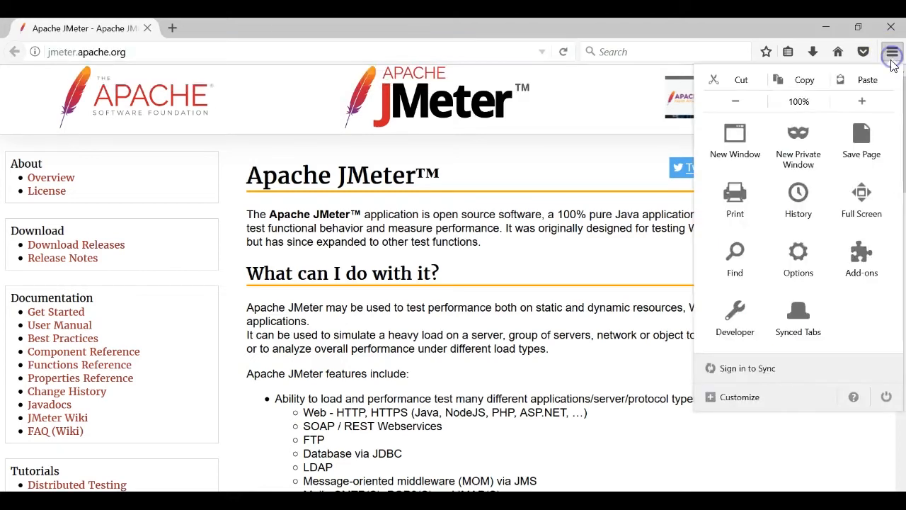
click(819, 260)
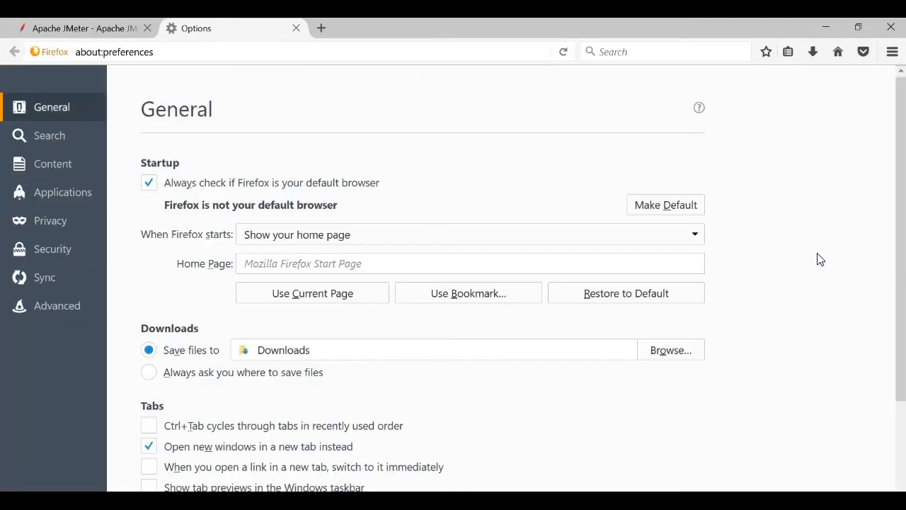
click(59, 306)
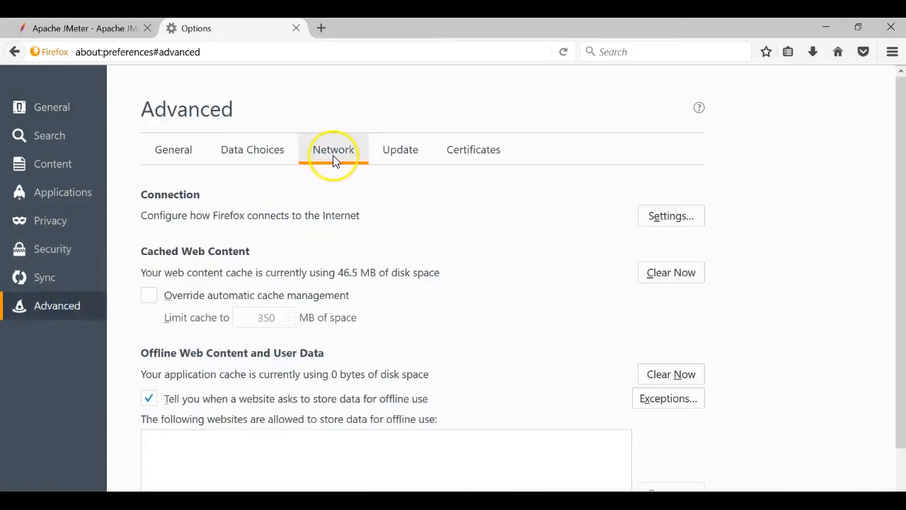
drag(143, 215, 360, 210)
click(673, 216)
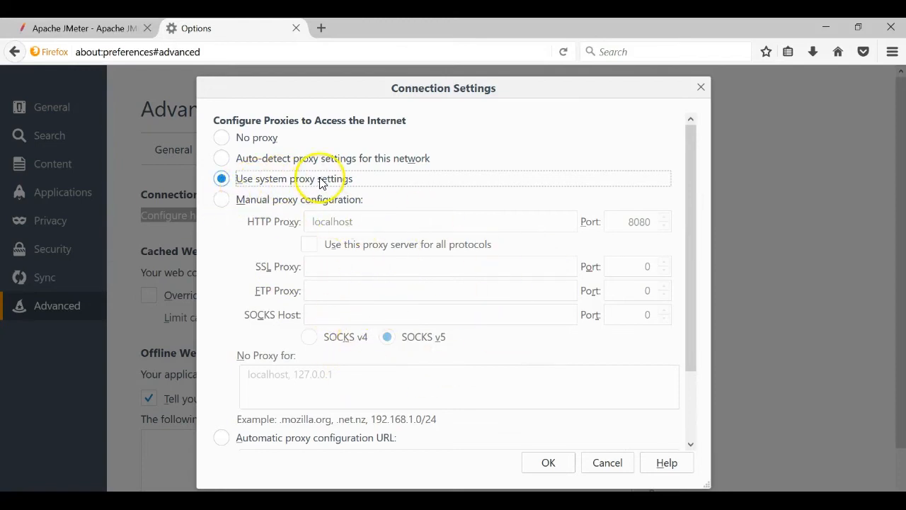
- Choose manual proxy configuration with HTTP proxy localhost, port 8080, and close Options
click(303, 208)
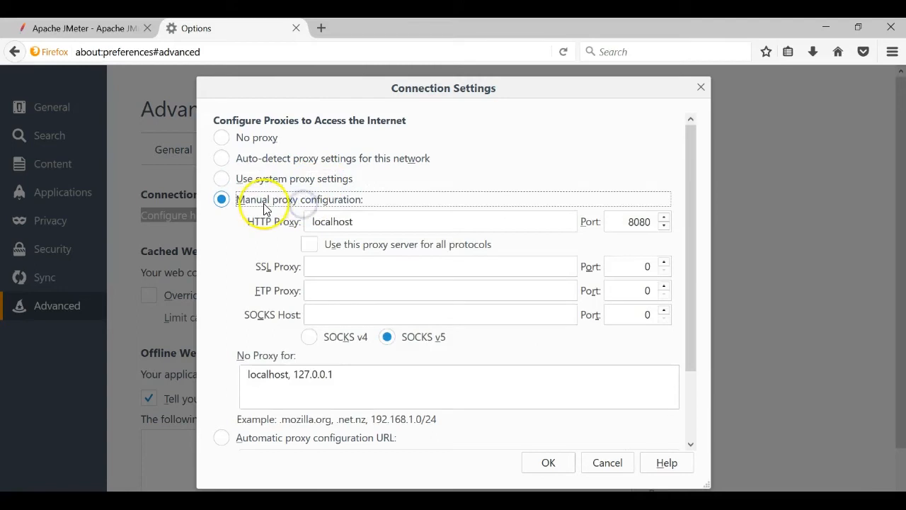
drag(375, 222, 303, 226)
click(625, 218)
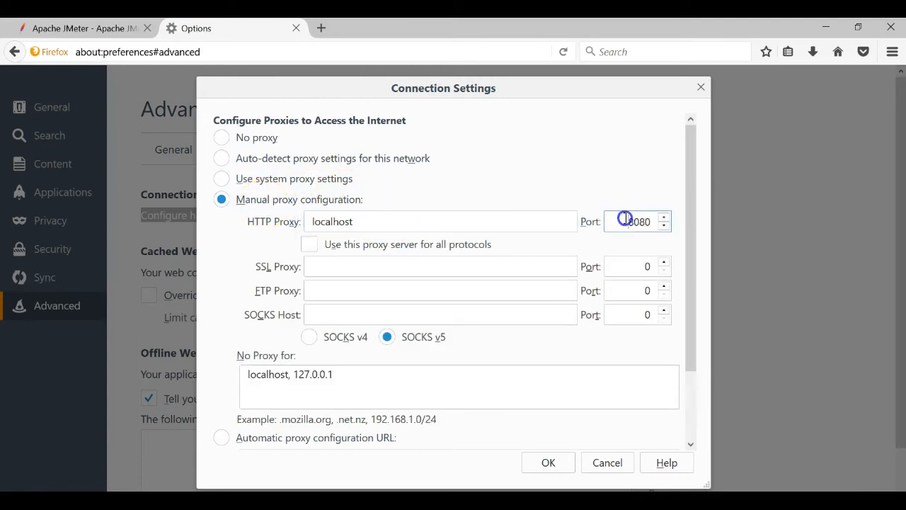
click(375, 218)
click(650, 219)
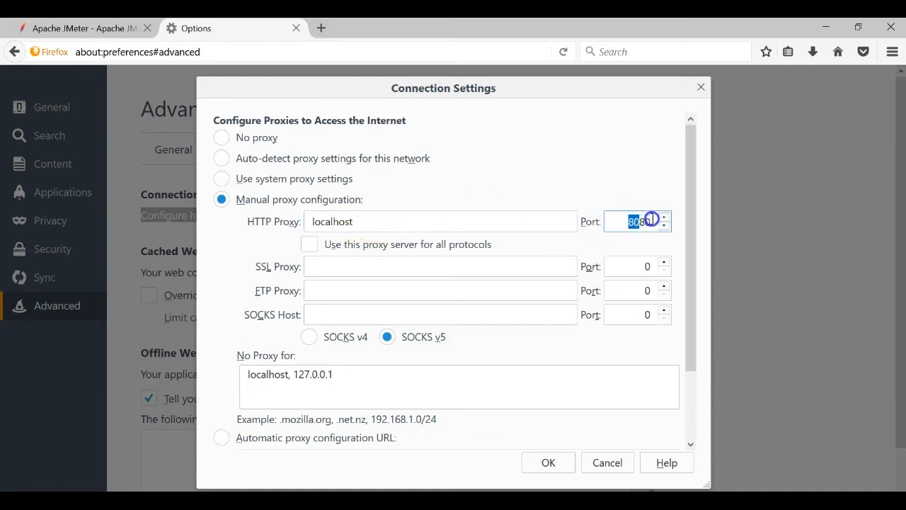
click(548, 462)
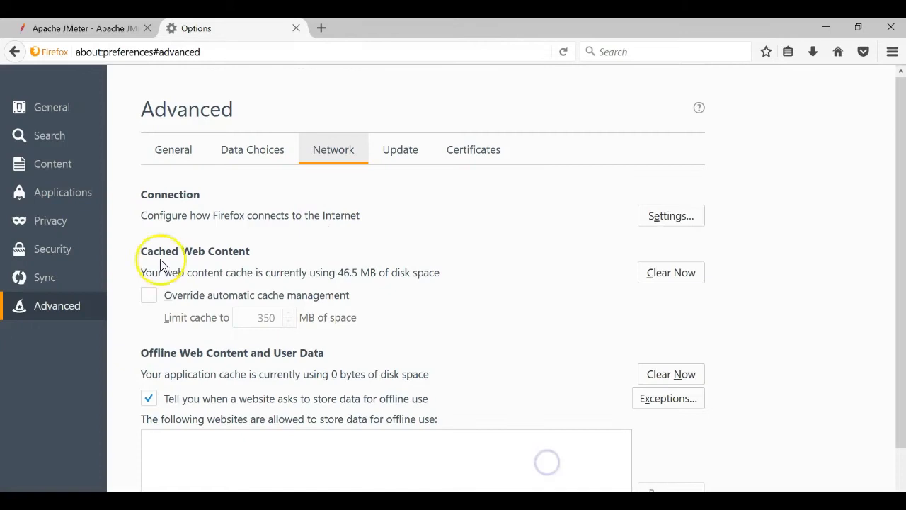
click(297, 28)
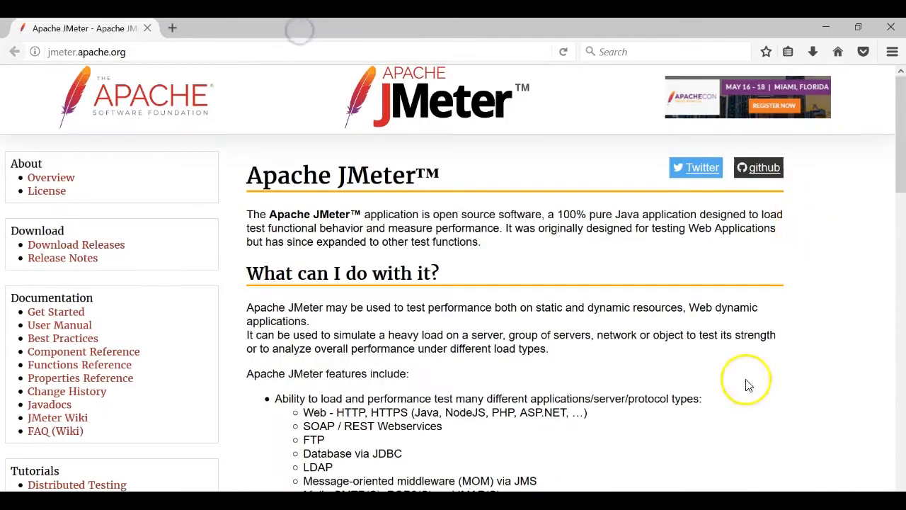
click(680, 500)
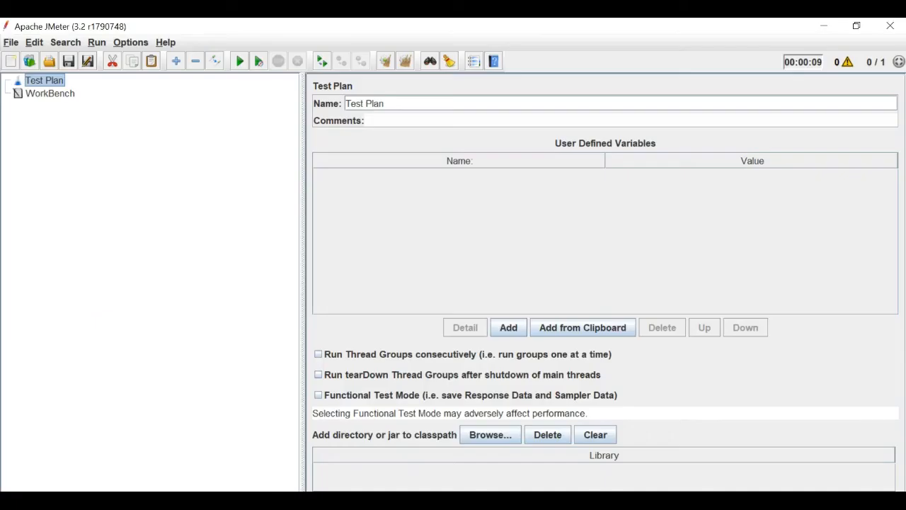
- Add an HTTP(S) Test Script Recorder under WorkBench and select its port value 8080
right_click(52, 80)
mouse_move(100, 76)
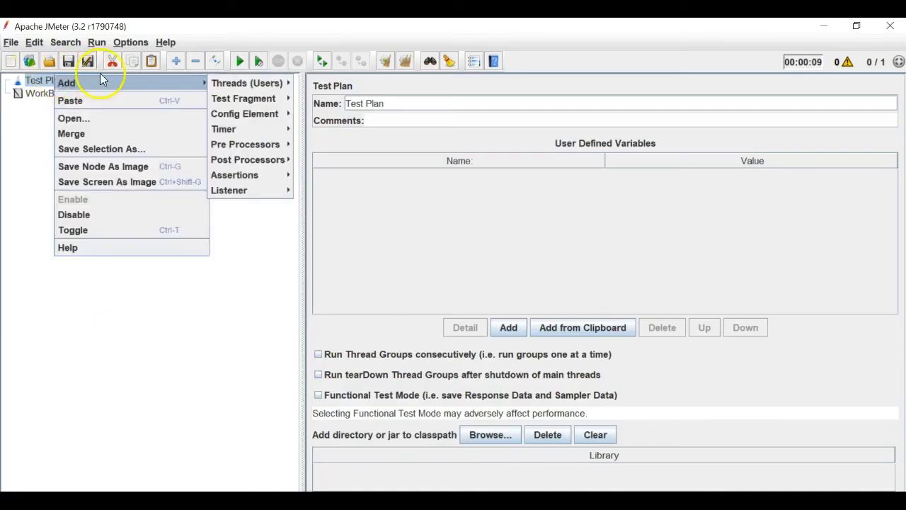
click(36, 96)
right_click(37, 97)
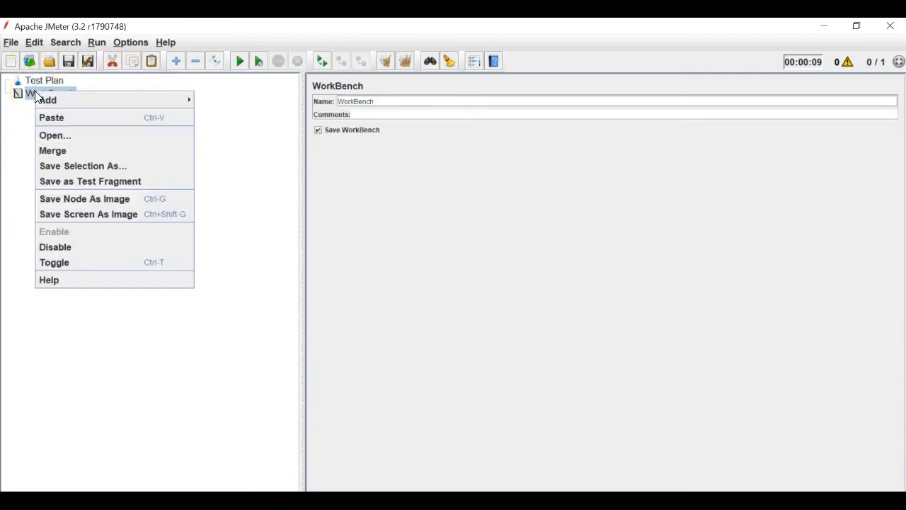
mouse_move(106, 99)
mouse_move(246, 104)
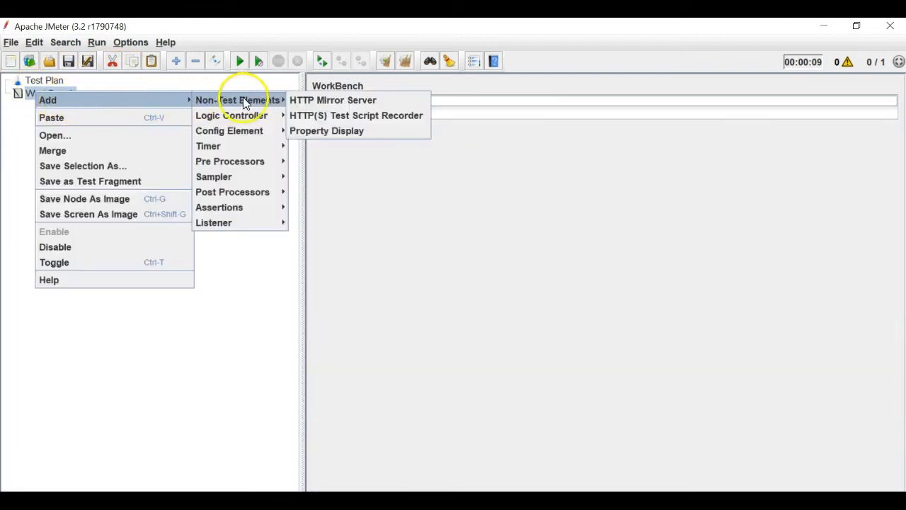
click(335, 117)
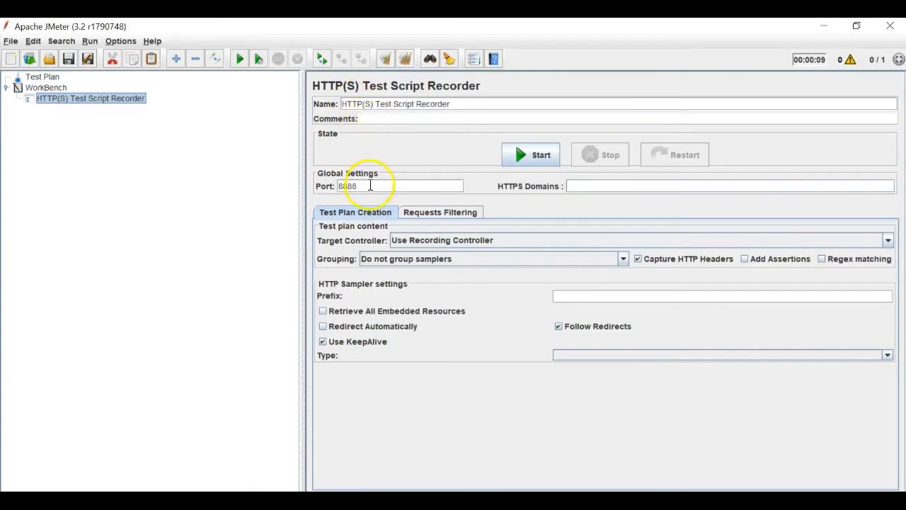
double_click(370, 186)
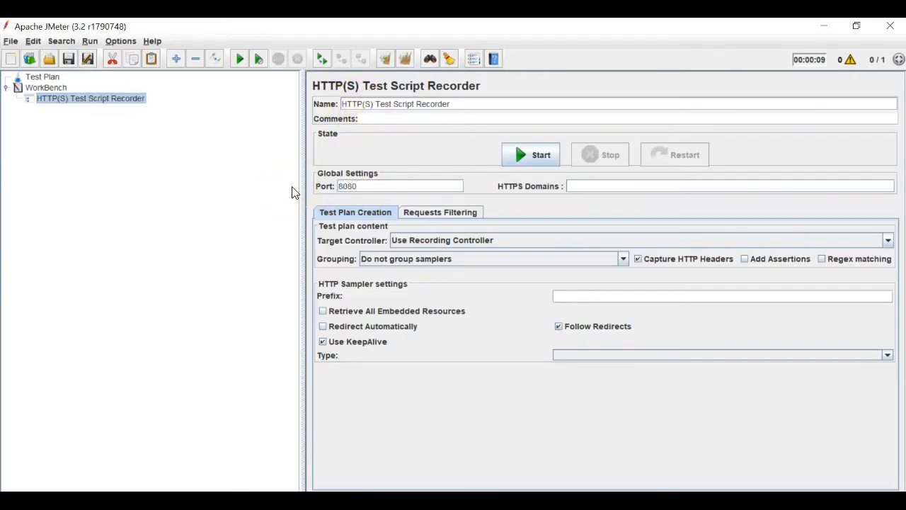
- Add a Random Controller under the HTTP(S) Test Script Recorder
click(61, 88)
right_click(63, 99)
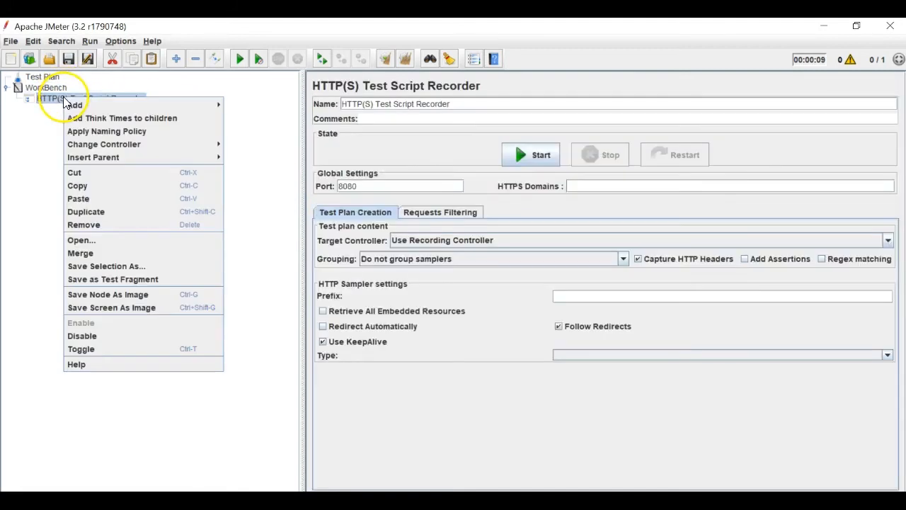
mouse_move(146, 105)
mouse_move(259, 106)
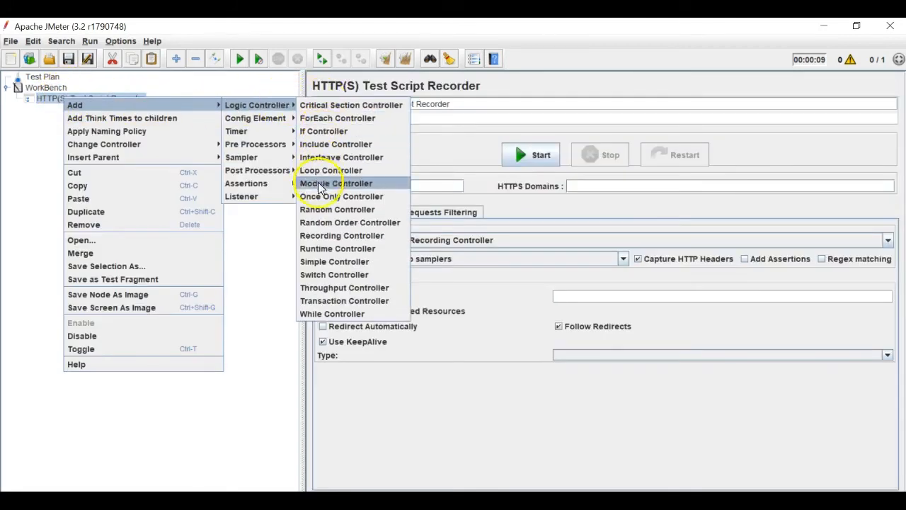
click(327, 209)
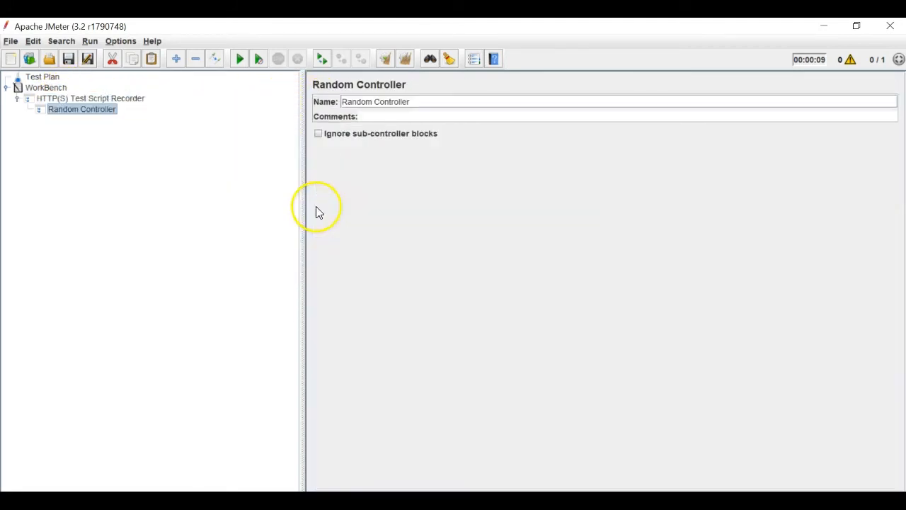
click(141, 100)
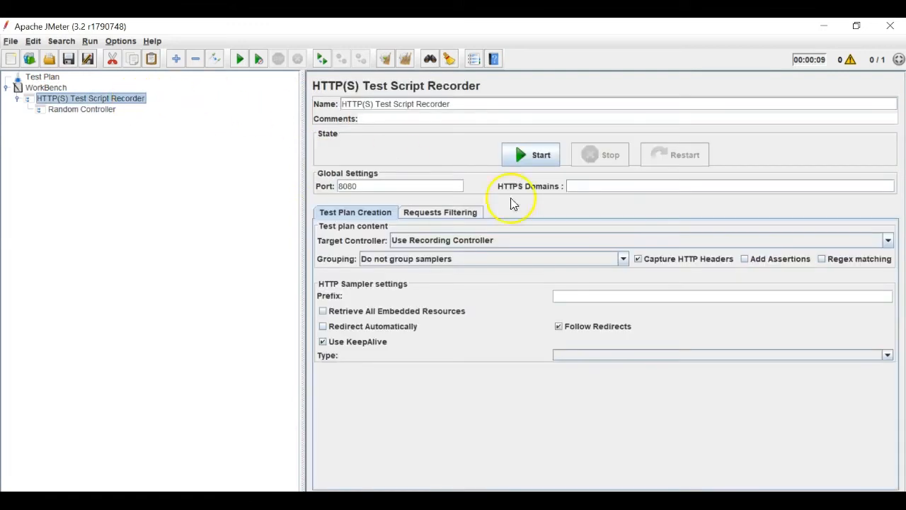
- Set the recorder's Target Controller to the Random Controller nested beneath it
click(455, 242)
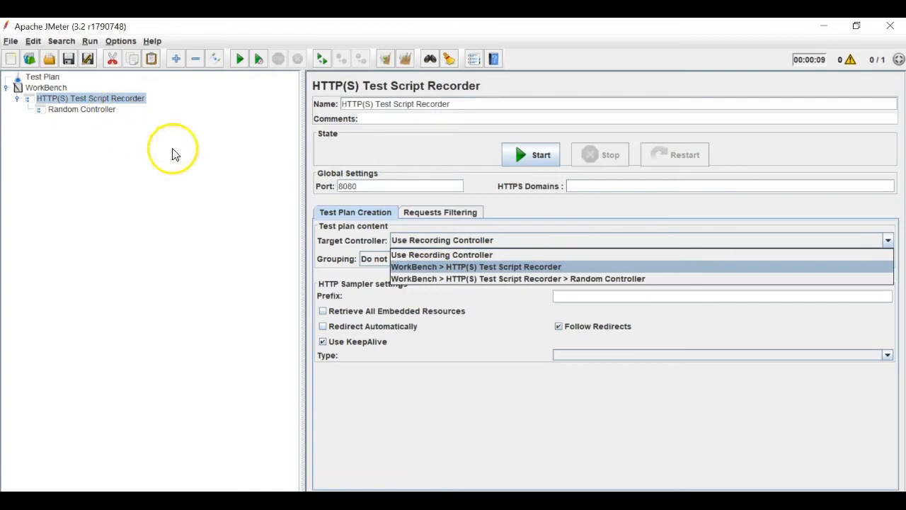
click(593, 279)
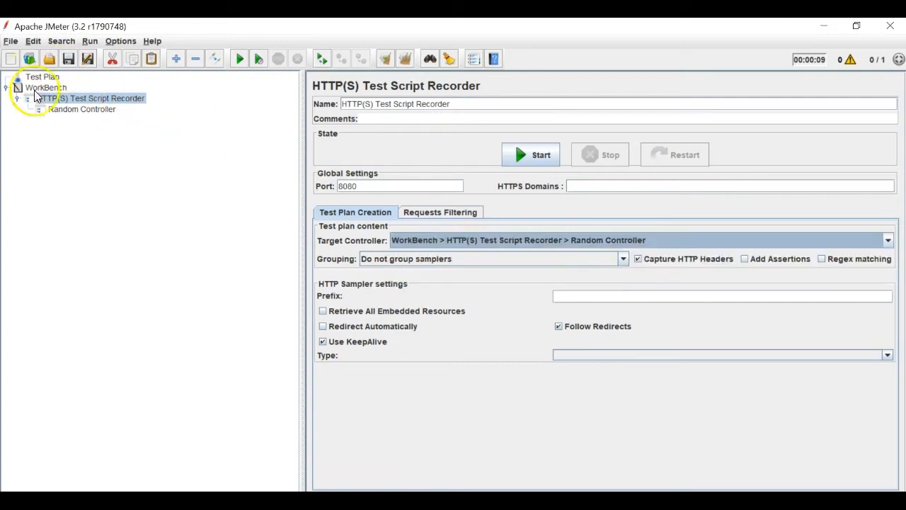
click(54, 113)
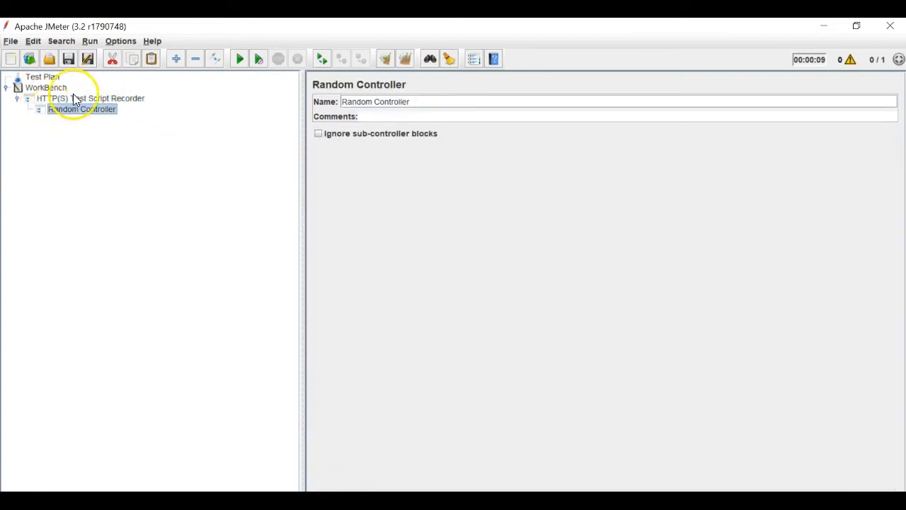
click(73, 98)
click(10, 40)
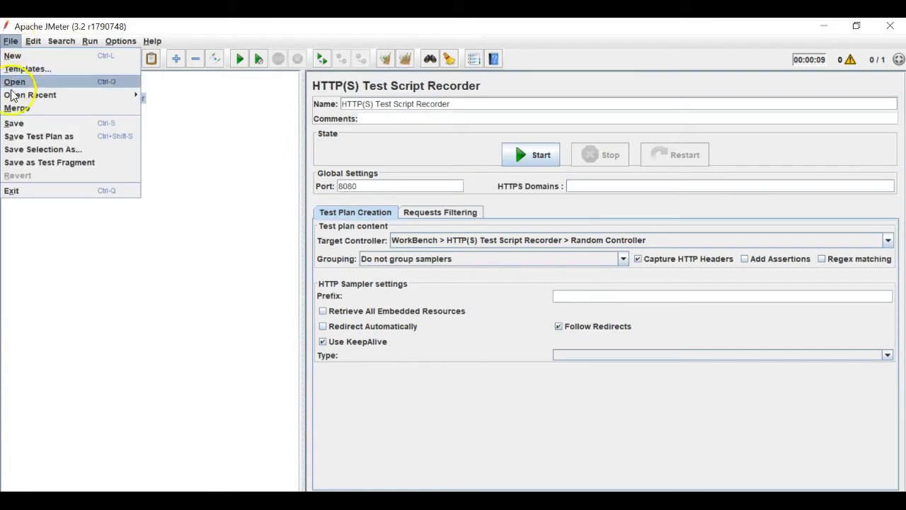
- Save the test plan as FirefoxRecording.jmx and dismiss the root CA certificate notice
click(21, 136)
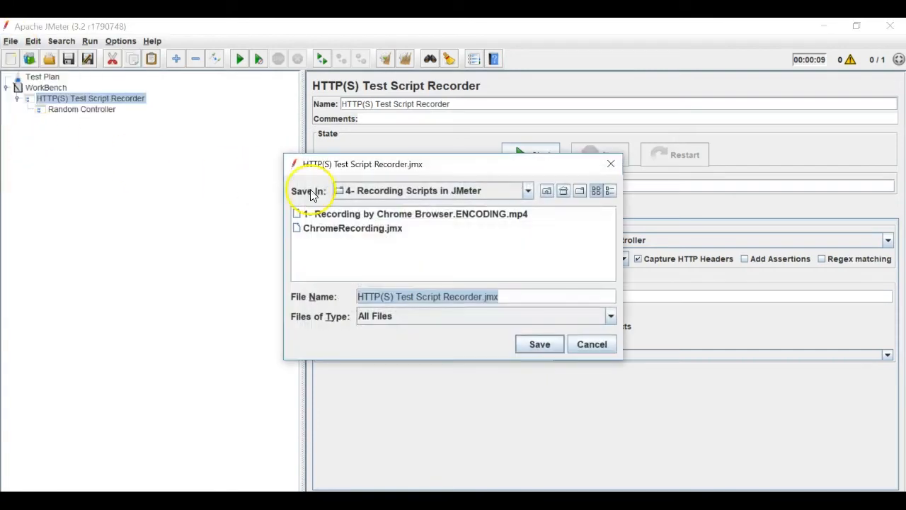
click(377, 228)
click(407, 296)
drag(392, 296, 149, 271)
text(FirefoxRecording)
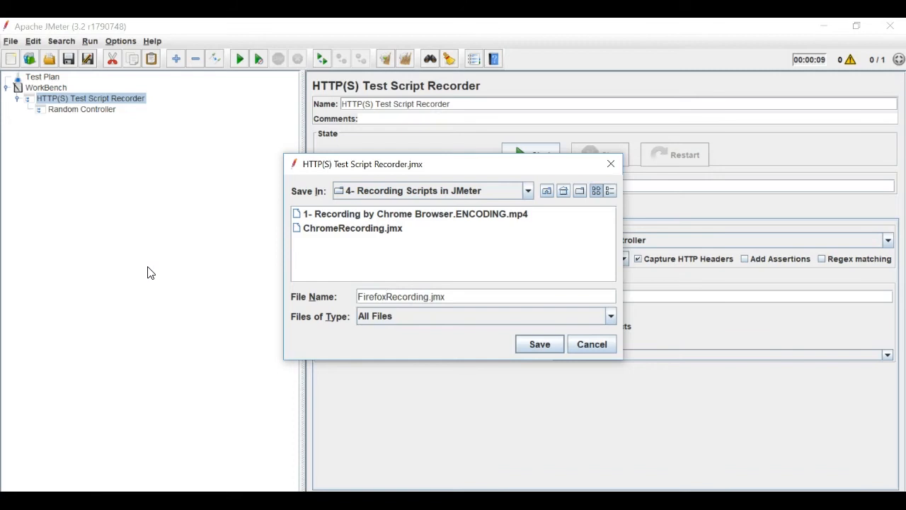
key(Return)
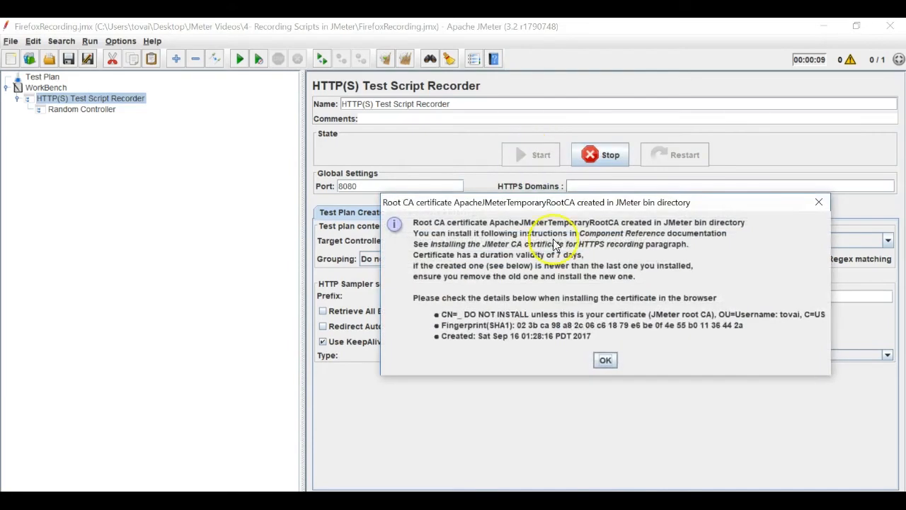
click(603, 357)
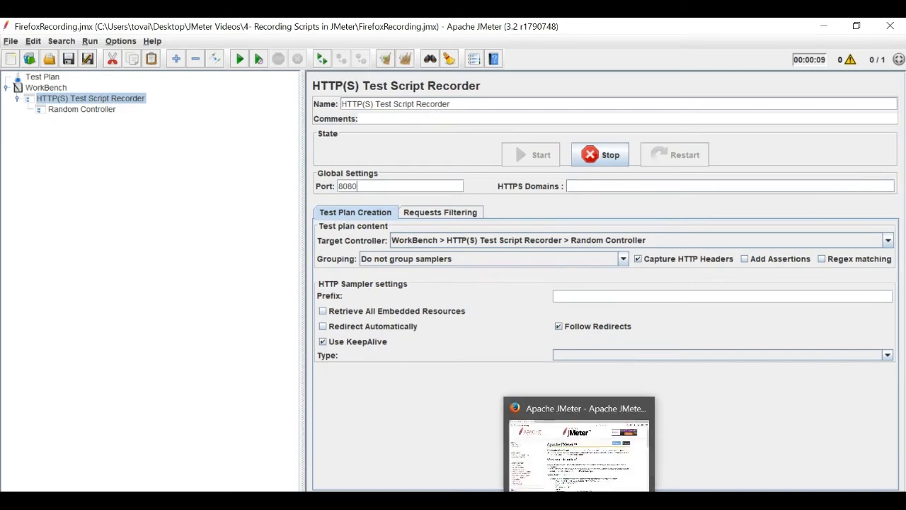
click(581, 501)
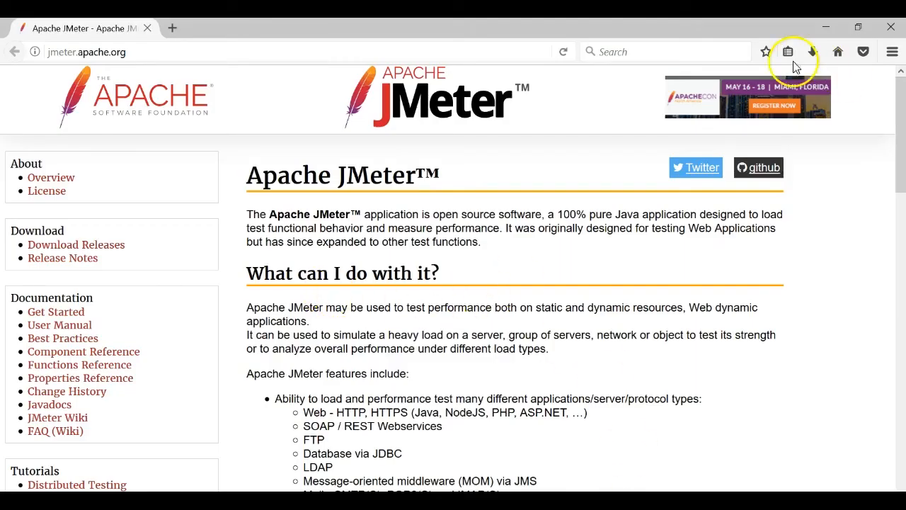
- Reload jmeter.apache.org in Firefox, then expand JMeter's Random Controller to see seven captured requests
click(563, 52)
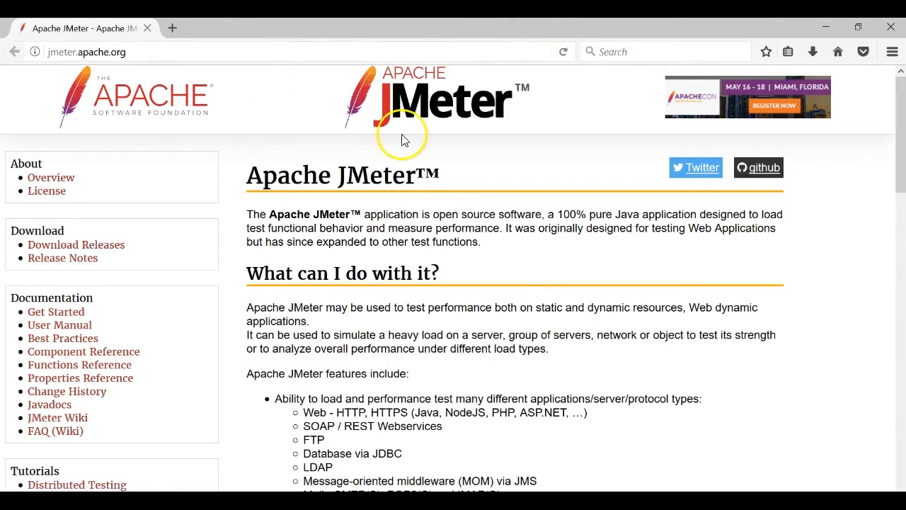
key(alt+Tab)
click(28, 109)
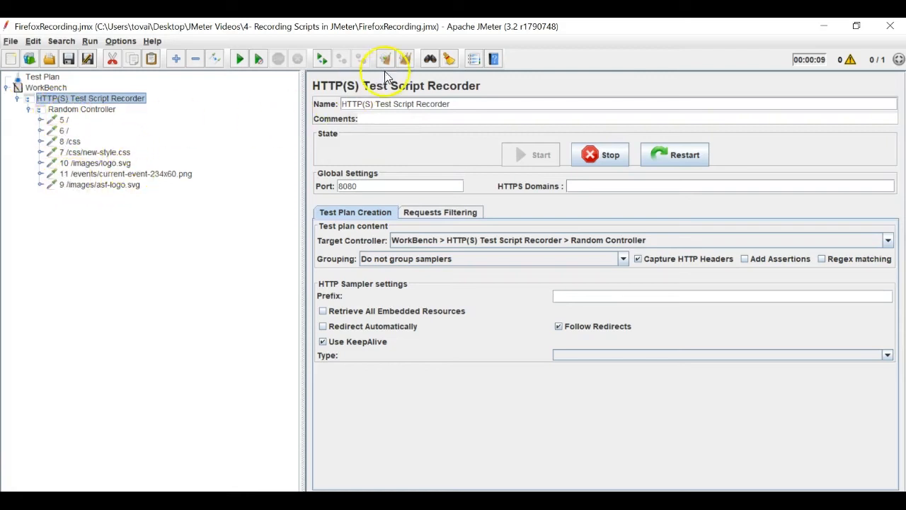
- Stop the recorder and review captured requests 5 / through 9 /images/asf-logo.svg
click(587, 159)
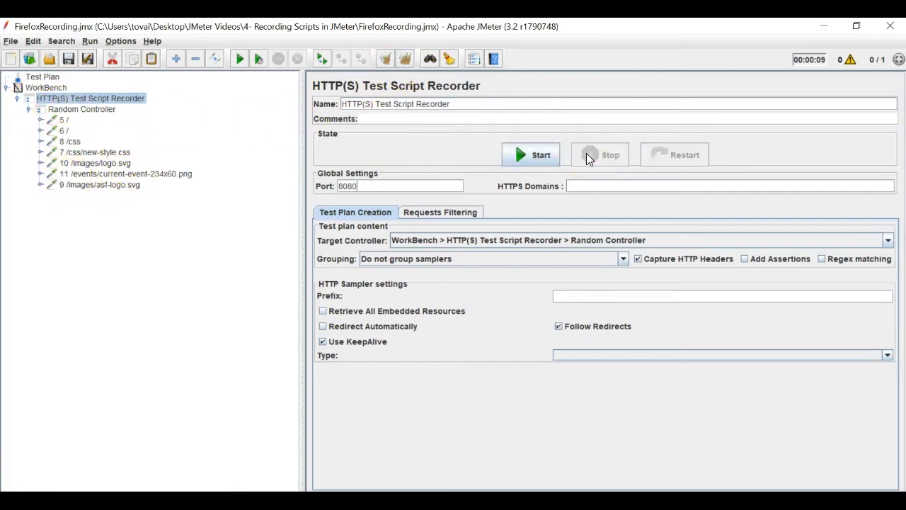
click(64, 121)
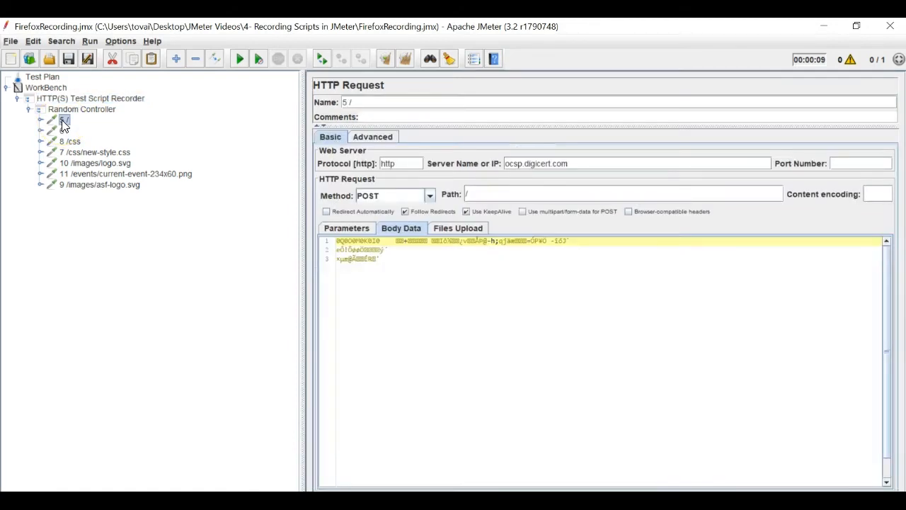
drag(575, 165, 504, 164)
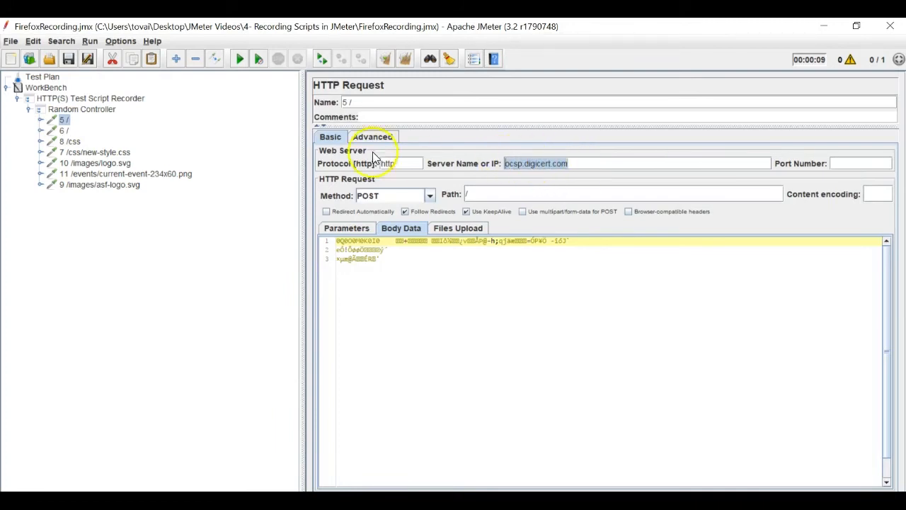
click(65, 131)
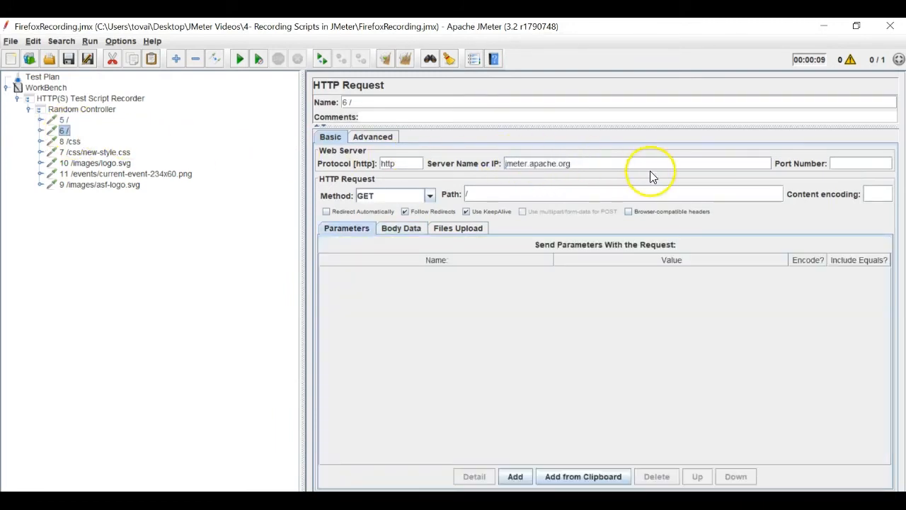
click(70, 141)
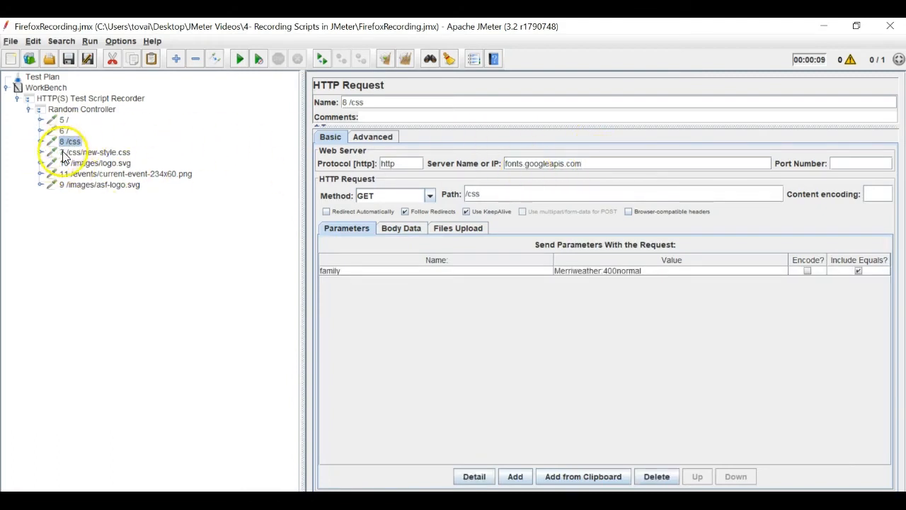
click(112, 153)
click(122, 163)
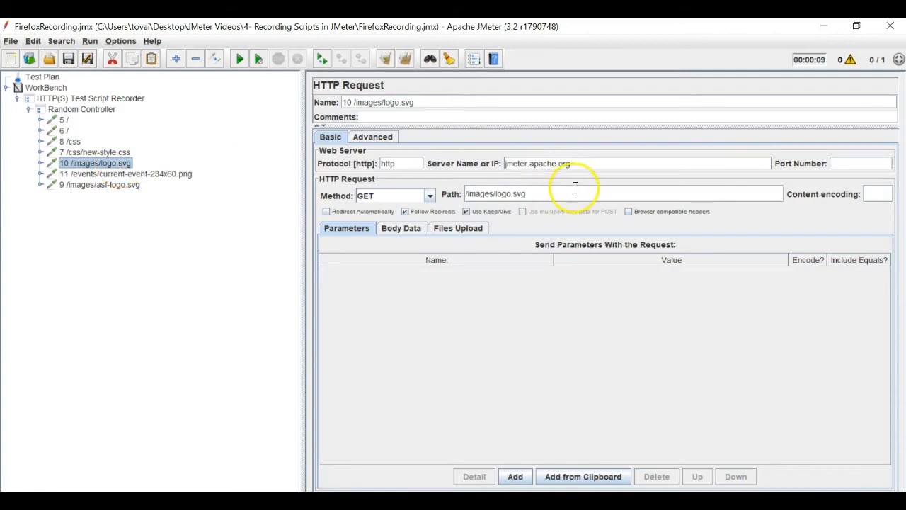
click(170, 174)
click(124, 185)
- Revisit requests 11, 10, 7, 8 and 6, checking their server names, then reselect the recorder
click(165, 175)
click(124, 164)
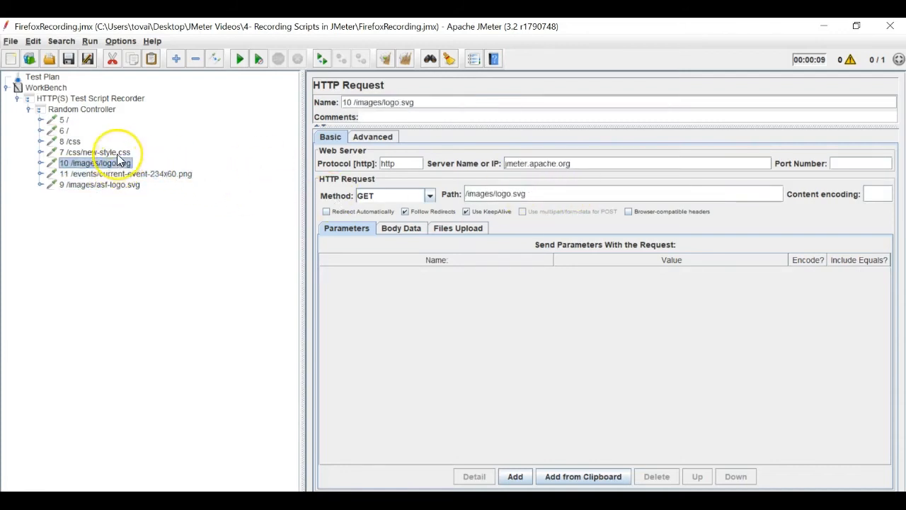
click(118, 154)
click(130, 175)
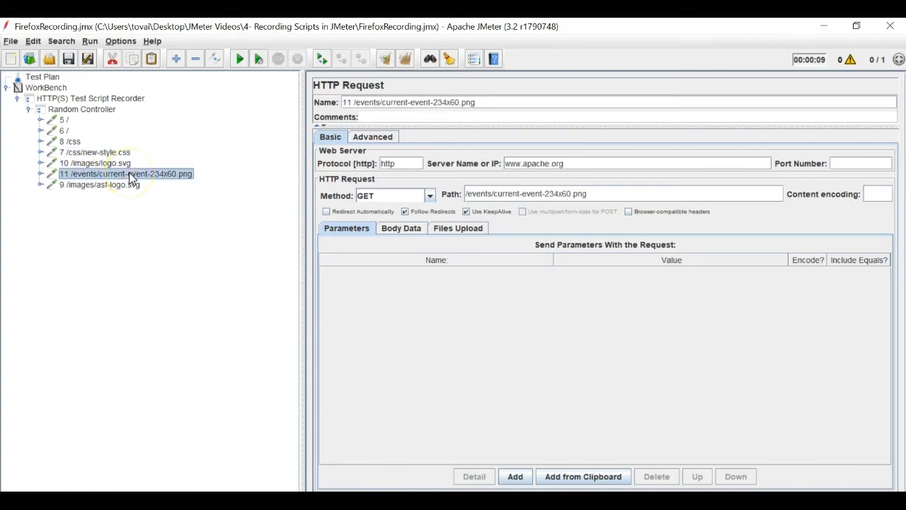
click(70, 141)
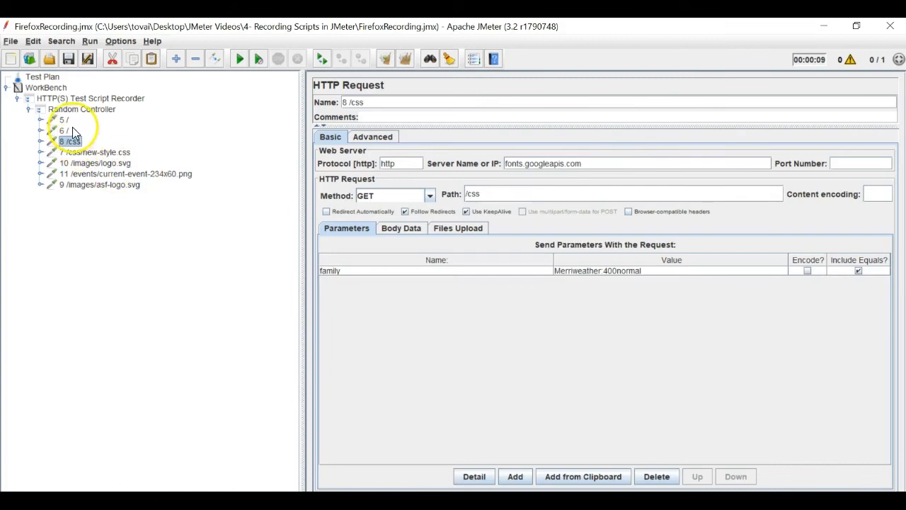
click(66, 130)
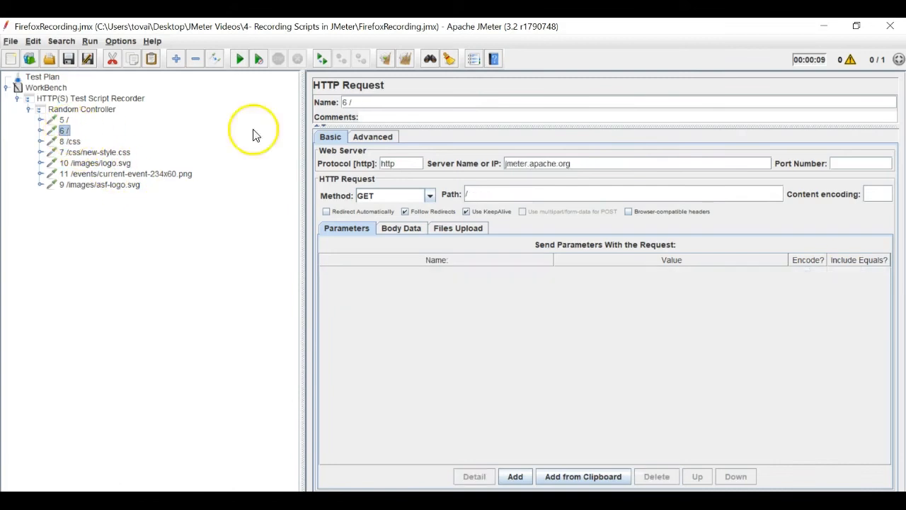
double_click(525, 164)
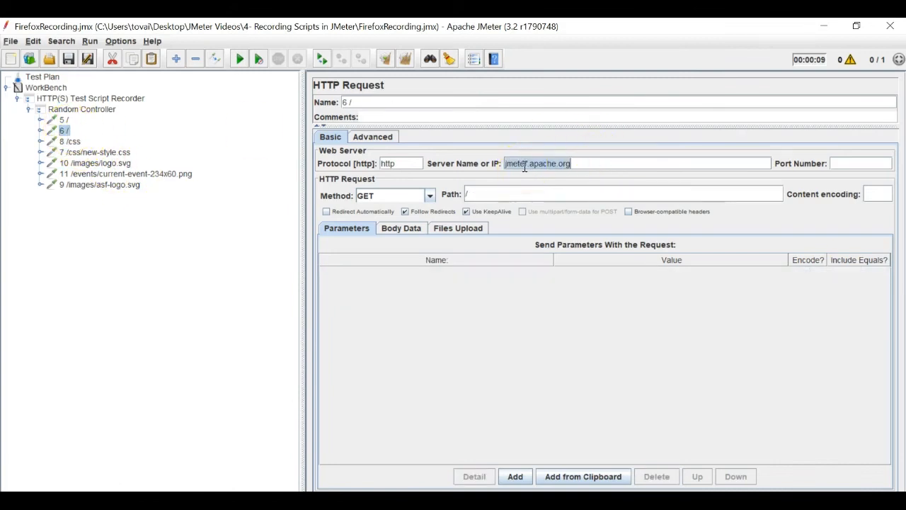
click(99, 152)
click(118, 165)
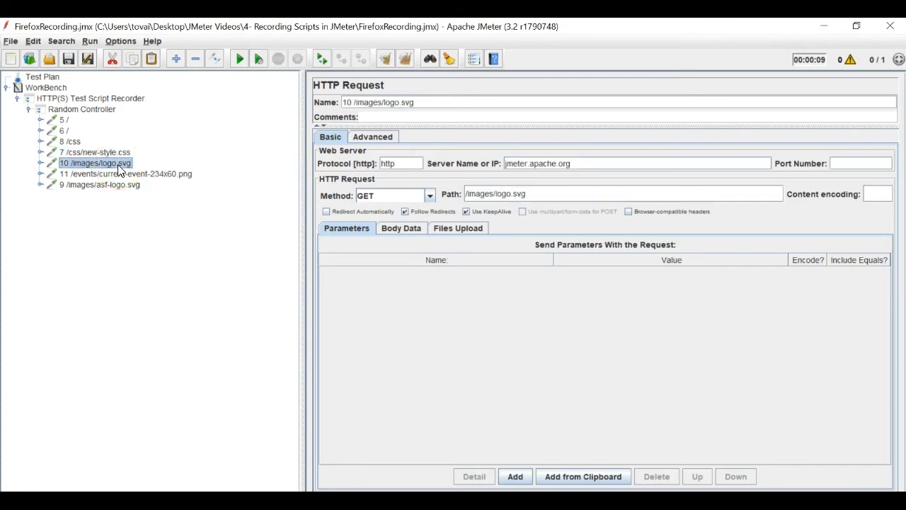
click(78, 100)
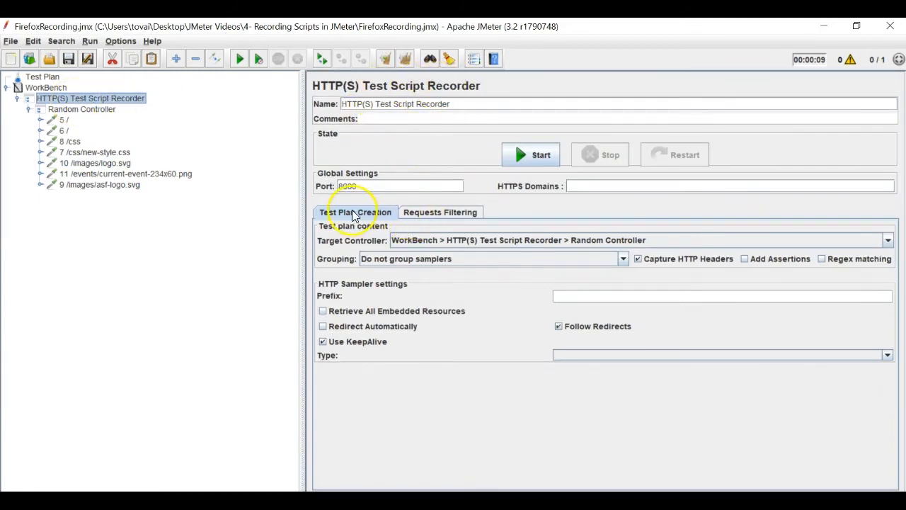
- Show the recorder's Requests Filtering settings, zoom in, and compare requests 7 /css/new-style.css and 11
click(416, 212)
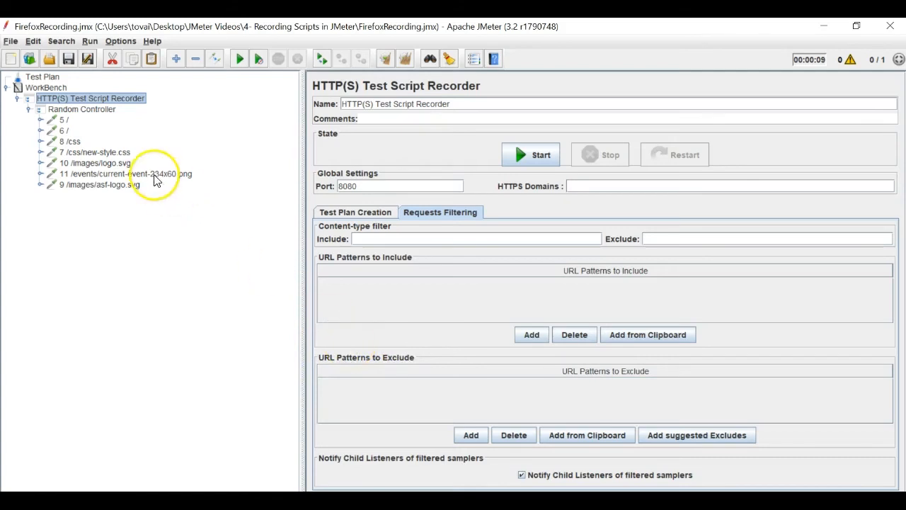
key(ctrl+plus)
key(ctrl+plus)
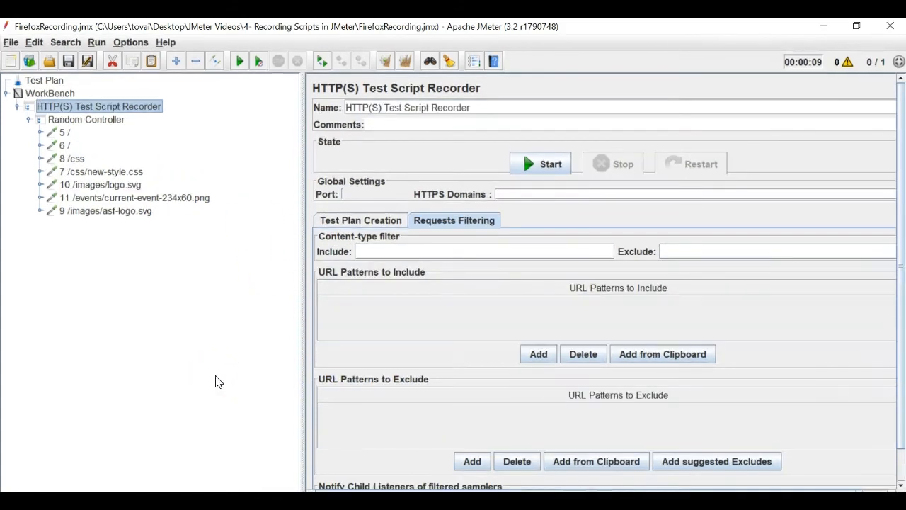
click(135, 173)
click(162, 198)
click(128, 173)
click(135, 199)
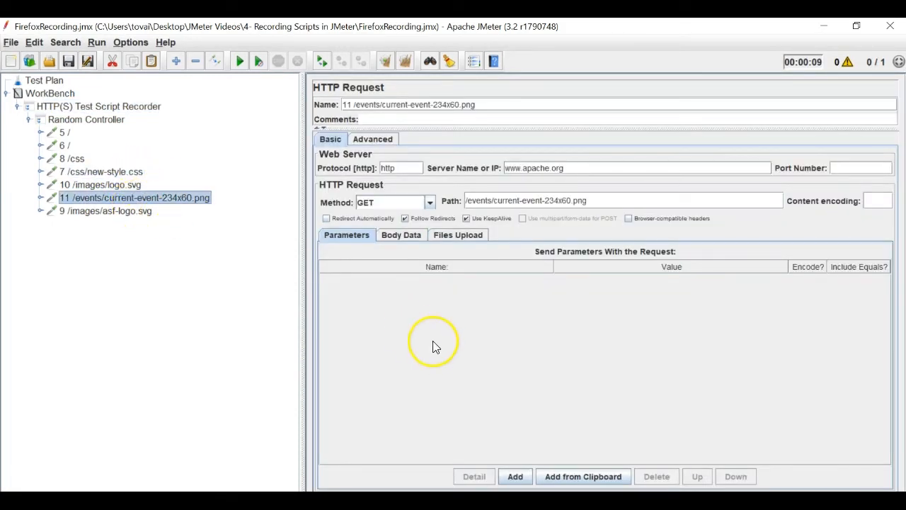
click(99, 106)
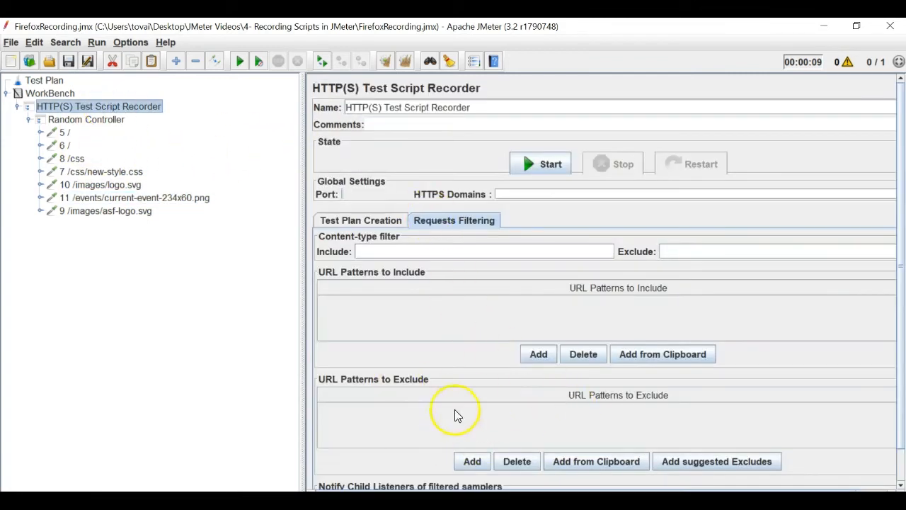
- Add the suggested exclude pattern (?i).*\.(bmp|css|js|gif|ico|jpe?g|png|swf|woff|woff2), select it, and open Windows search
click(752, 466)
double_click(539, 410)
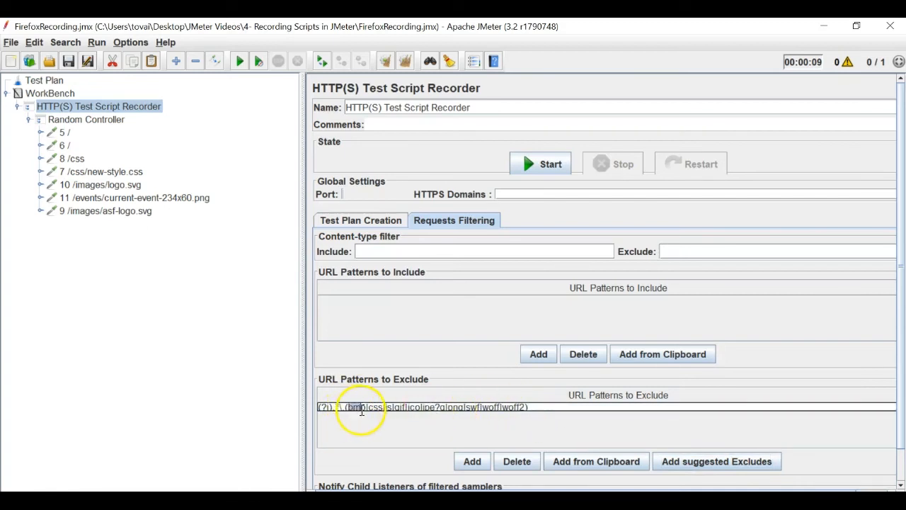
drag(365, 411, 367, 411)
triple_click(399, 408)
key(ctrl+c)
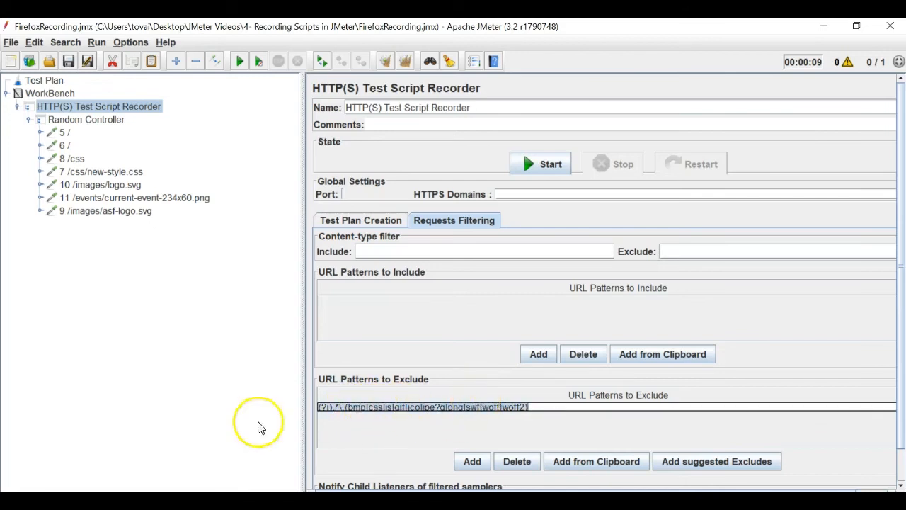
key(super)
- Launch Notepad and paste the recorder's exclude regex into a new note
text(no)
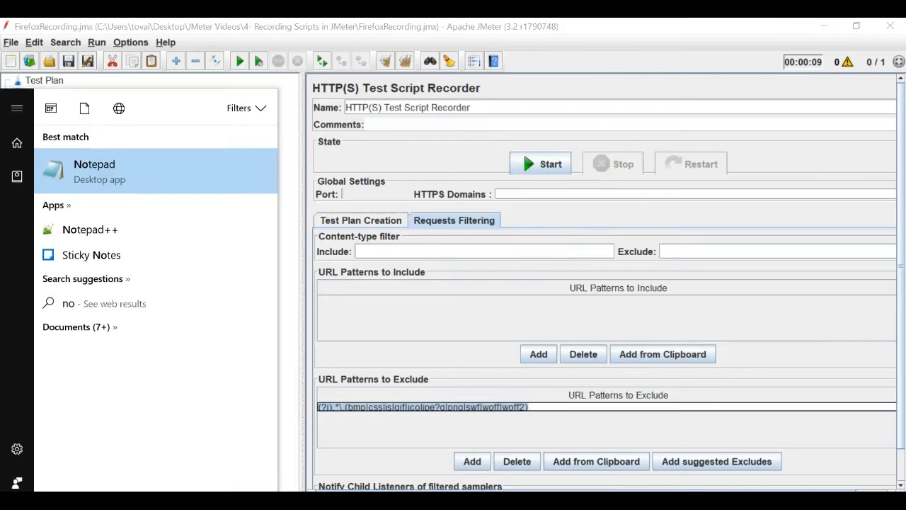
key(Return)
key(ctrl+v)
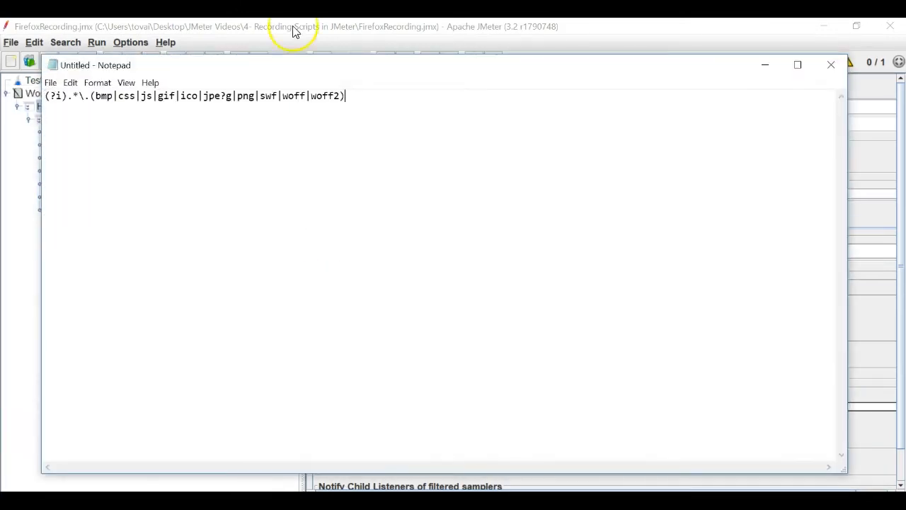
- Highlight the bmp, css and jpe?g-through-woff2 extensions, then the whole regex line
drag(101, 96, 107, 97)
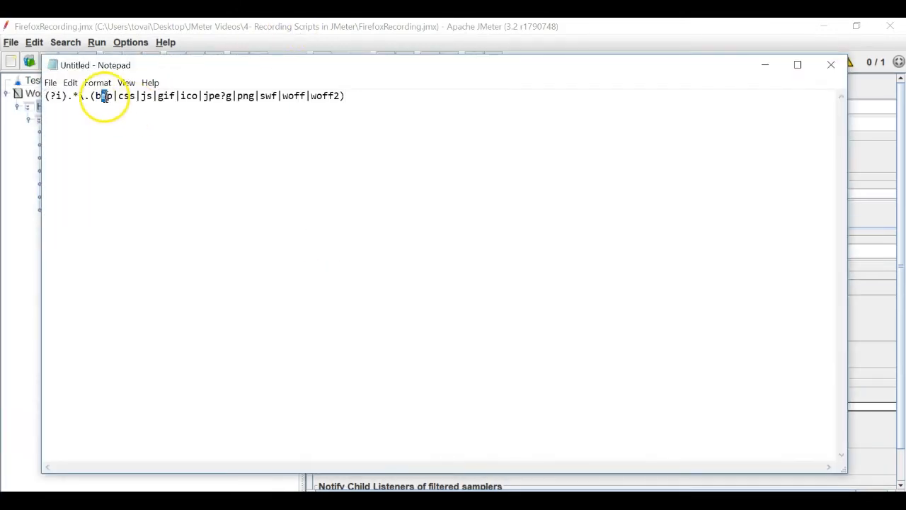
double_click(126, 97)
click(142, 99)
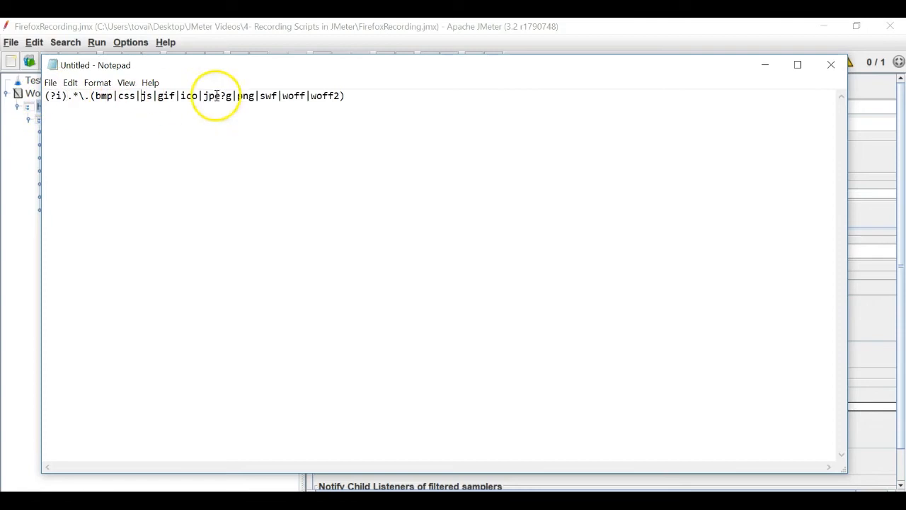
drag(339, 97, 40, 96)
click(157, 106)
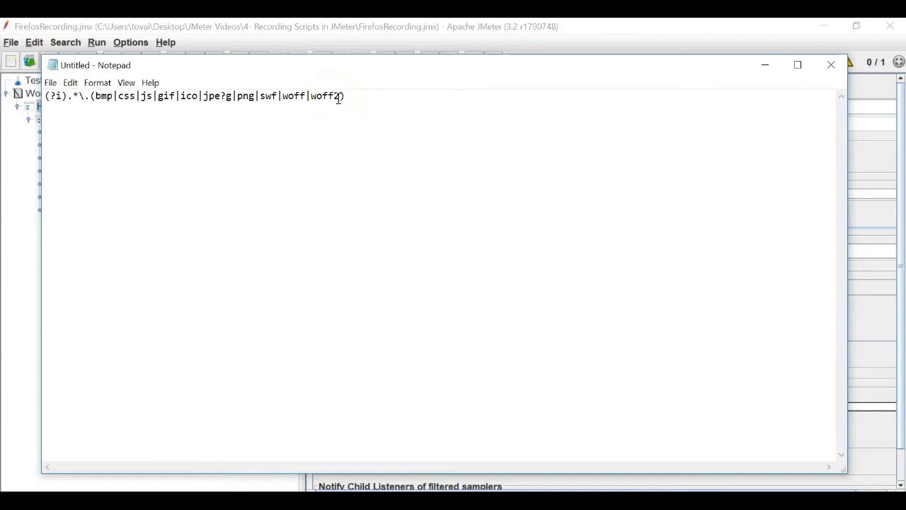
drag(360, 95, 50, 97)
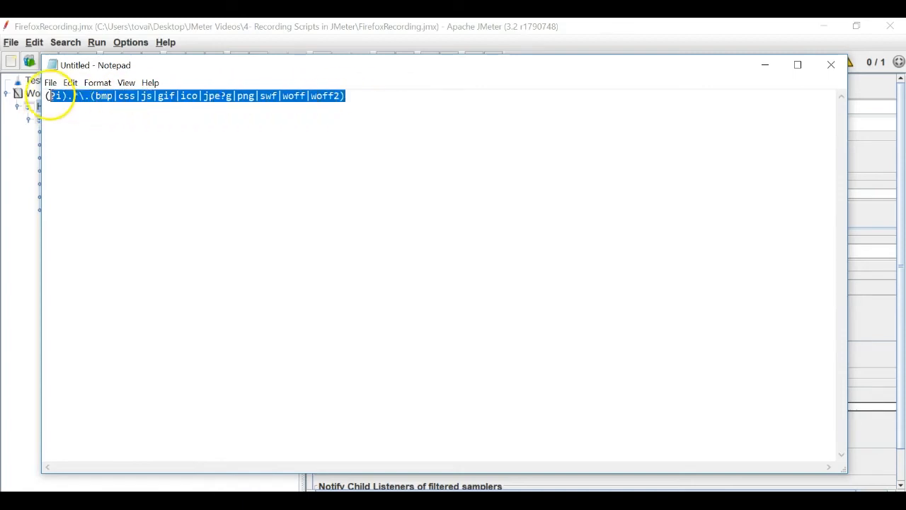
key(alt+Tab)
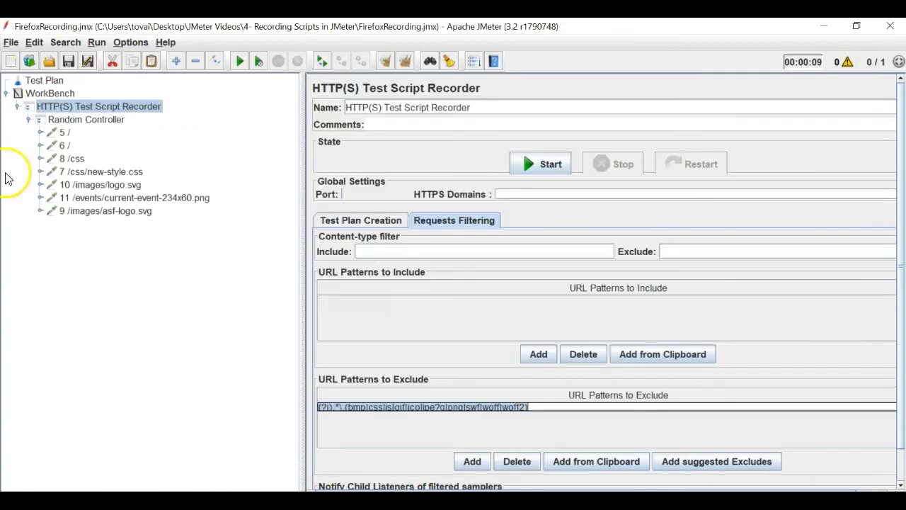
- Delete recorded requests 5 / through 9 /images/asf-logo.svg from the Random Controller
click(64, 132)
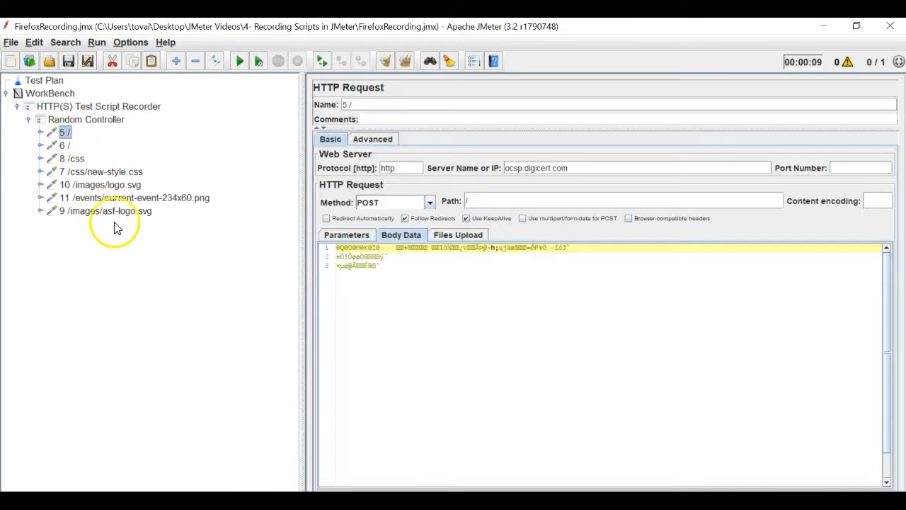
shift+click(130, 212)
key(Delete)
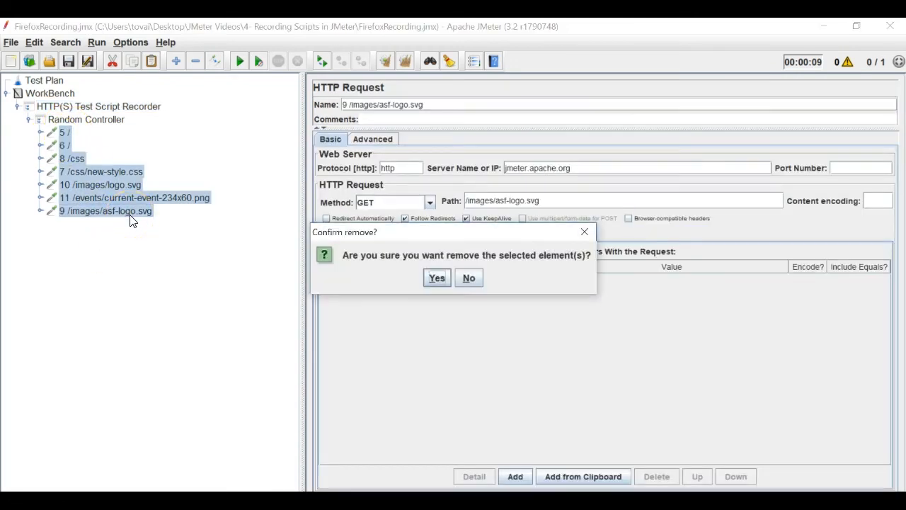
key(Return)
- Start the HTTP(S) Test Script Recorder again with the exclude pattern in place
click(99, 106)
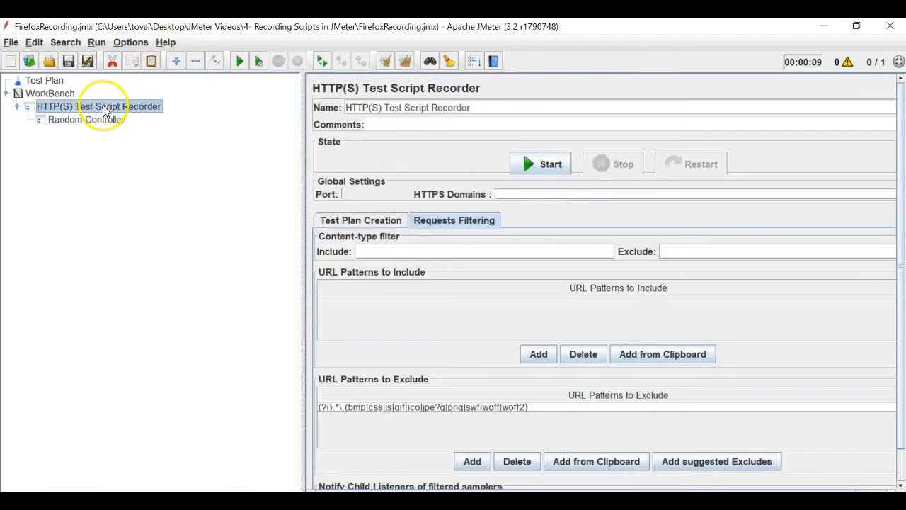
key(alt+Tab)
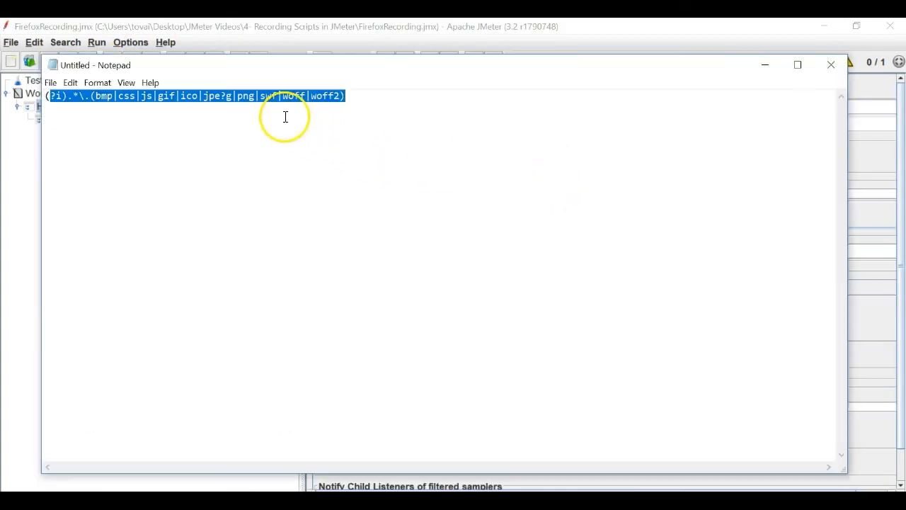
key(alt+Tab)
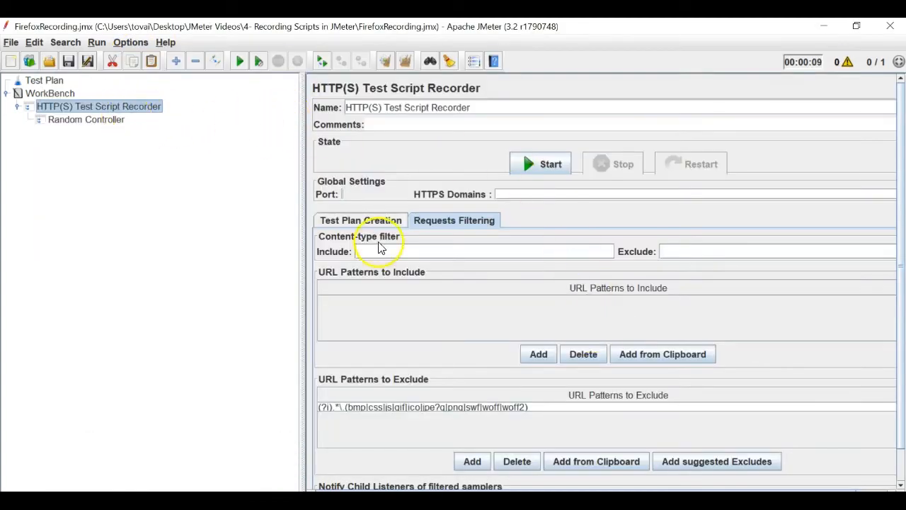
key(alt+Tab)
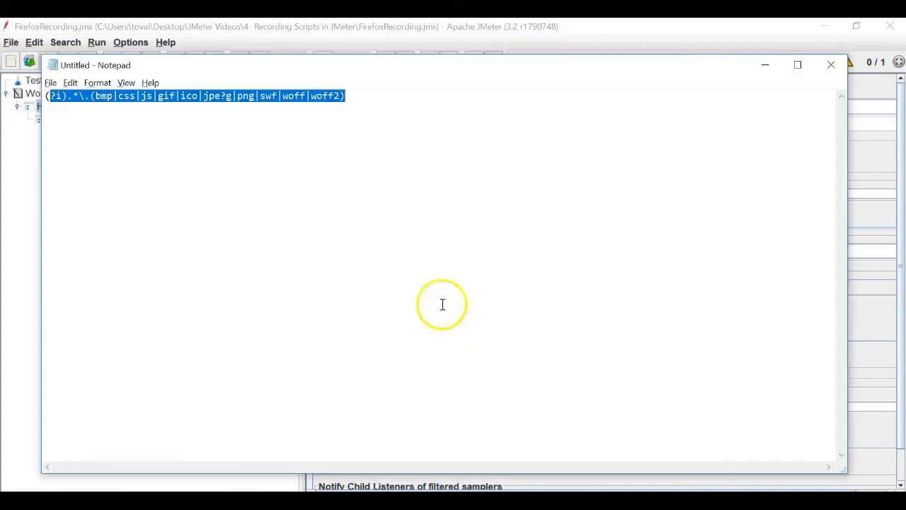
click(252, 100)
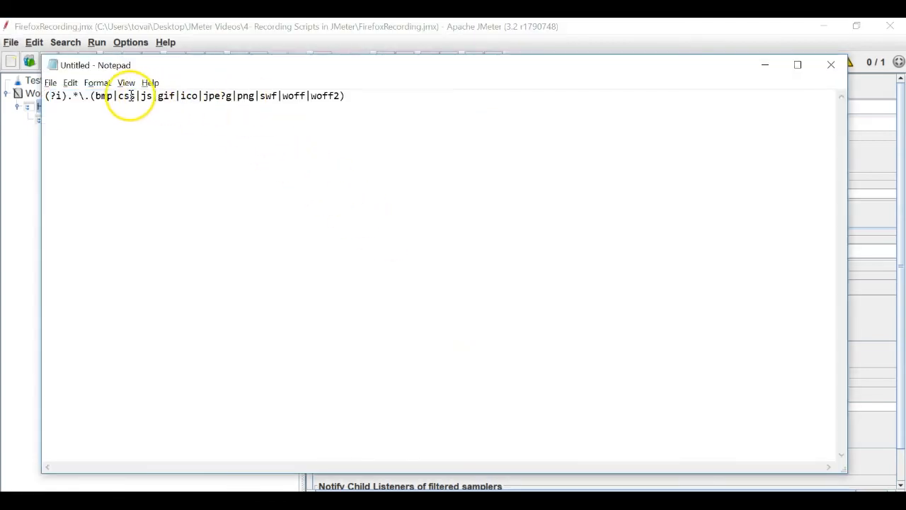
key(alt+Tab)
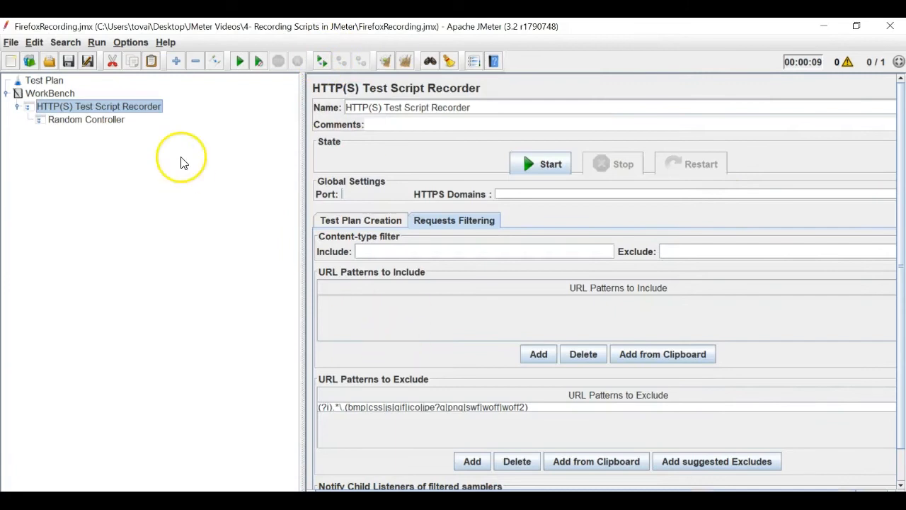
click(540, 164)
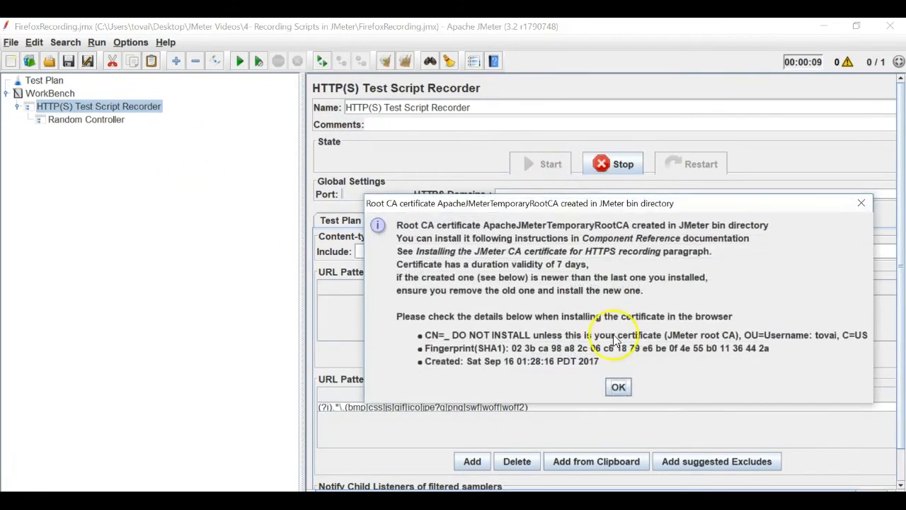
- Reload jmeter.apache.org in Firefox while recording, then stop the JMeter recorder
click(621, 388)
key(alt+Tab)
click(564, 53)
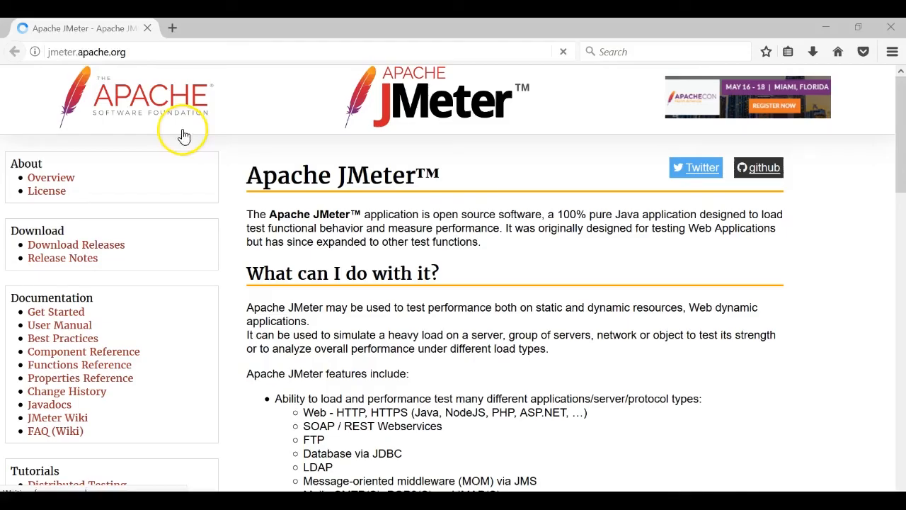
click(75, 52)
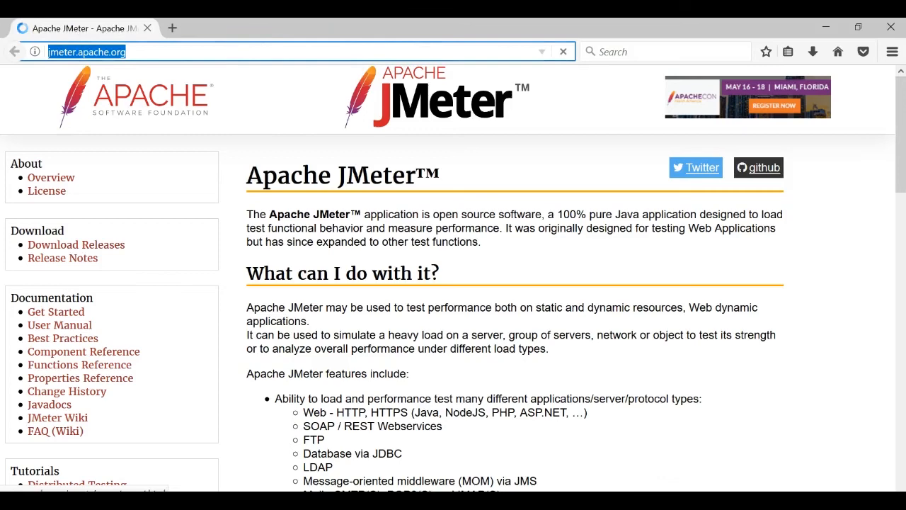
click(563, 51)
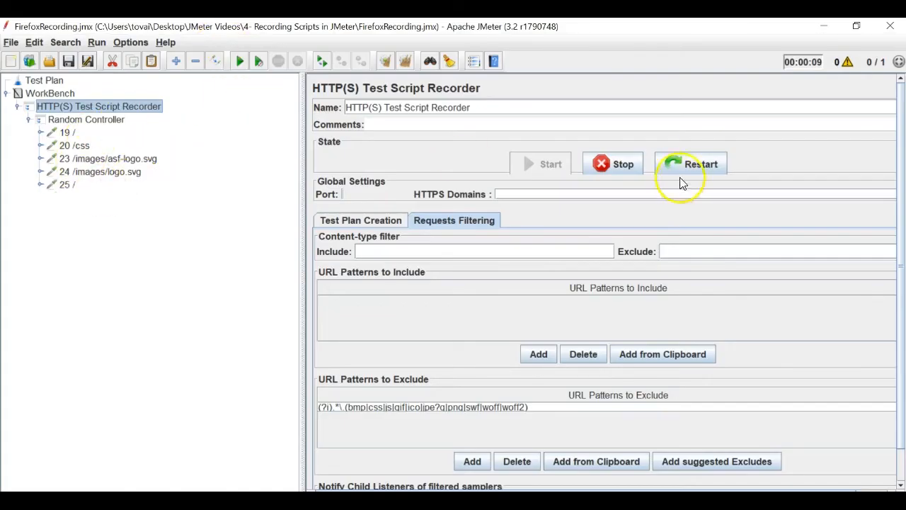
click(622, 162)
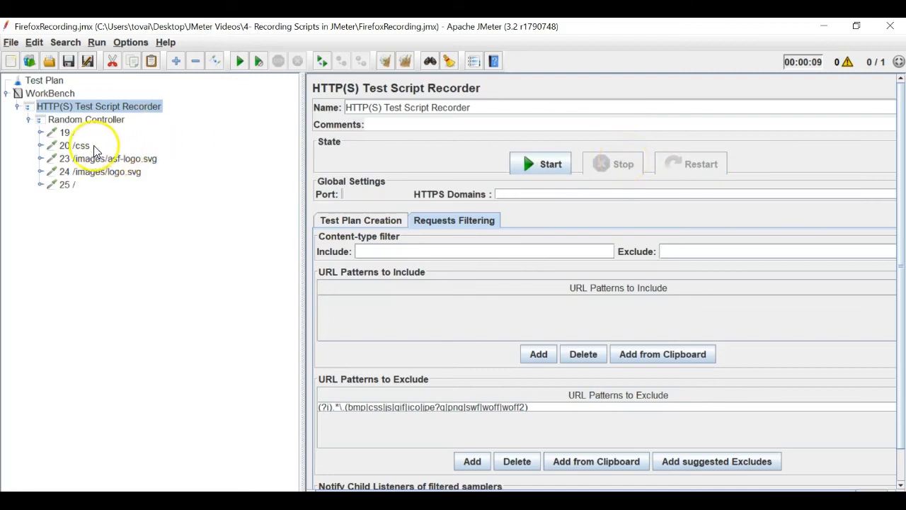
- Inspect recorded requests 19 /, 20 /css (fonts.googleapis.com) and 23 /images/asf-logo.svg
click(71, 133)
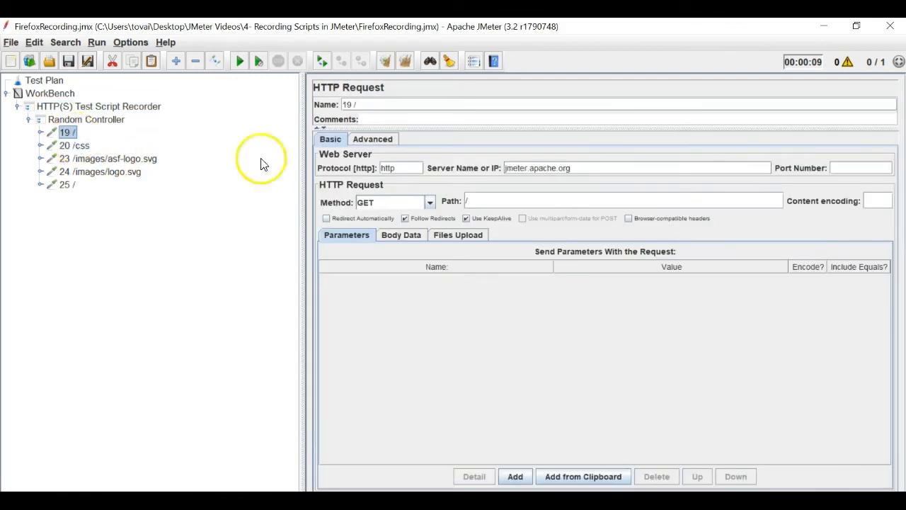
click(79, 146)
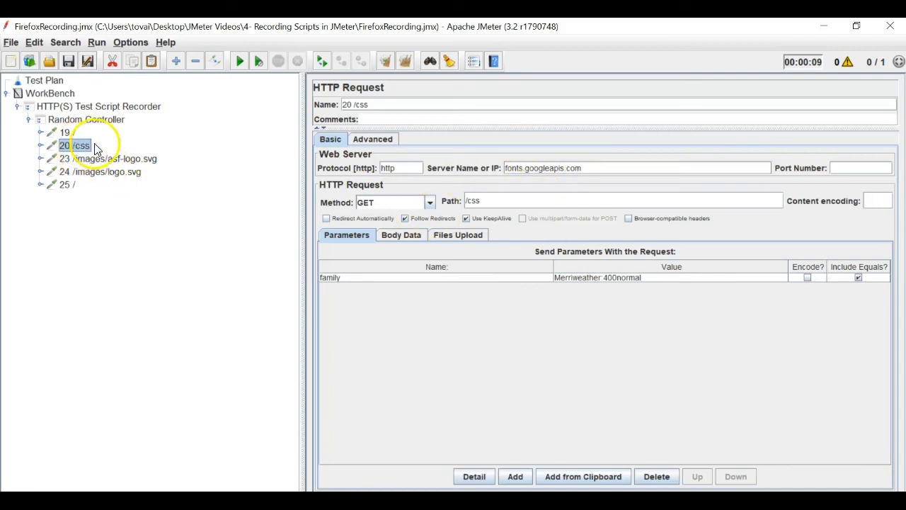
click(113, 159)
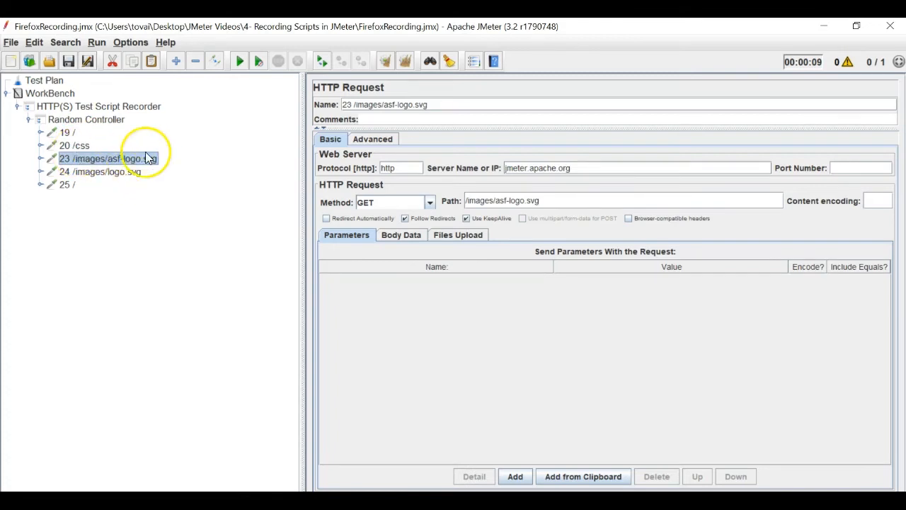
key(alt+Tab)
key(alt+Tab)
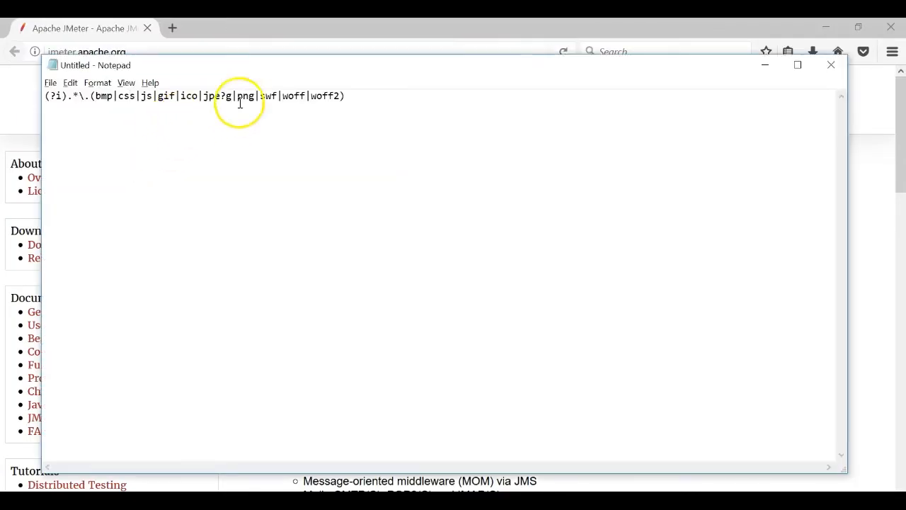
drag(358, 96, 92, 113)
click(182, 97)
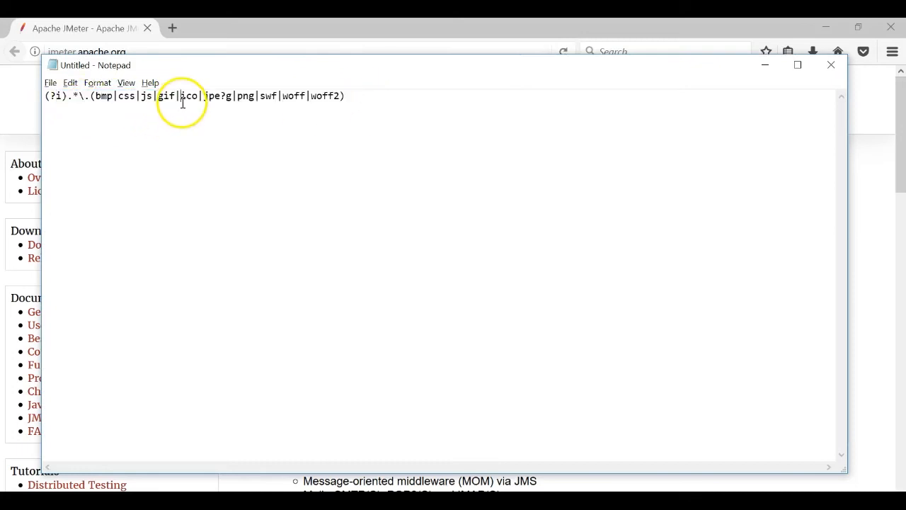
double_click(125, 95)
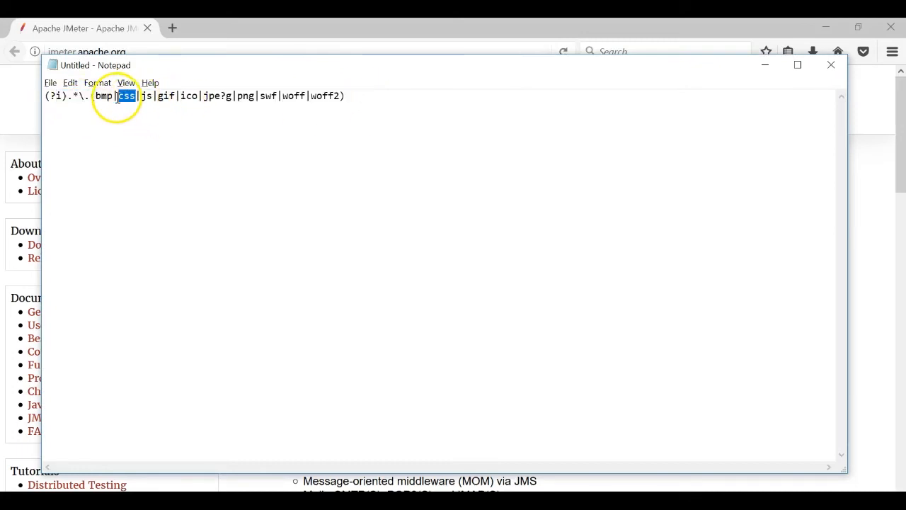
double_click(246, 95)
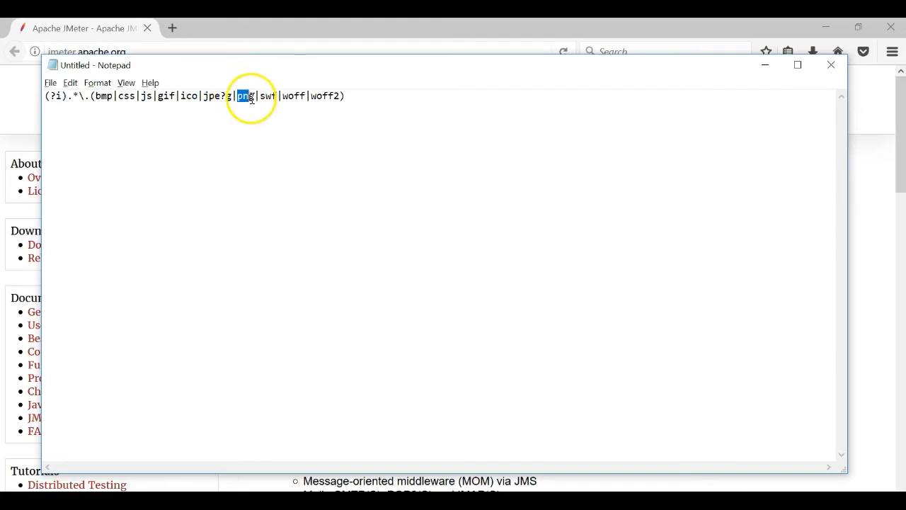
key(alt+Tab)
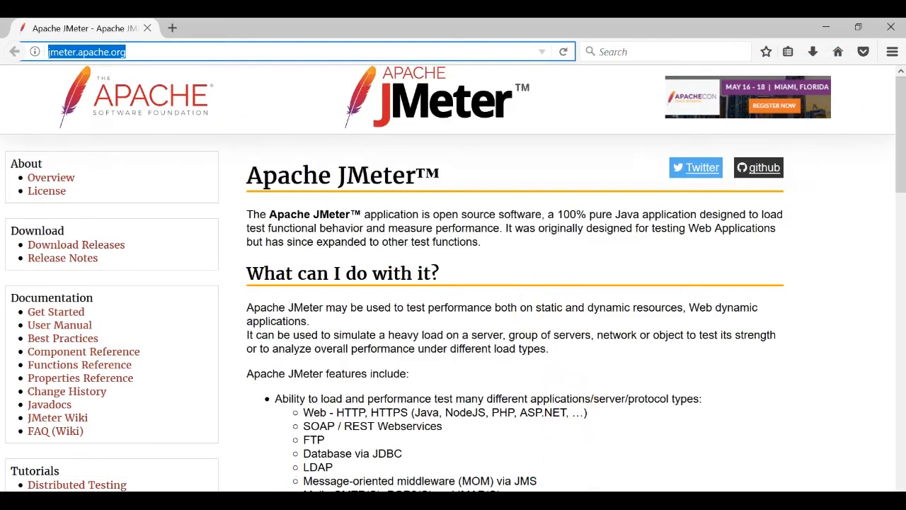
key(alt+Tab)
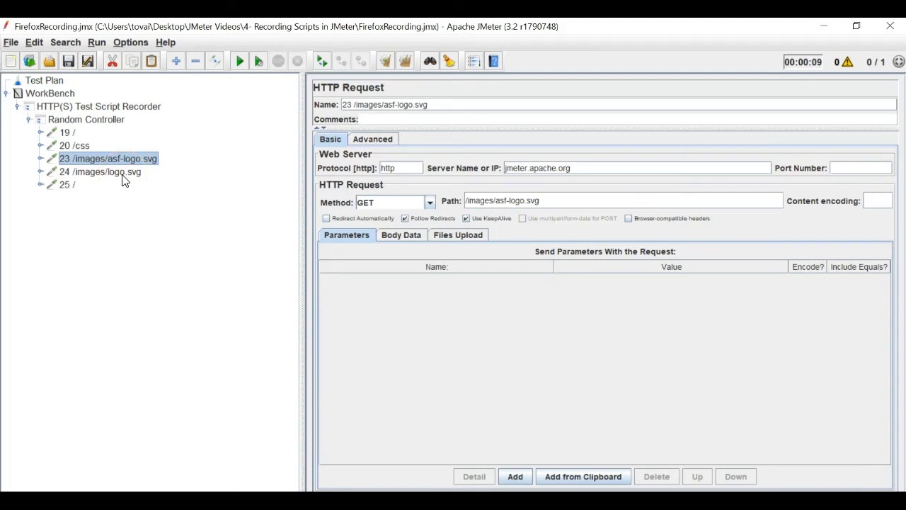
- Add a Thread Group to the Test Plan and rename it Scenario1
click(44, 82)
right_click(44, 82)
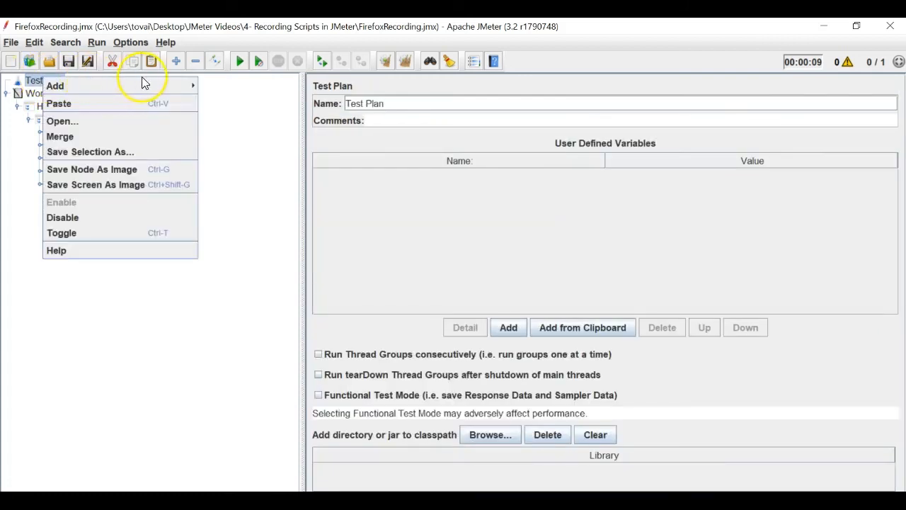
mouse_move(142, 85)
mouse_move(212, 83)
click(285, 88)
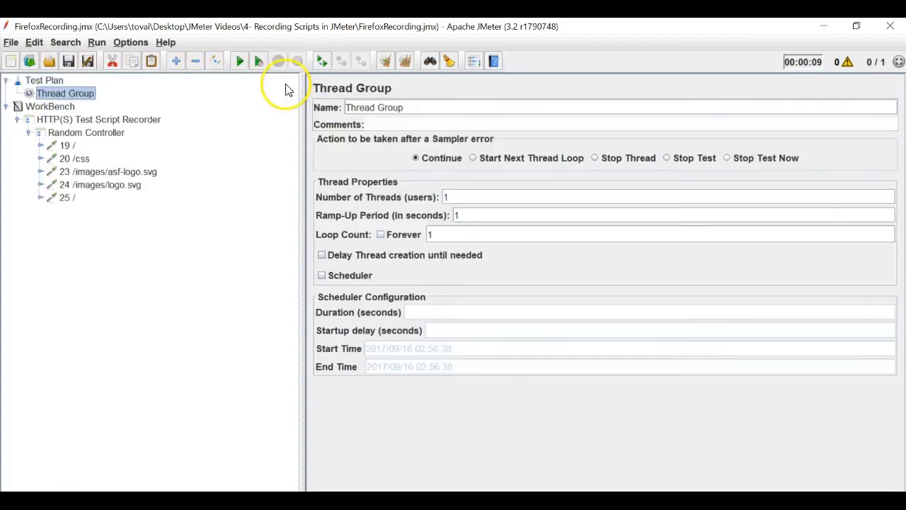
right_click(87, 98)
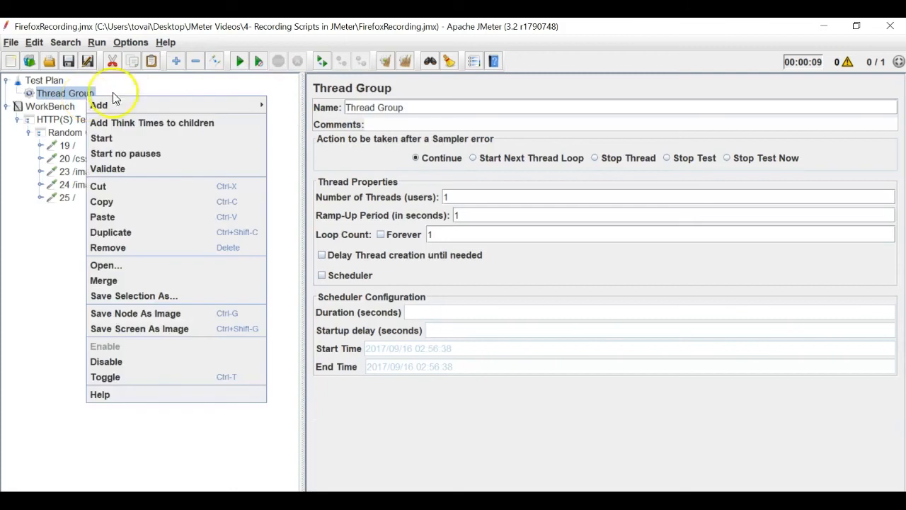
click(473, 106)
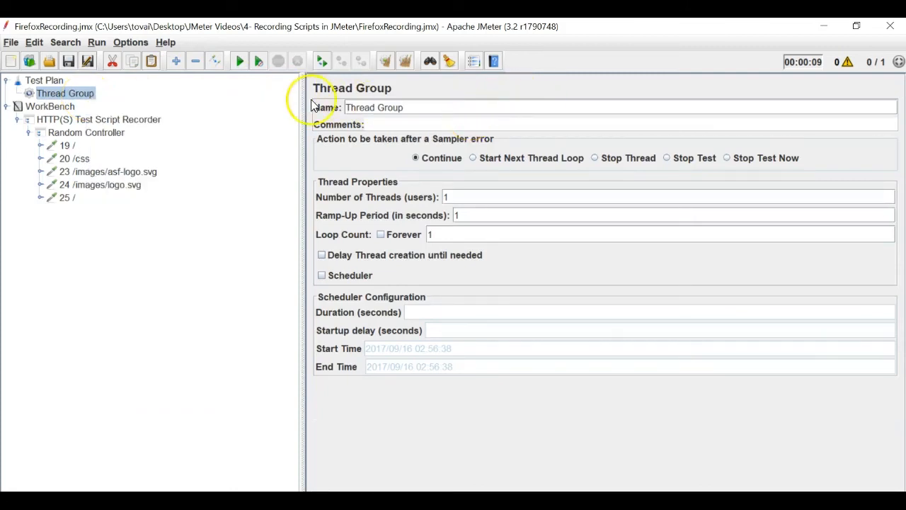
triple_click(366, 107)
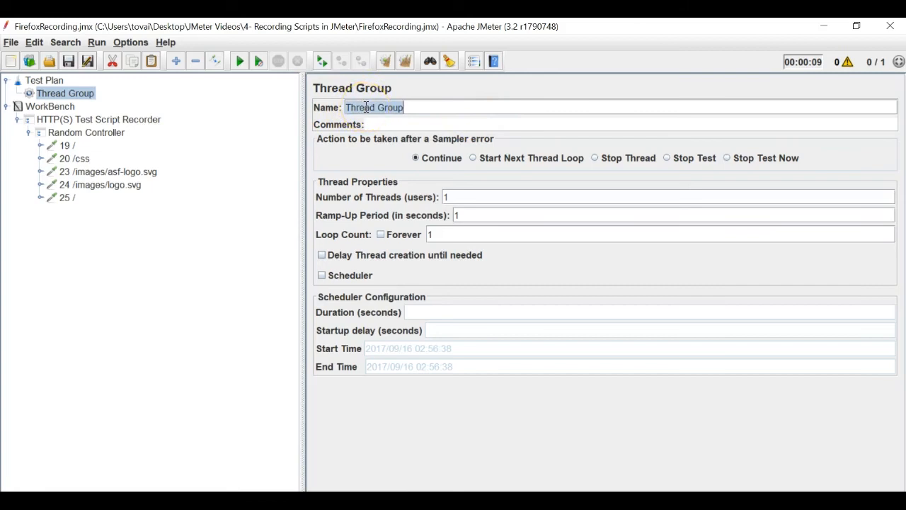
text(Scena)
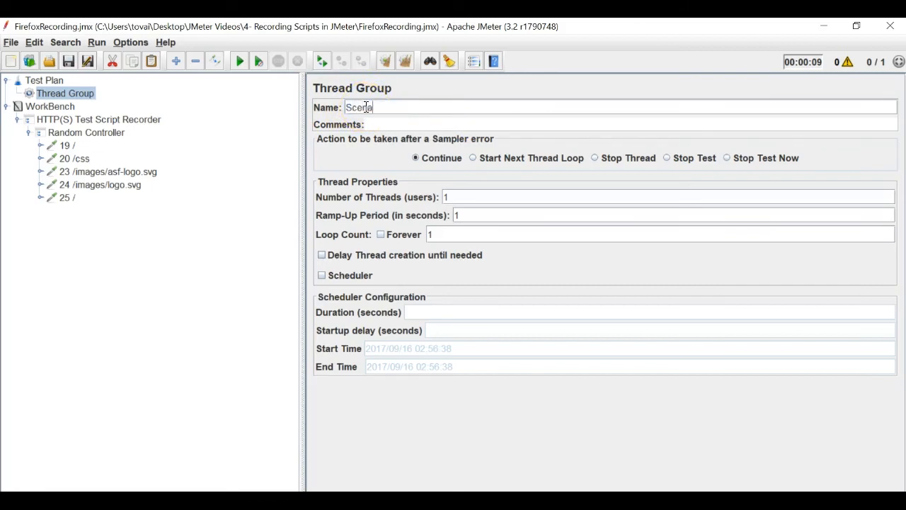
click(42, 119)
- Add a Simple Controller under the Scenario1 thread group
click(49, 93)
right_click(49, 95)
mouse_move(74, 110)
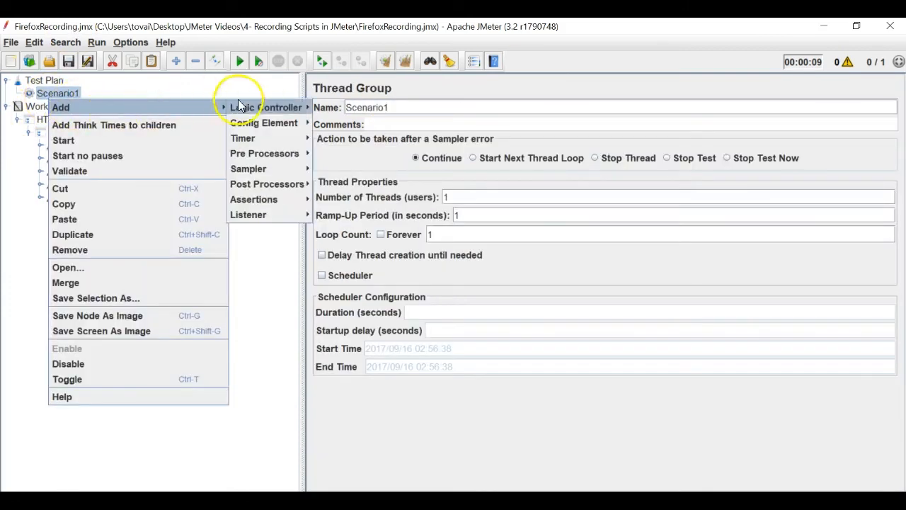
mouse_move(241, 107)
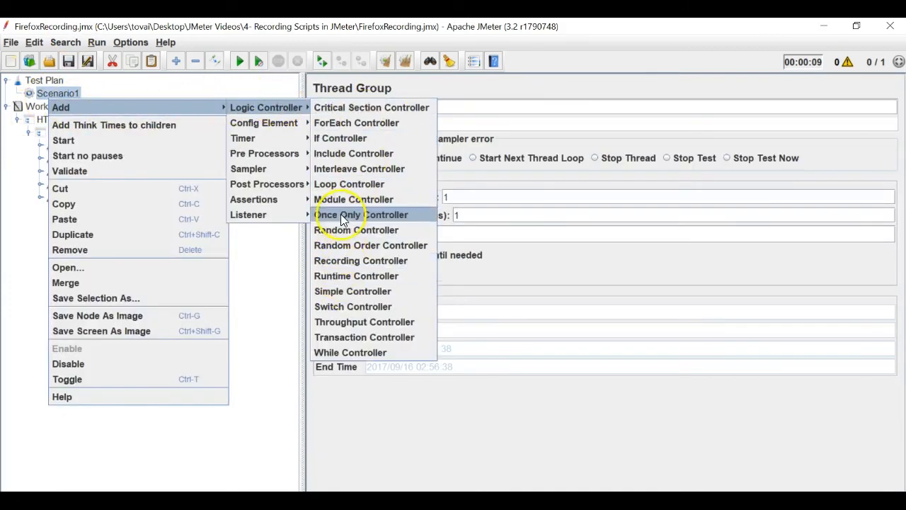
click(340, 292)
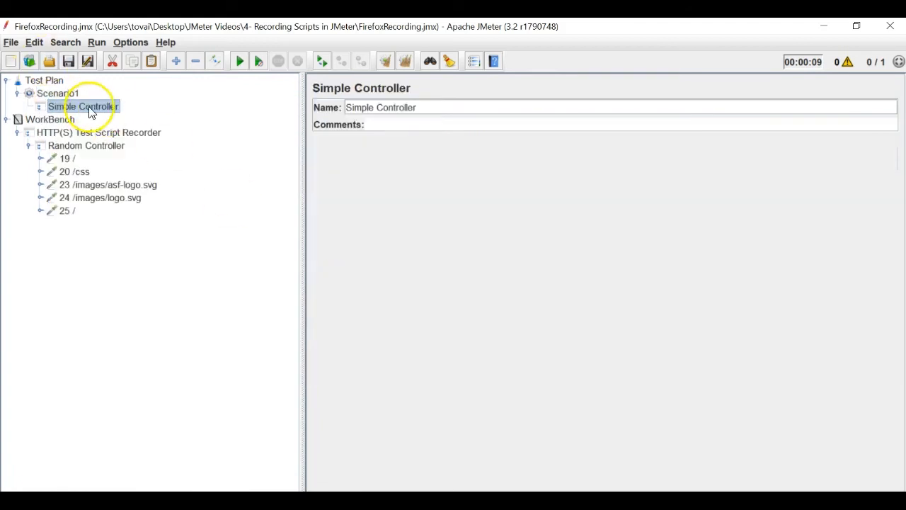
click(63, 160)
- Copy samplers 19 / through 25 / and paste them into the Simple Controller
shift+click(62, 210)
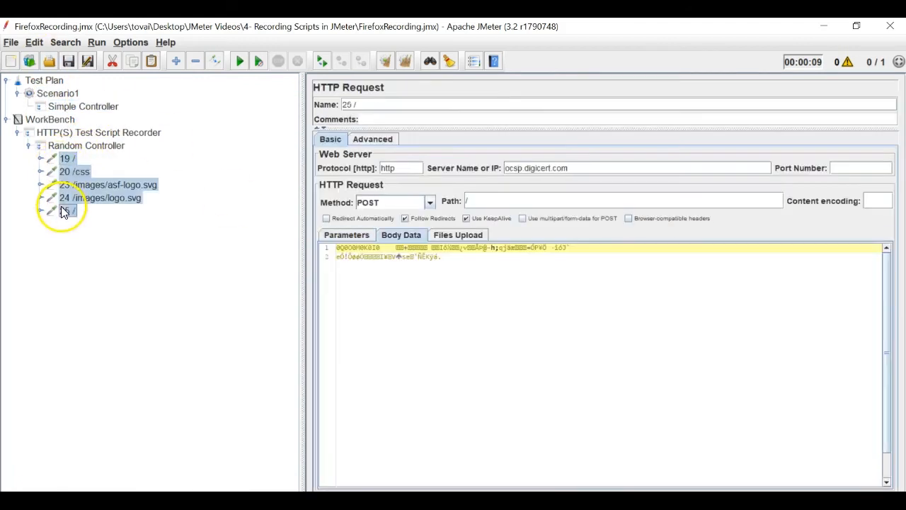
right_click(65, 181)
click(83, 236)
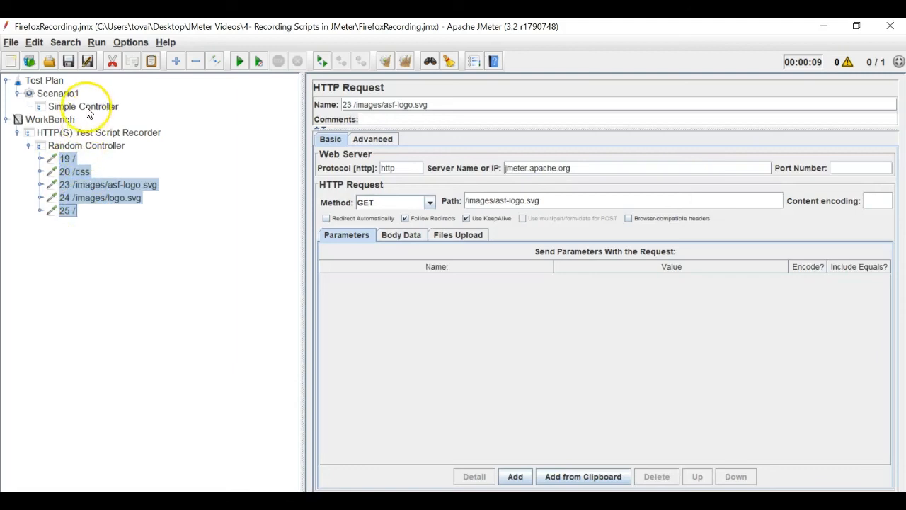
right_click(85, 107)
click(115, 225)
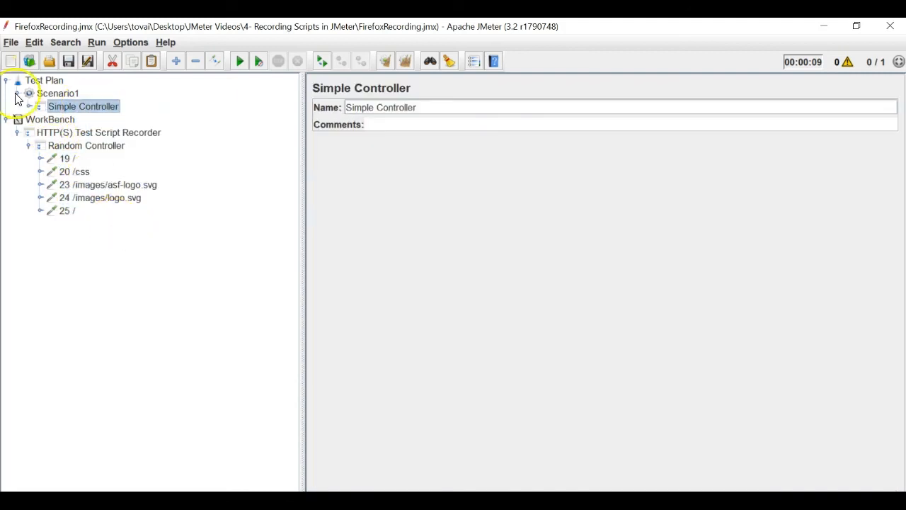
- Add a View Results Tree listener to Scenario1
click(39, 92)
right_click(38, 92)
mouse_move(136, 95)
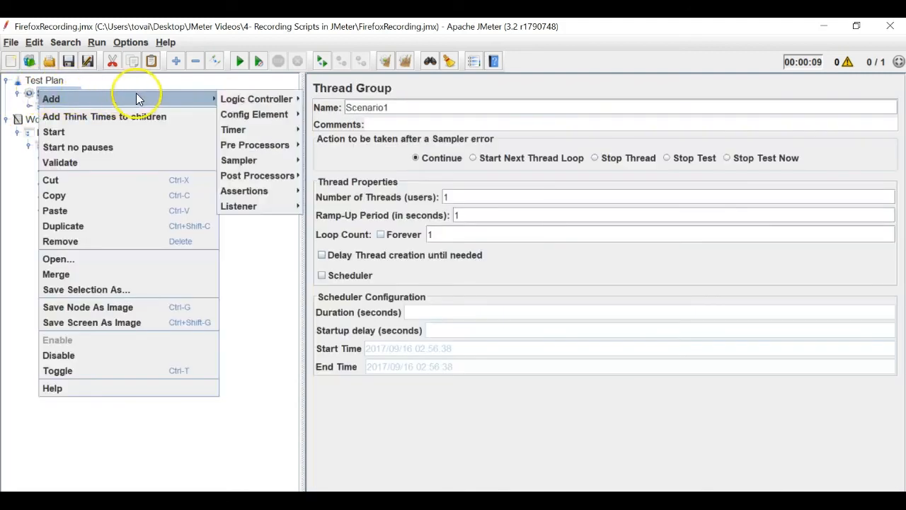
mouse_move(262, 203)
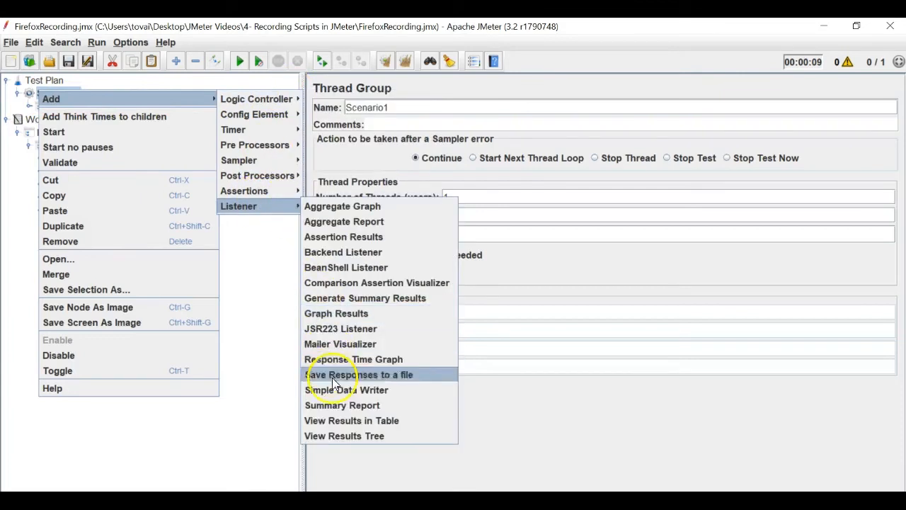
click(351, 436)
- Check the pasted samplers, then run the test and view results in View Results Tree
click(7, 132)
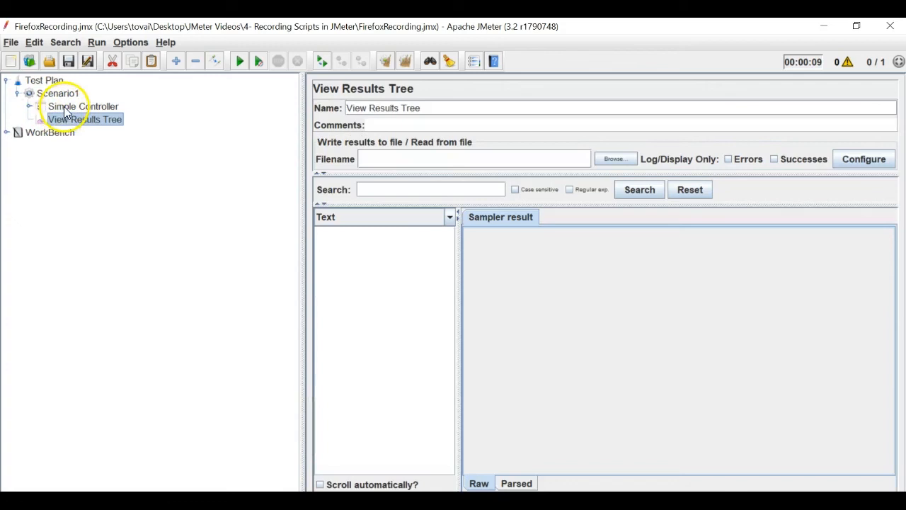
click(18, 81)
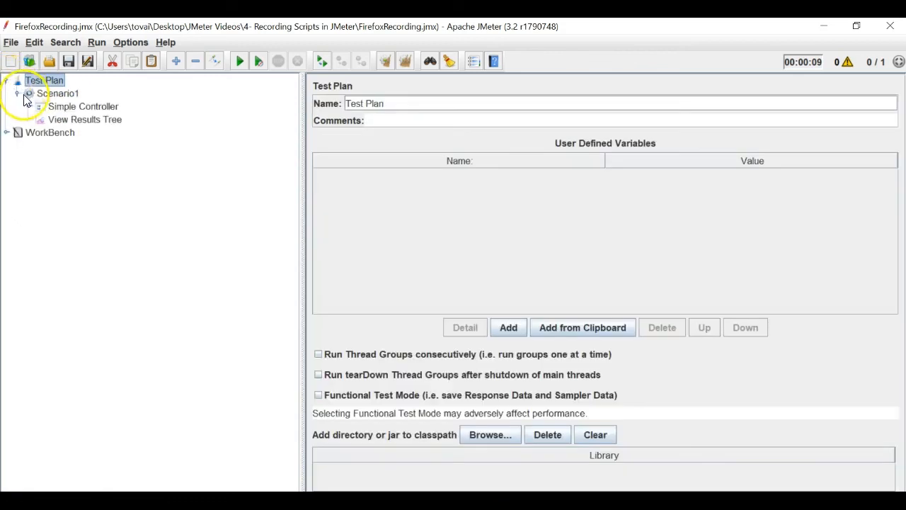
click(17, 94)
click(17, 93)
click(30, 93)
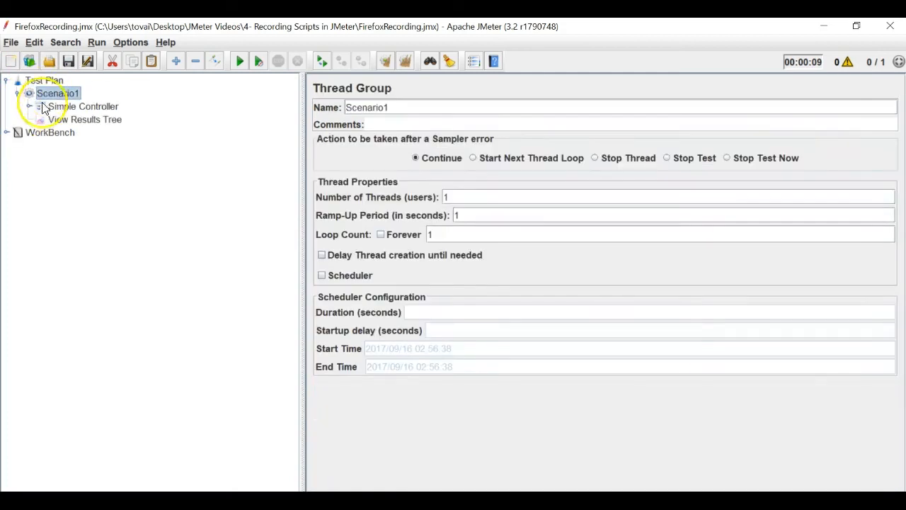
click(36, 106)
click(29, 107)
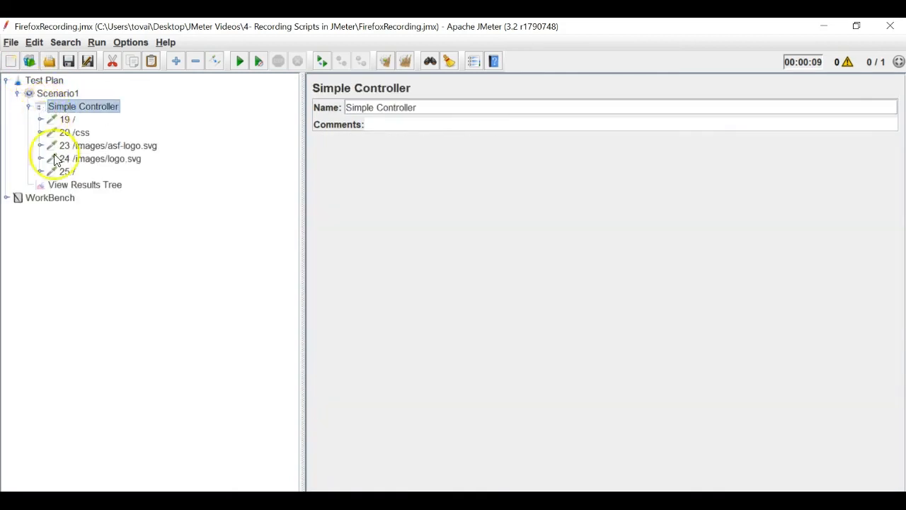
click(29, 107)
click(67, 122)
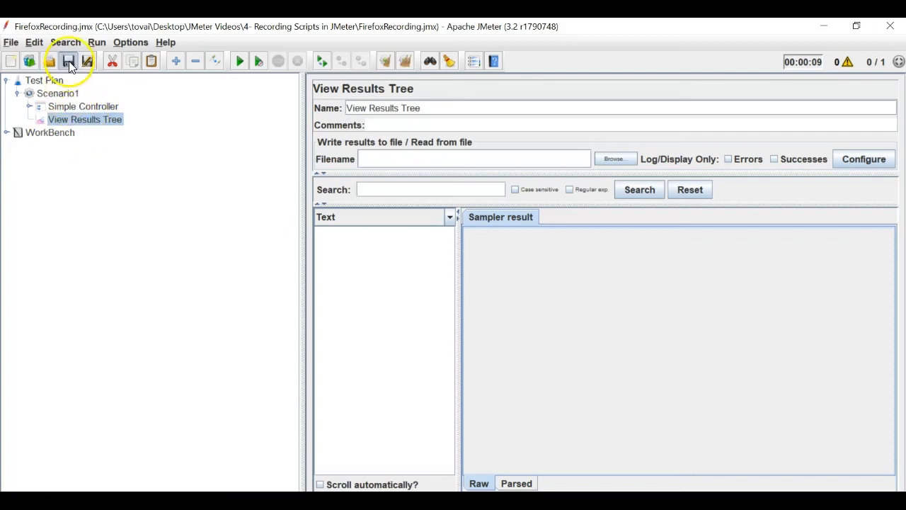
click(240, 61)
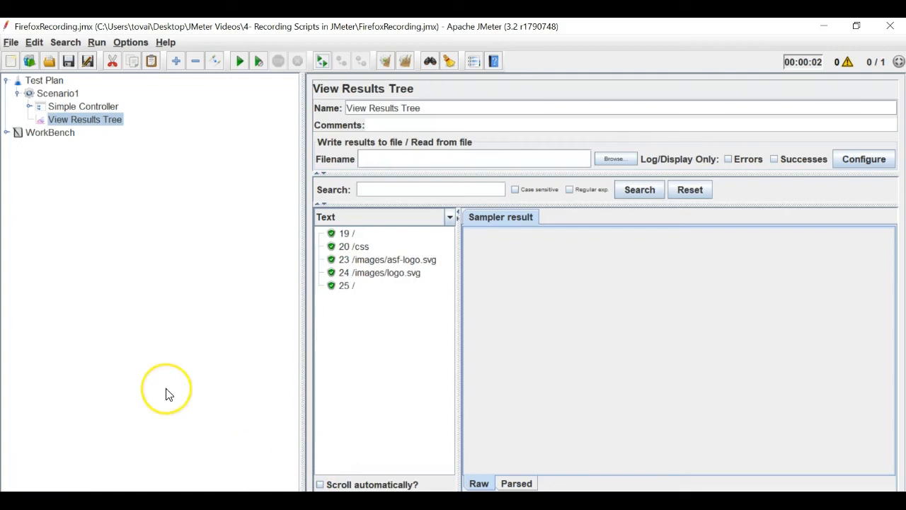
click(7, 132)
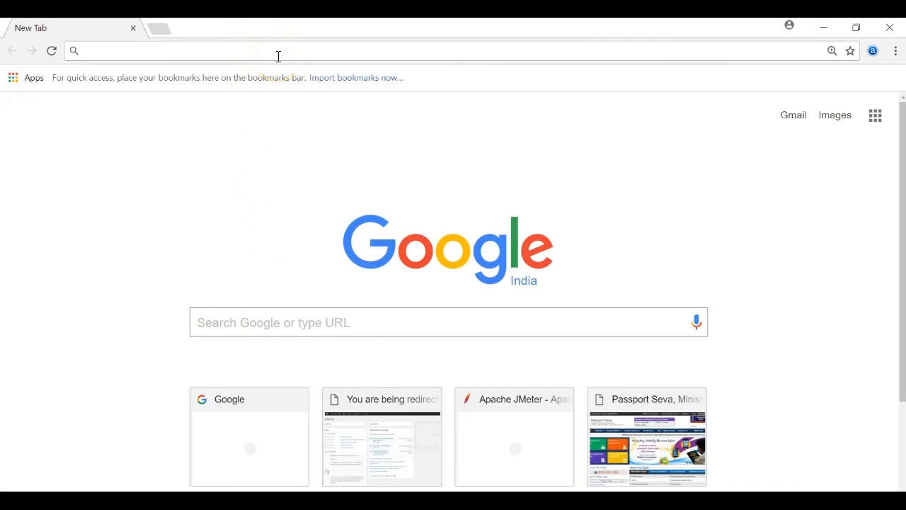
- Search for 'blazemeter plugin' and open its Chrome Web Store listing
text(bla)
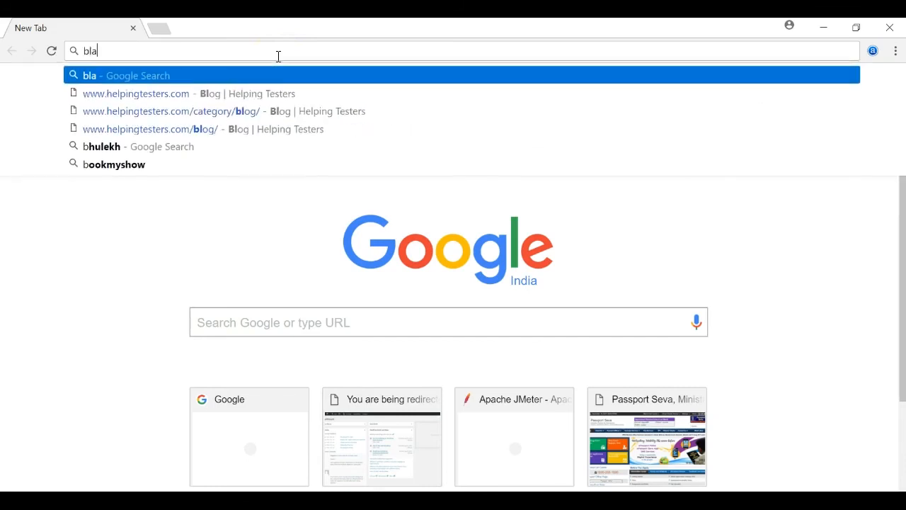
text(zemeter)
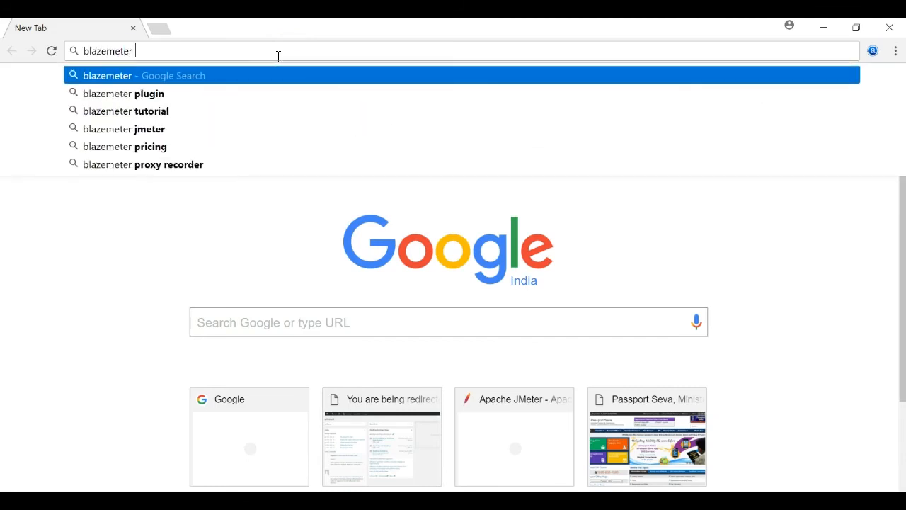
key(Down)
key(Return)
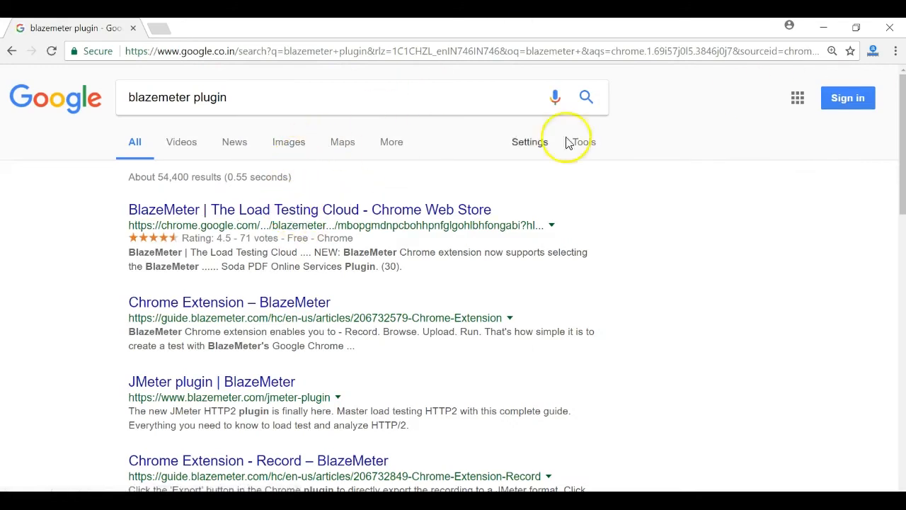
click(407, 212)
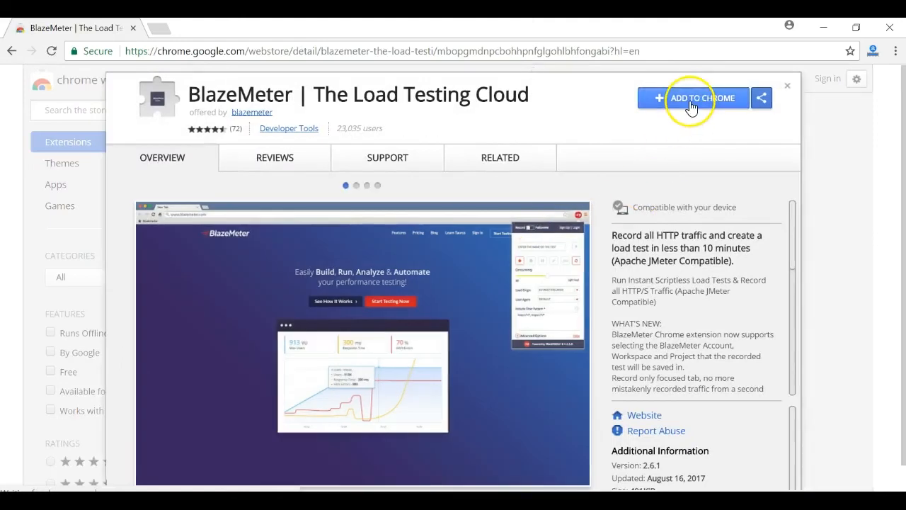
- Add the BlazeMeter extension to Chrome and open its recorder popup from the toolbar
click(693, 104)
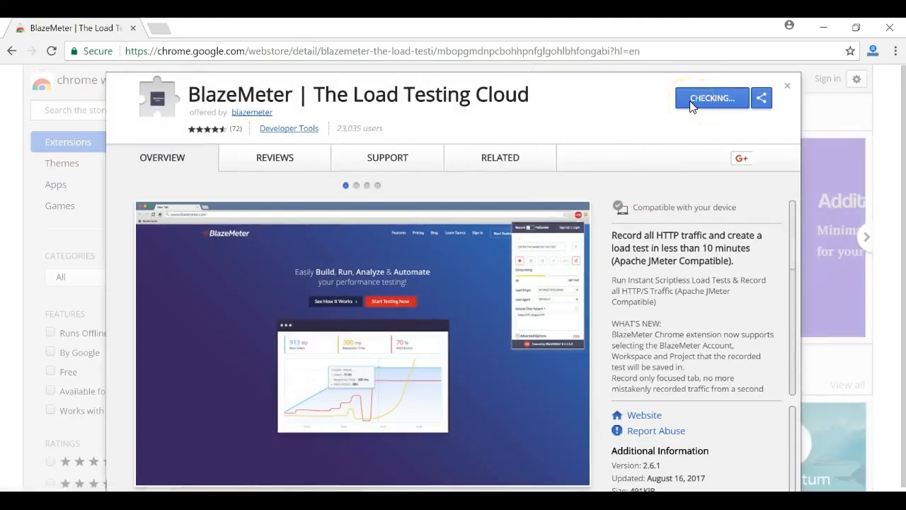
click(467, 207)
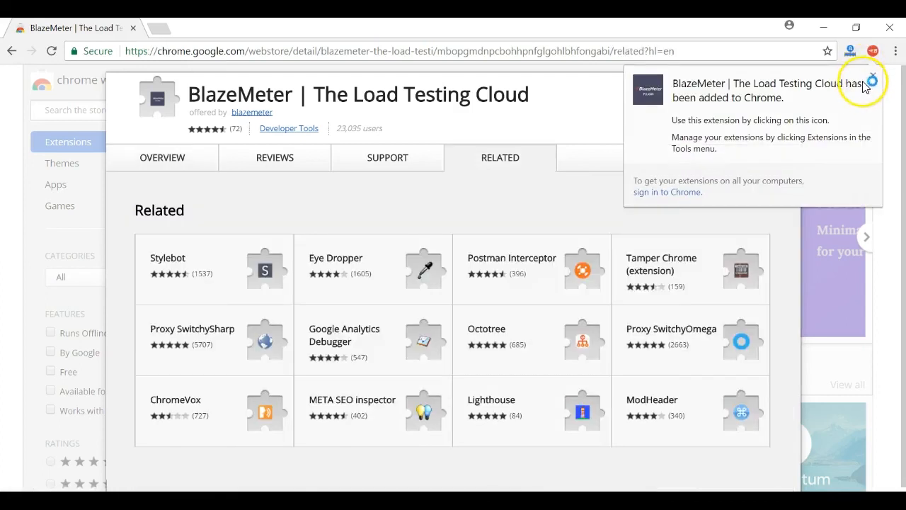
click(874, 76)
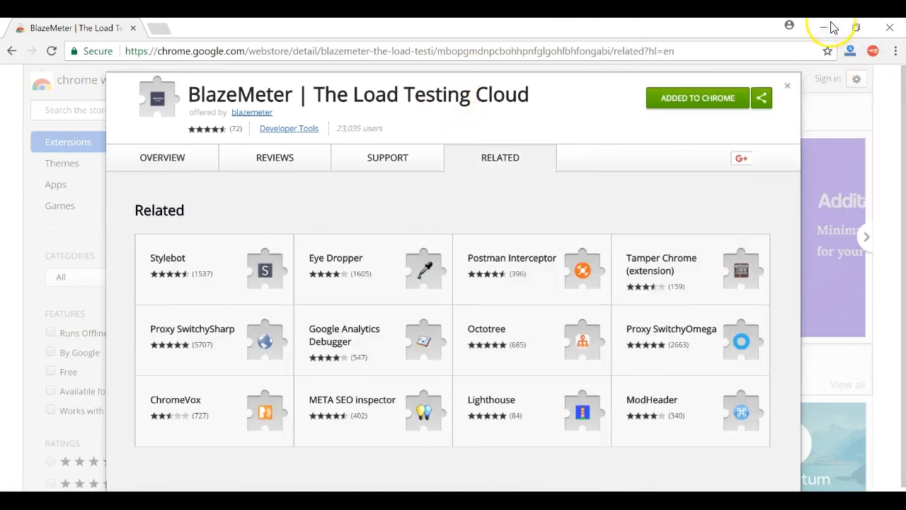
click(876, 53)
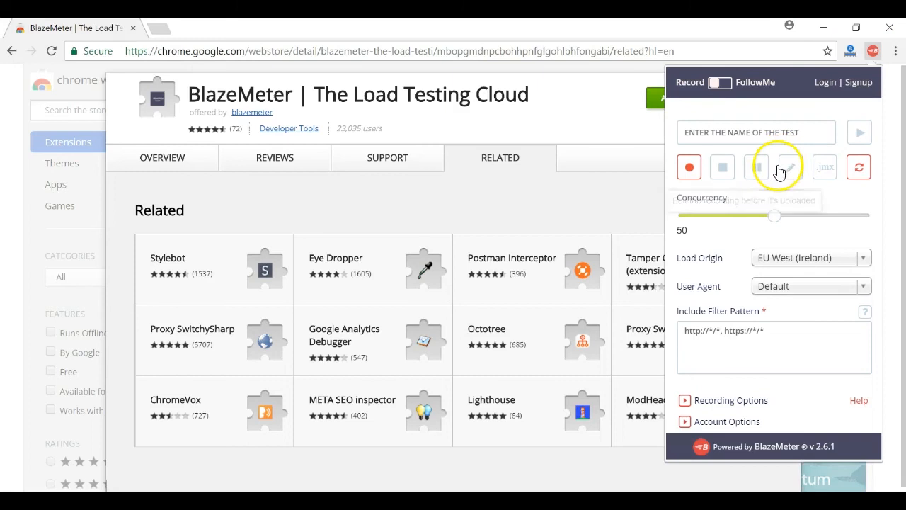
- Open the BlazeMeter sign-in page from the popup, toggling between Sign Up and Sign In
click(826, 83)
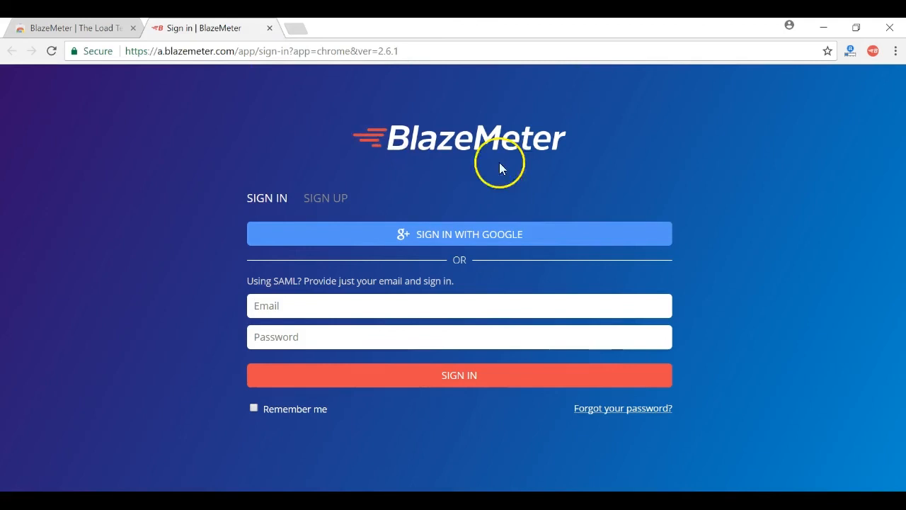
click(322, 198)
click(318, 283)
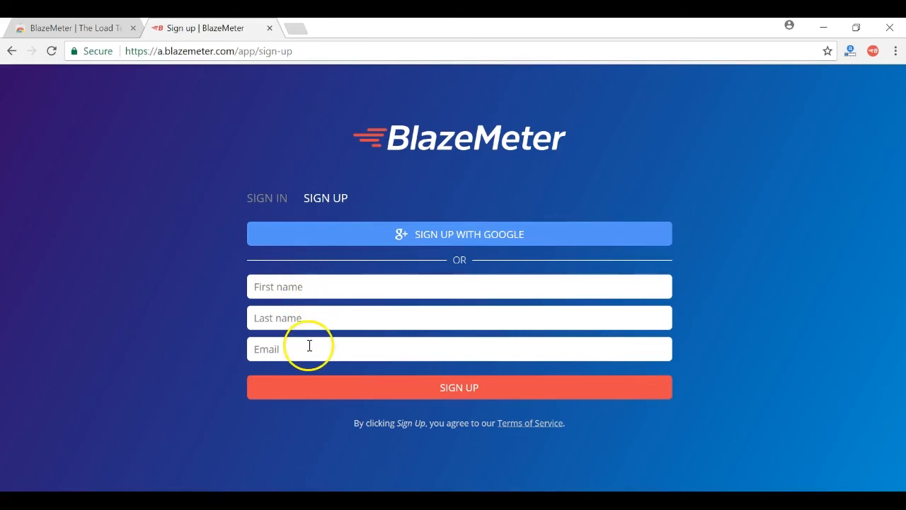
click(267, 200)
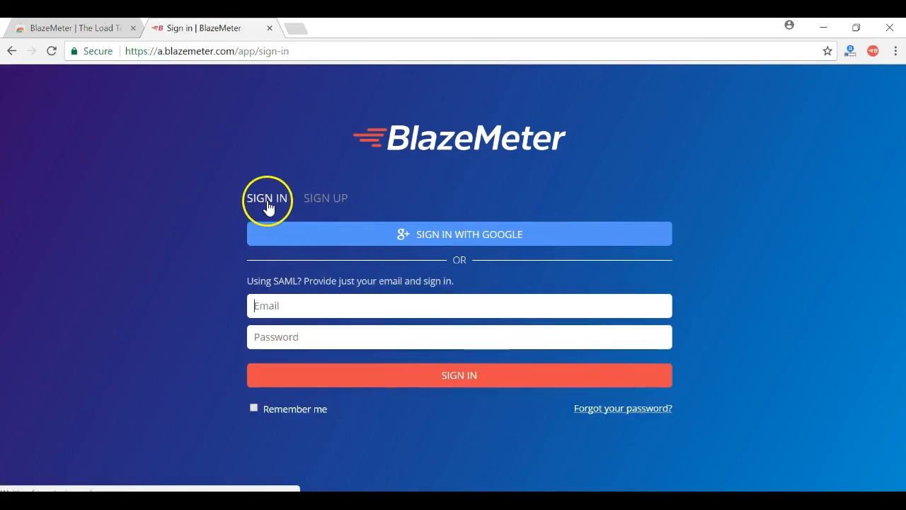
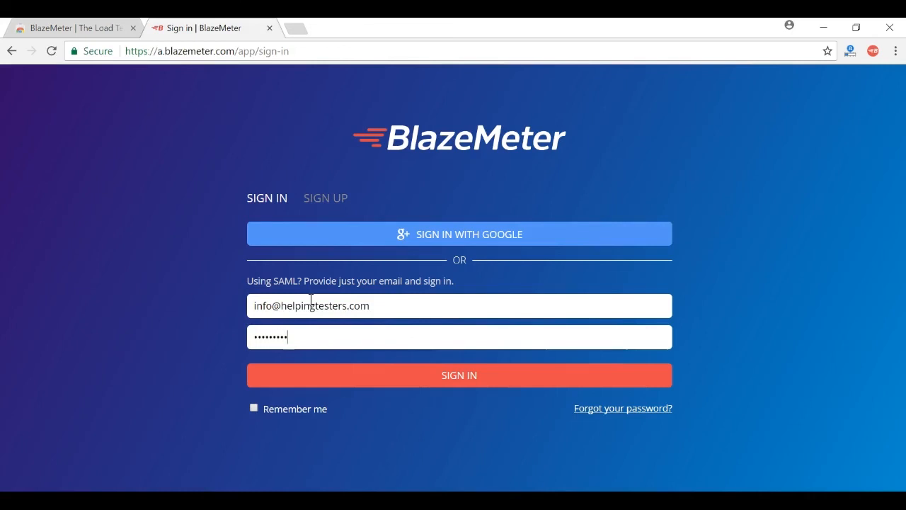
- Enter the account email and password and sign in, getting an email/password mismatch error
click(352, 375)
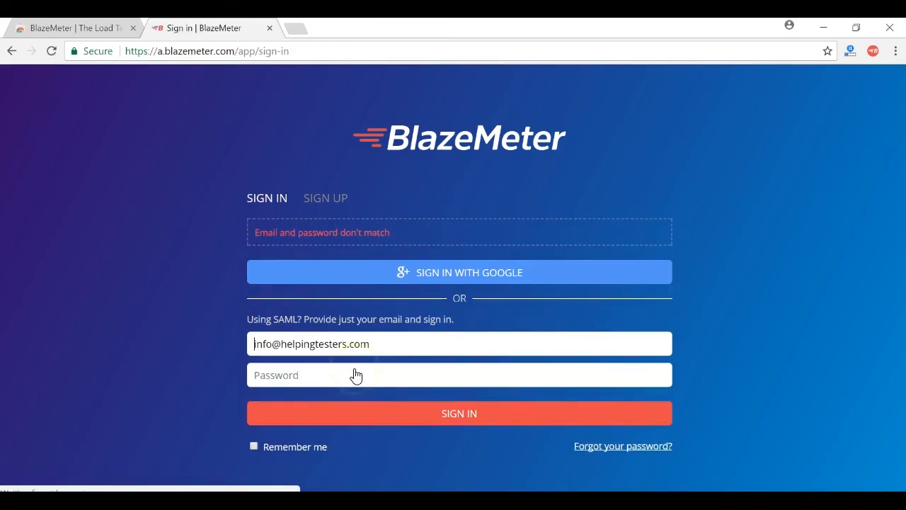
click(331, 368)
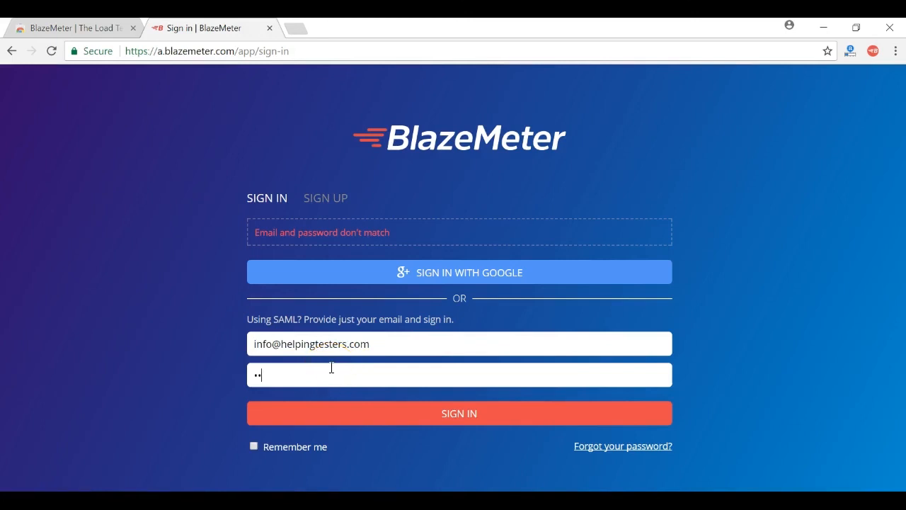
key(Return)
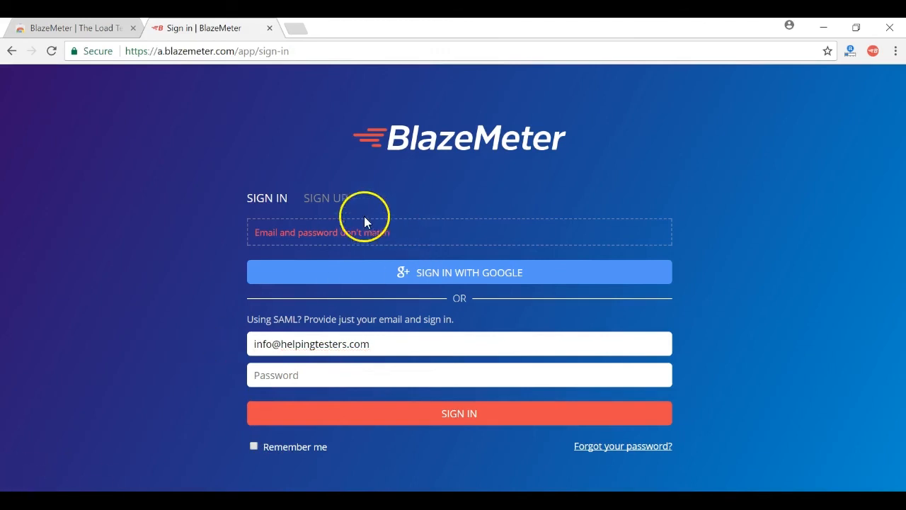
- Browse the sign-up form fields, then return to the extension's Web Store page
click(342, 202)
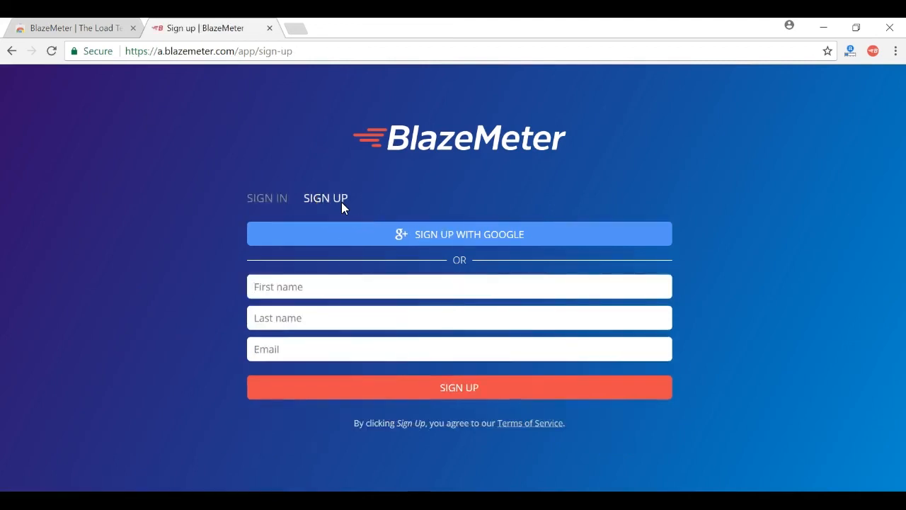
click(300, 314)
click(283, 346)
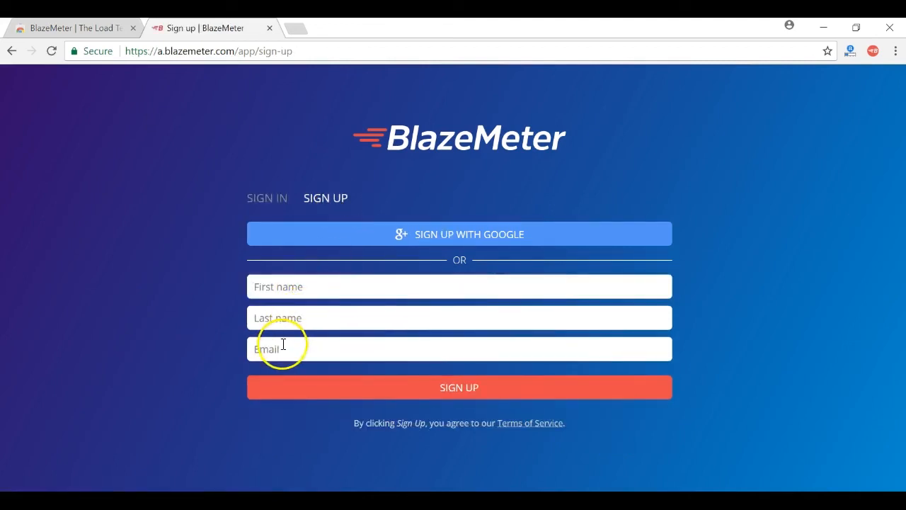
click(397, 366)
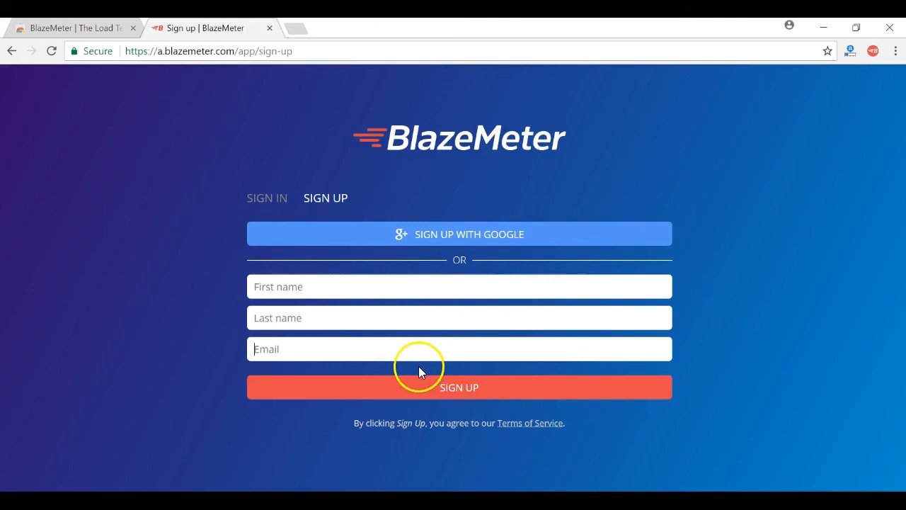
click(106, 25)
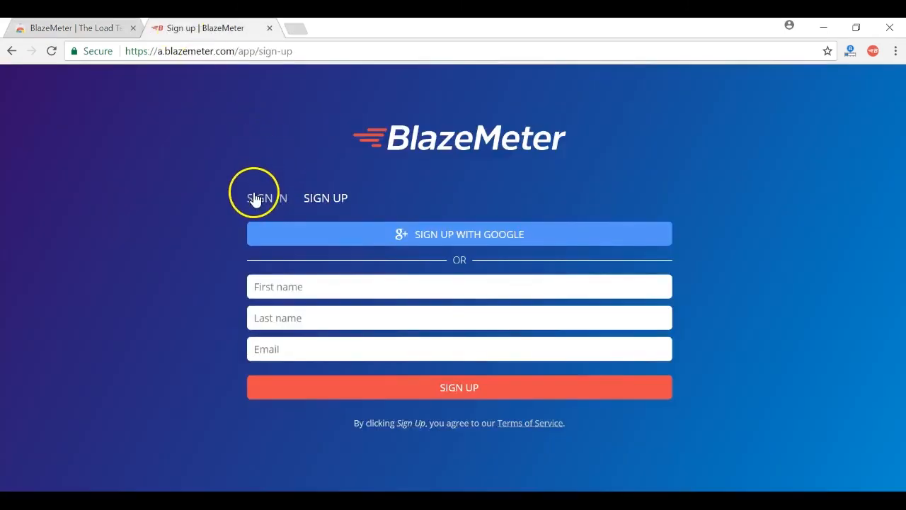
- Sign in with the saved account email and password, with Remember me ticked
click(255, 198)
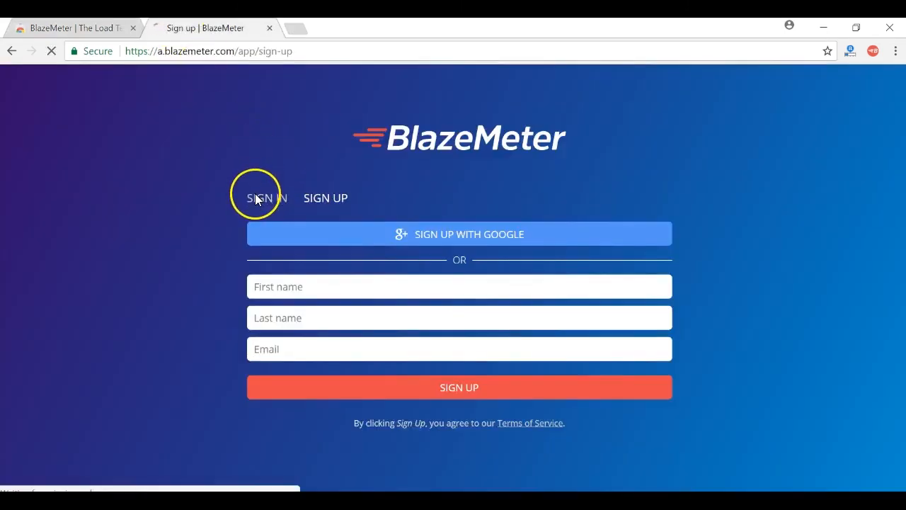
click(287, 307)
click(283, 327)
click(344, 339)
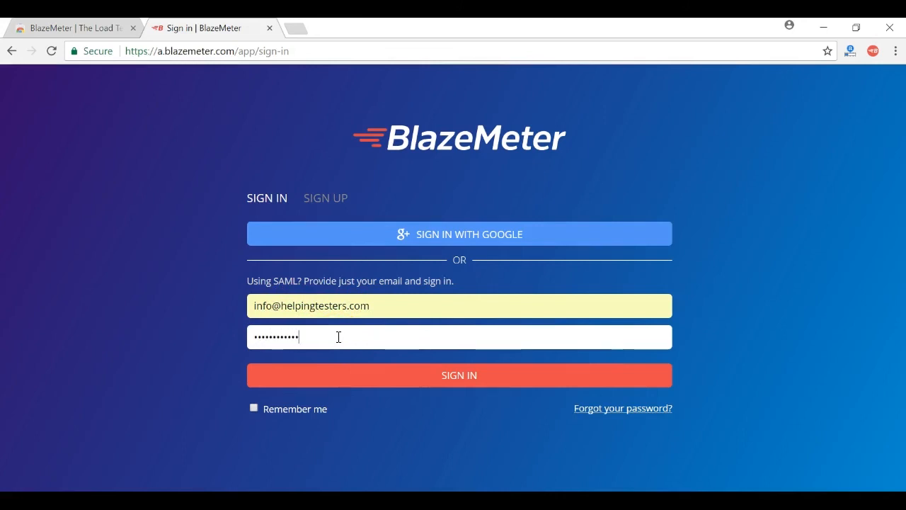
click(272, 410)
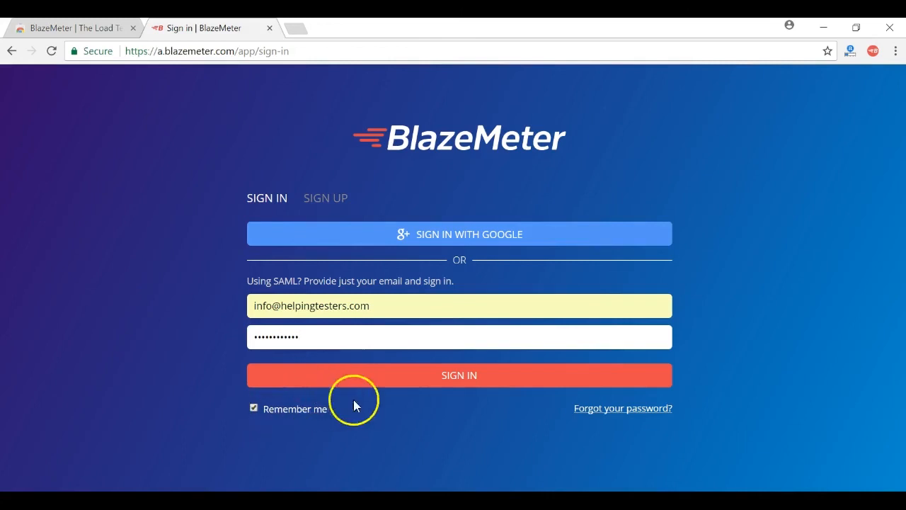
click(393, 380)
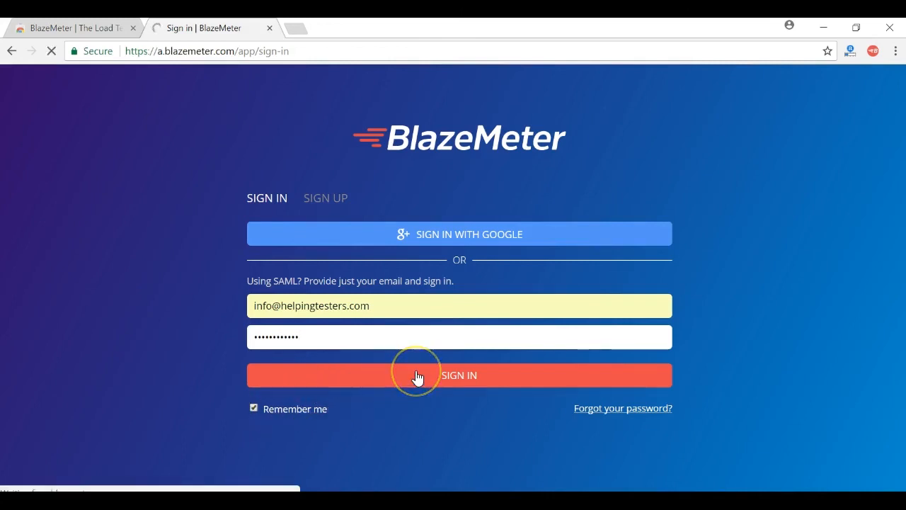
click(418, 376)
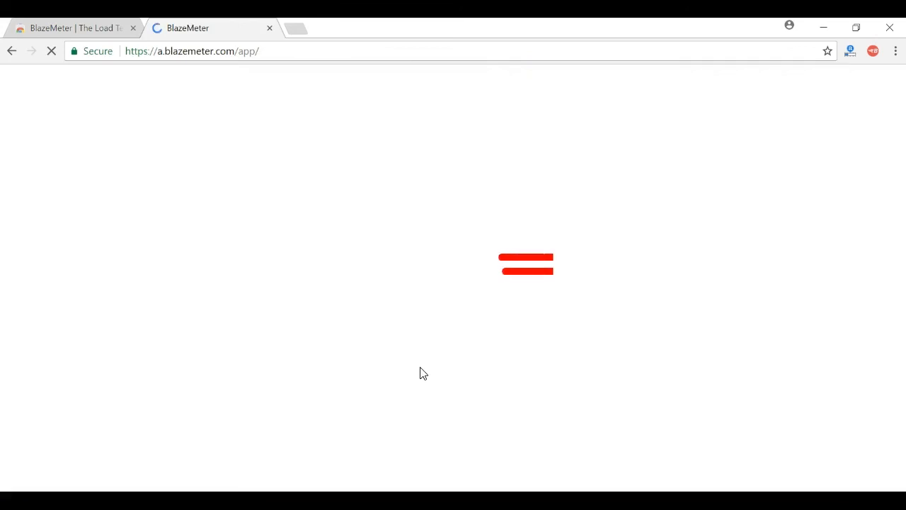
- Save the account password in Chrome, check the extension's signed-in account, and leave only a fresh blank tab
click(133, 29)
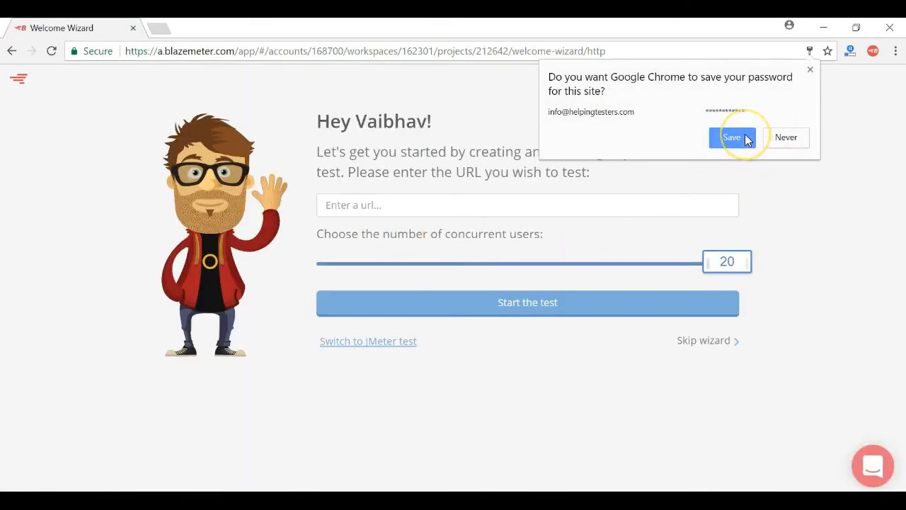
click(747, 138)
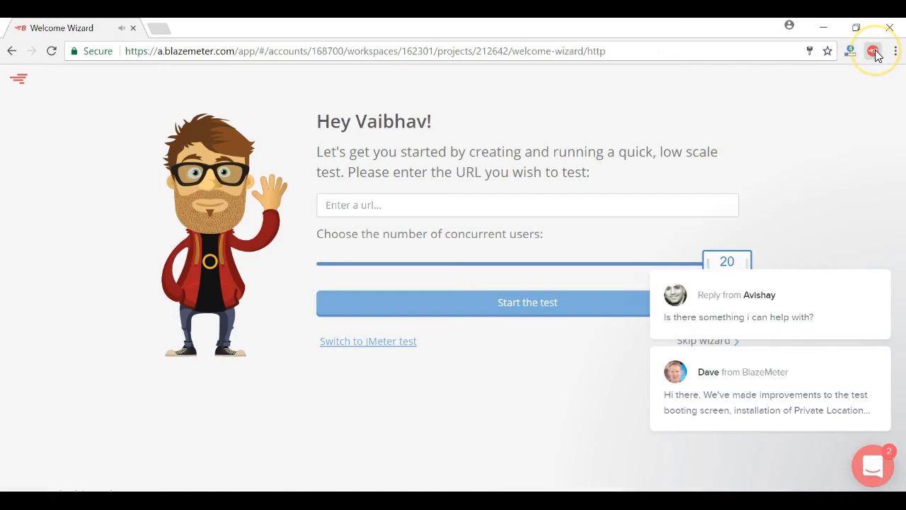
click(874, 52)
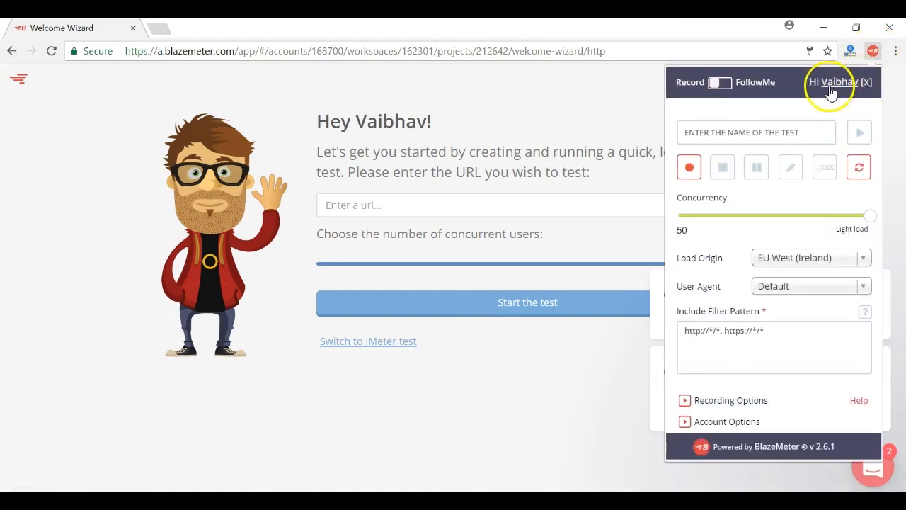
click(159, 29)
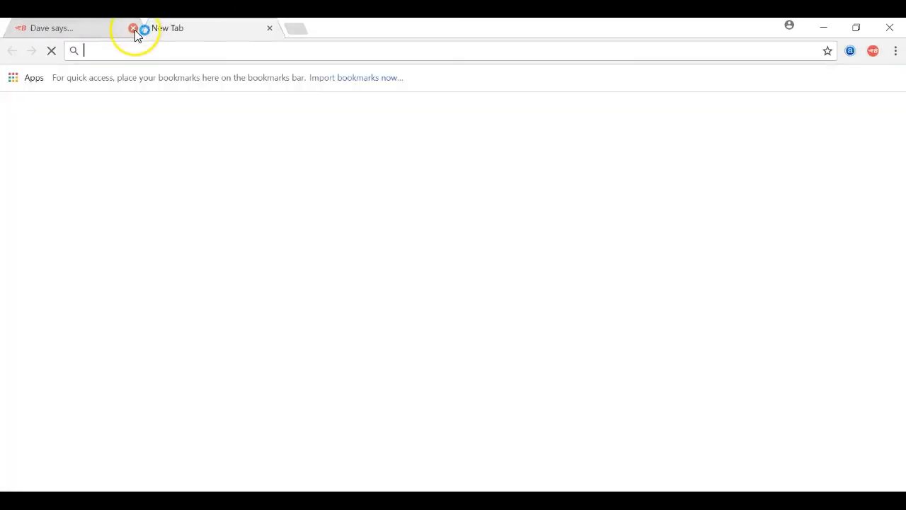
click(134, 29)
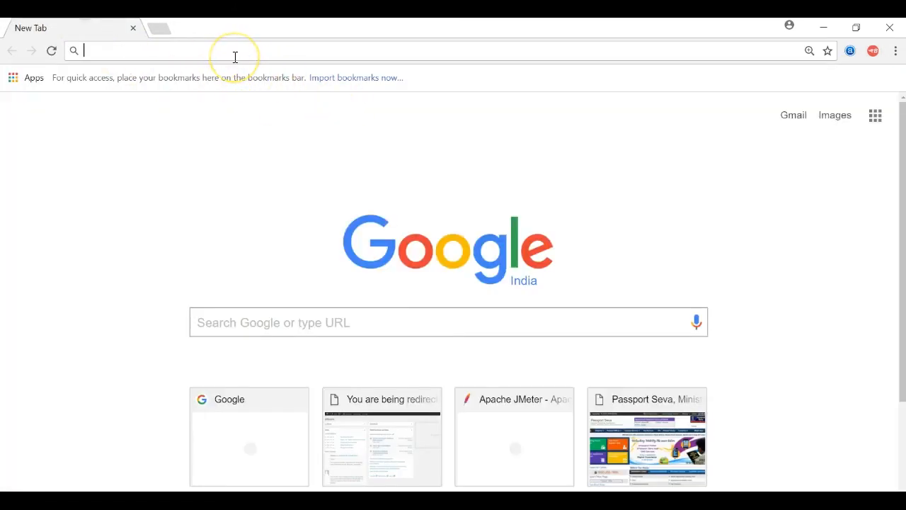
- Enter the passportindia.gov.in address, name the BlazeMeter test PASSPORT SCENARIO, and start recording
text(pa)
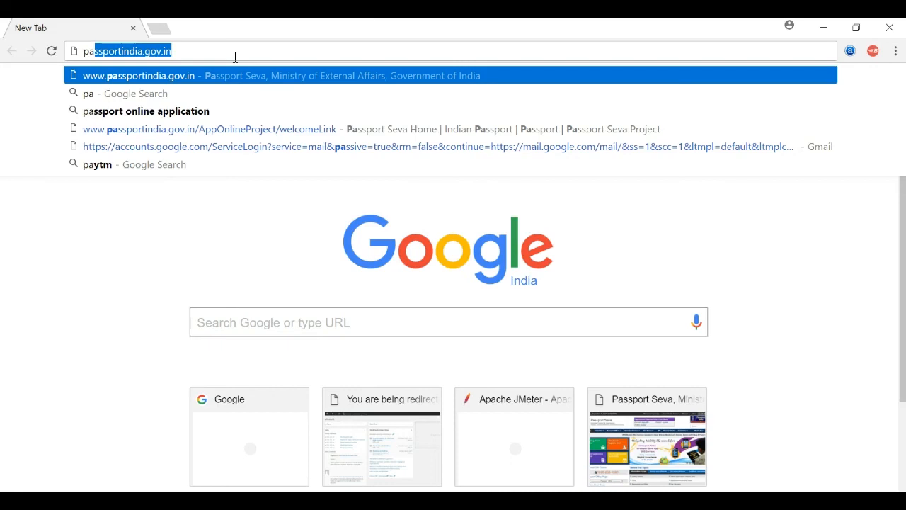
click(238, 55)
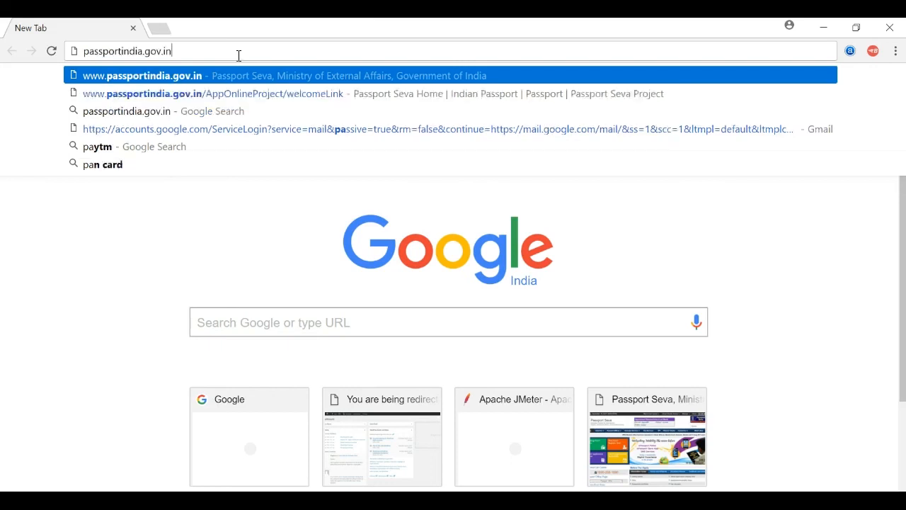
click(875, 51)
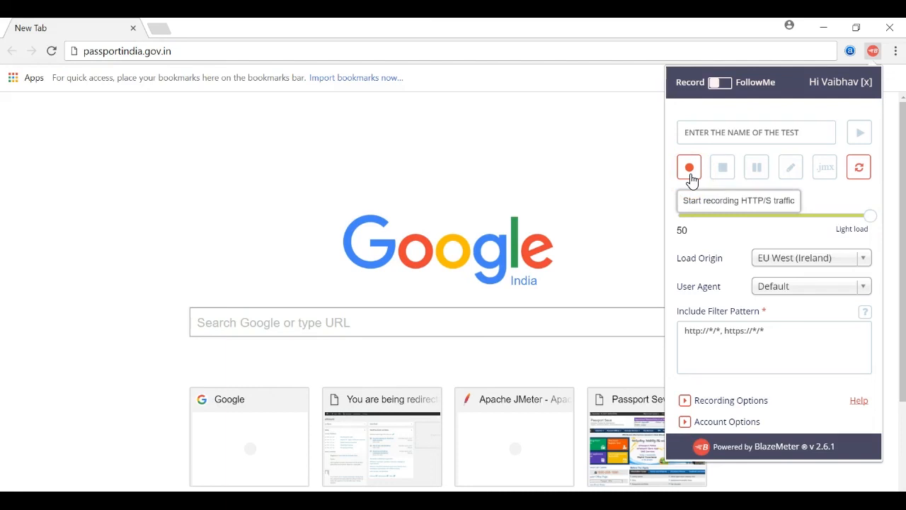
click(708, 137)
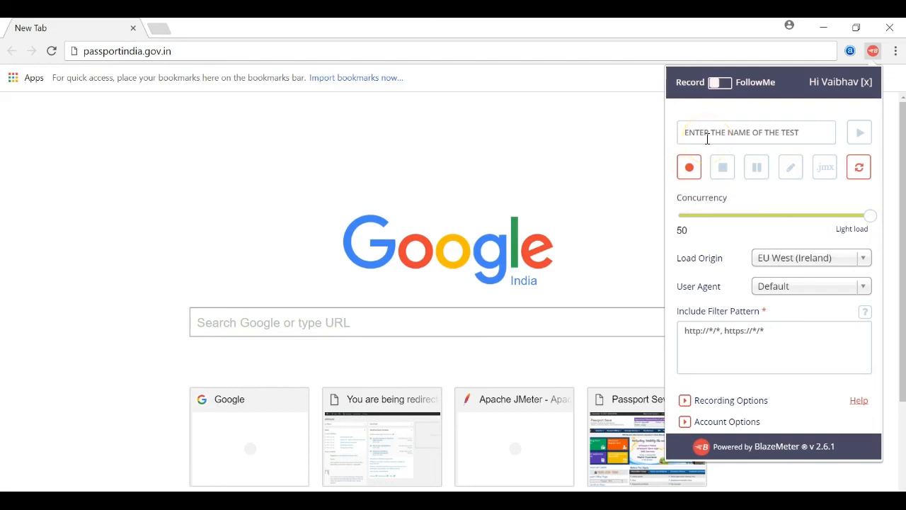
text(PASSPORT SCENARIO)
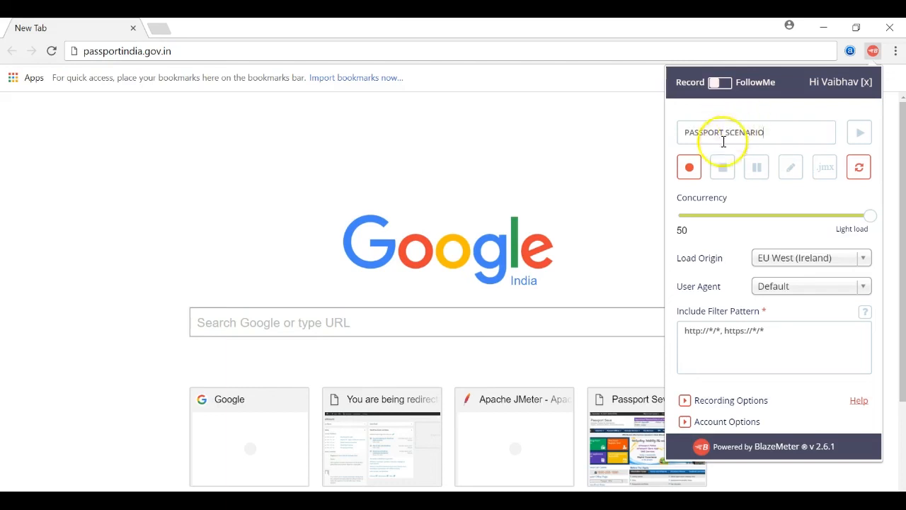
click(689, 167)
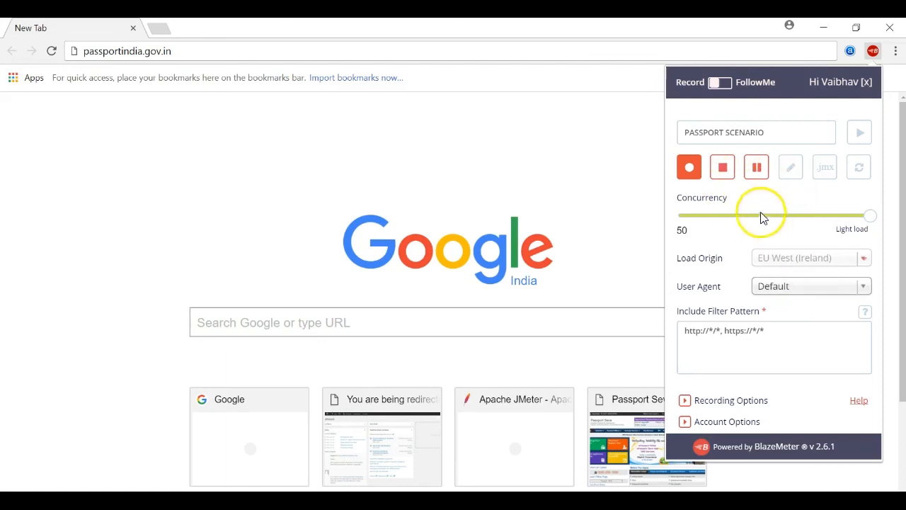
- Load the Passport Seva home page, then stop the PASSPORT SCENARIO recording
click(178, 49)
key(Return)
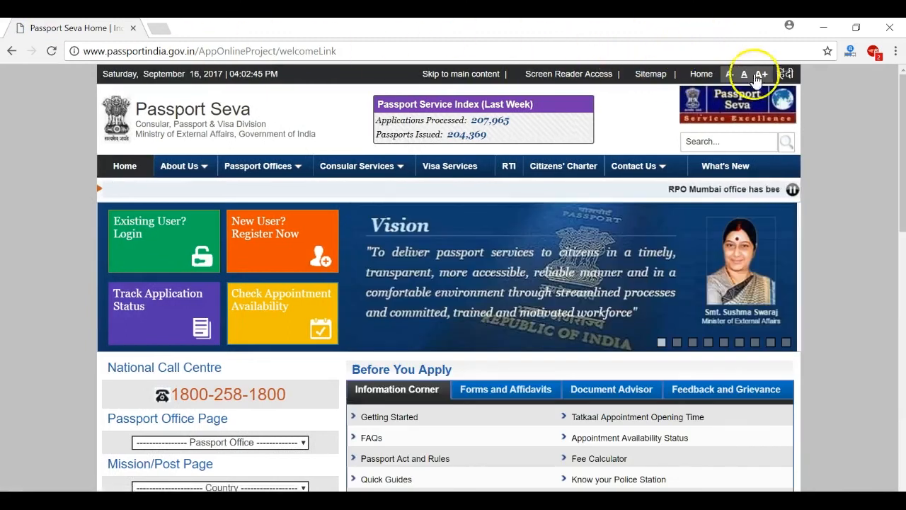
click(874, 52)
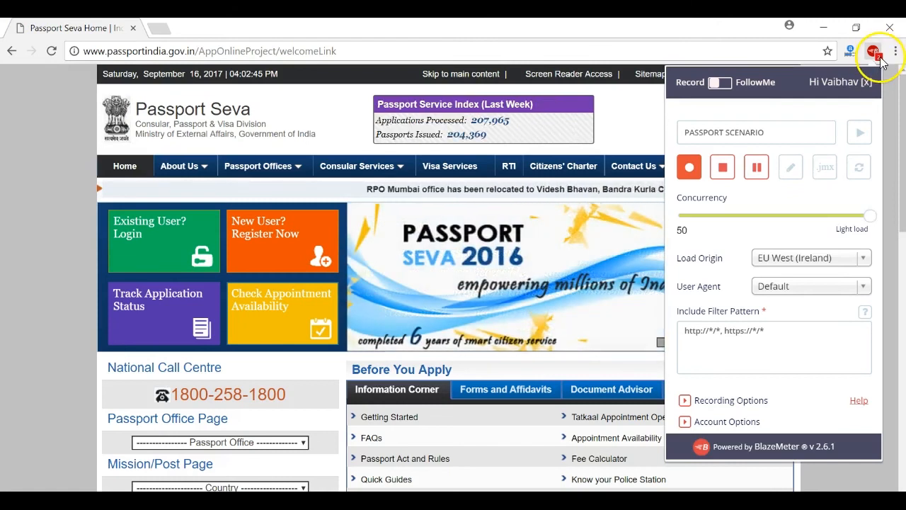
click(723, 168)
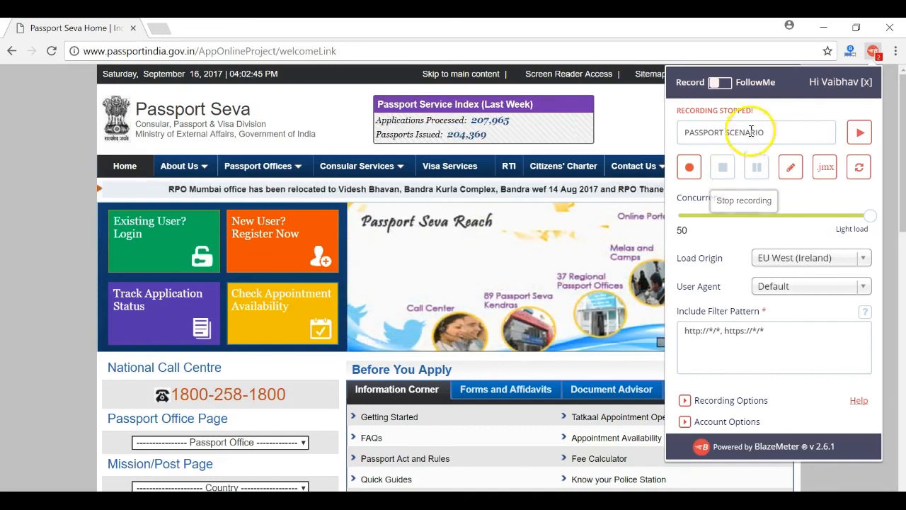
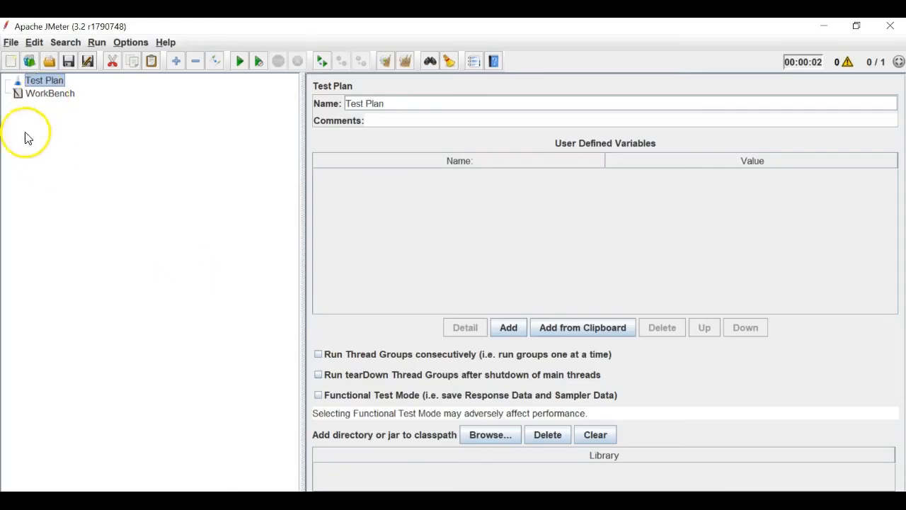
- Check WorkBench and Test Plan in JMeter, then bring up Chrome's BlazeMeter recorder
click(44, 96)
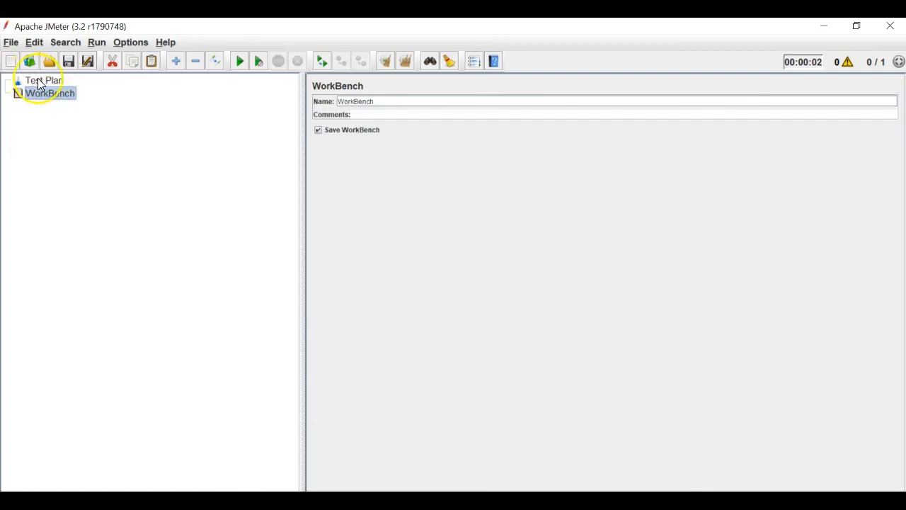
click(40, 83)
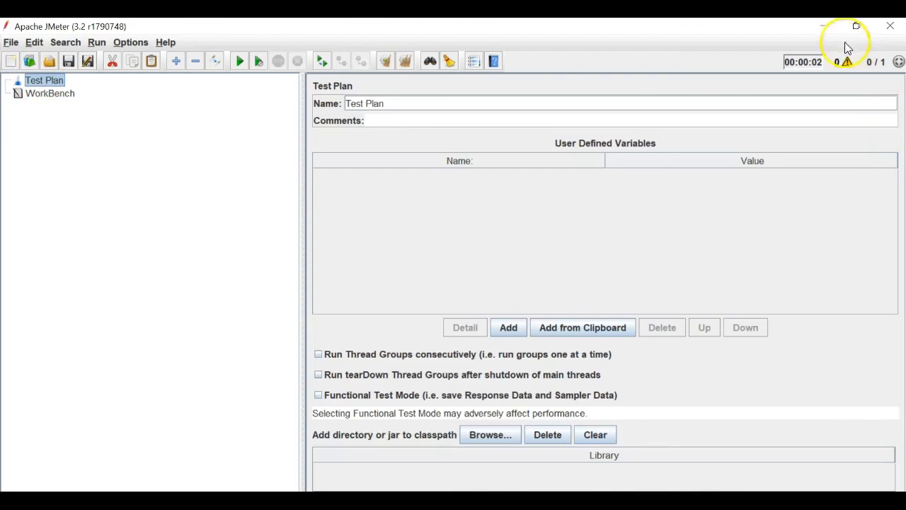
click(832, 29)
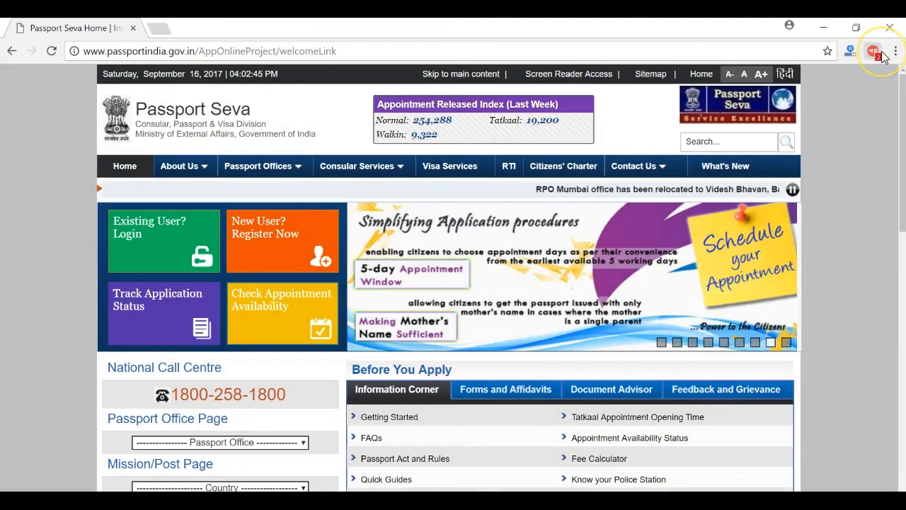
click(878, 54)
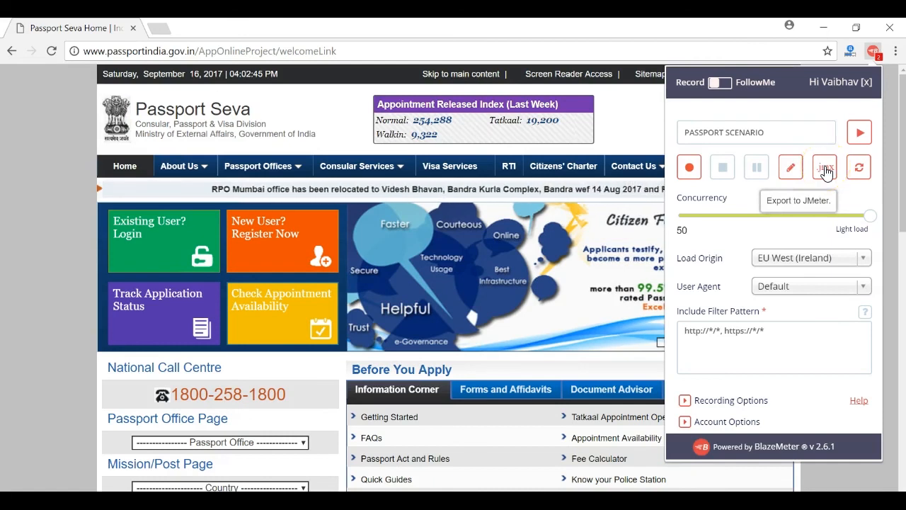
- Download the recording as Passport-Scenario.jmx and reveal it in the Downloads folder
click(825, 170)
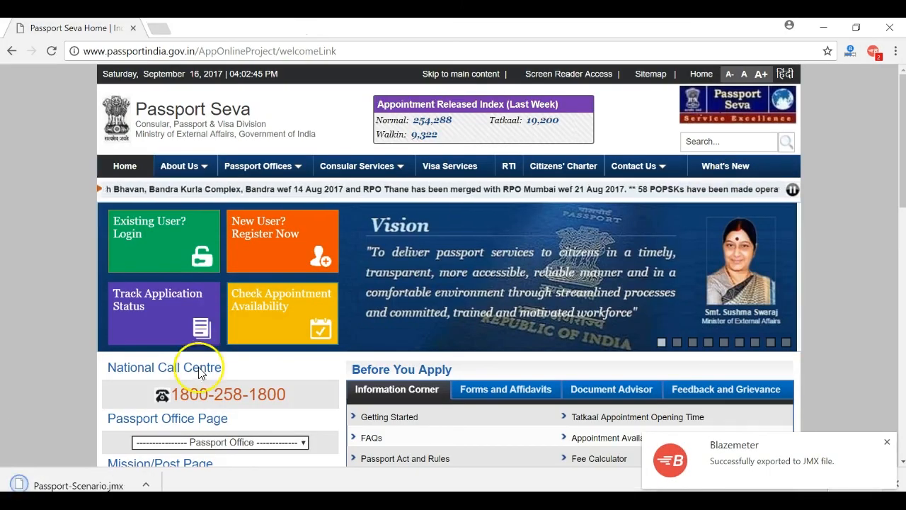
click(147, 485)
click(161, 432)
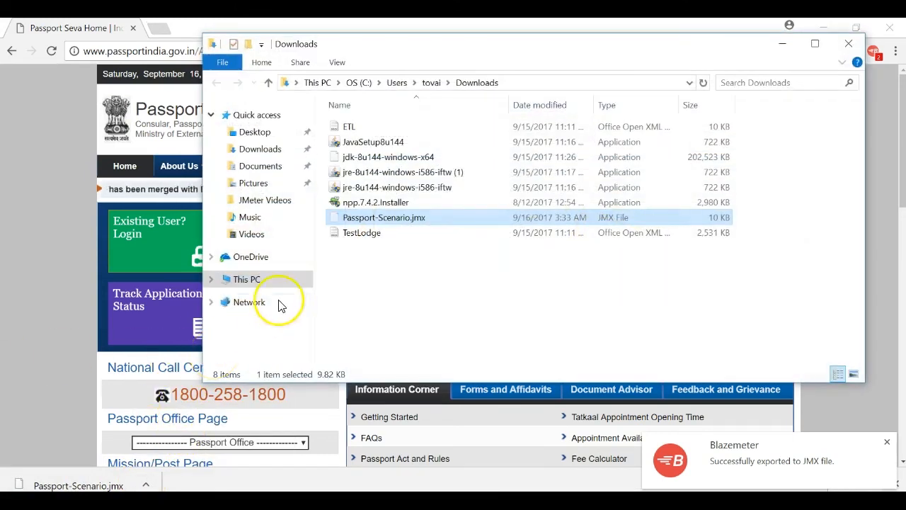
- Paste Passport-Scenario.jmx into Desktop > JMeter Videos > 4- Recording Scripts in JMeter, then close Explorer
click(256, 132)
double_click(440, 174)
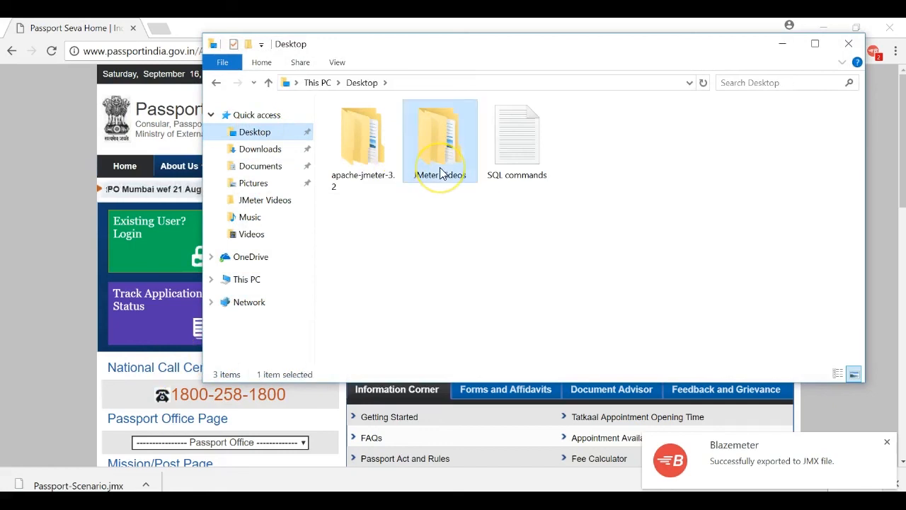
click(366, 162)
double_click(366, 163)
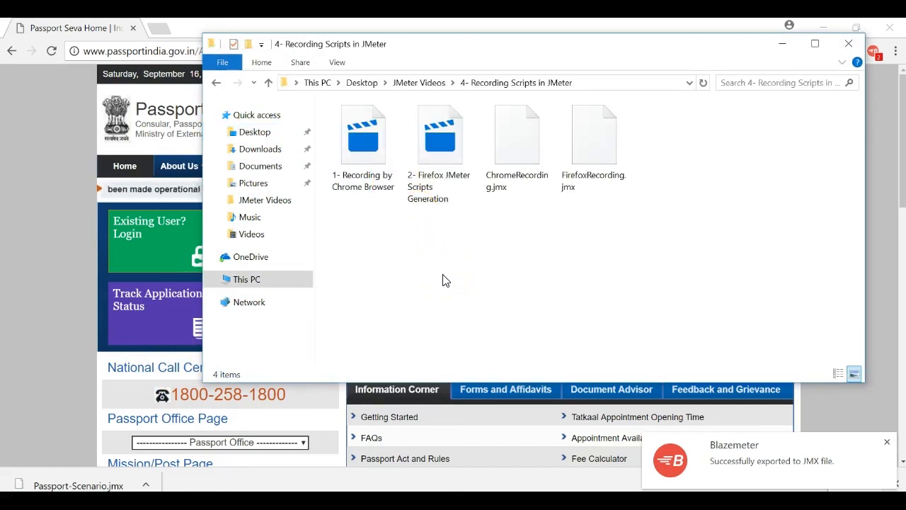
key(ctrl+v)
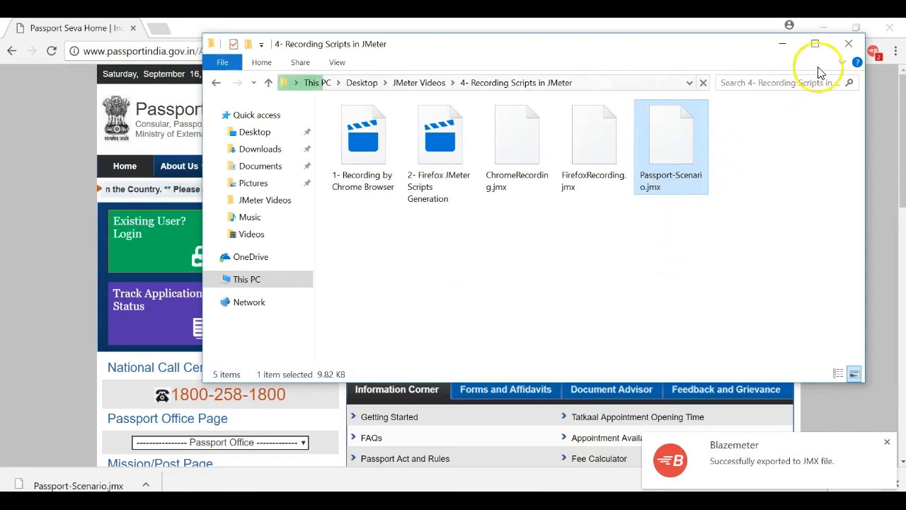
click(849, 43)
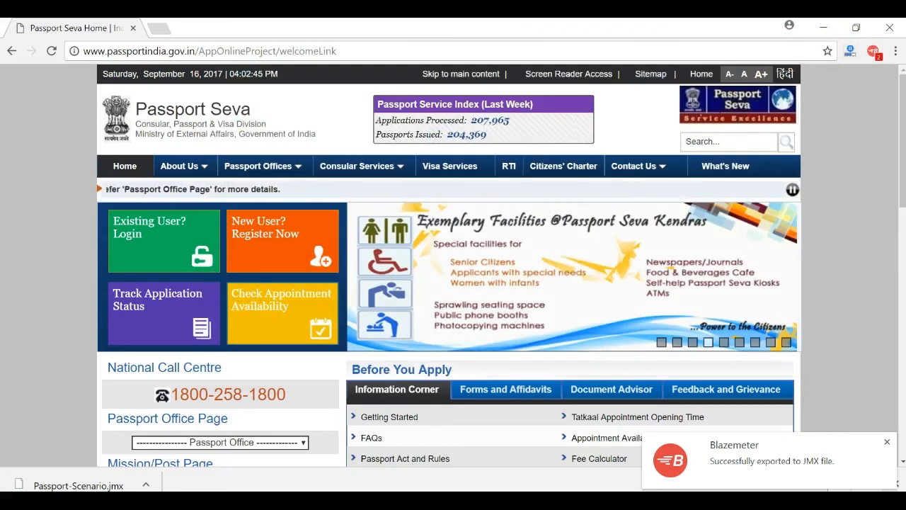
- Open Passport-Scenario.jmx in JMeter
key(alt+Tab)
click(11, 43)
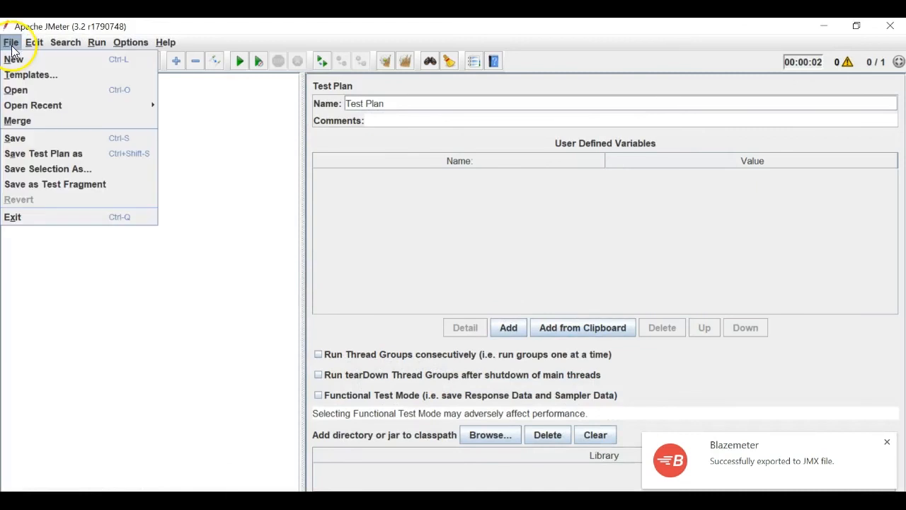
click(20, 90)
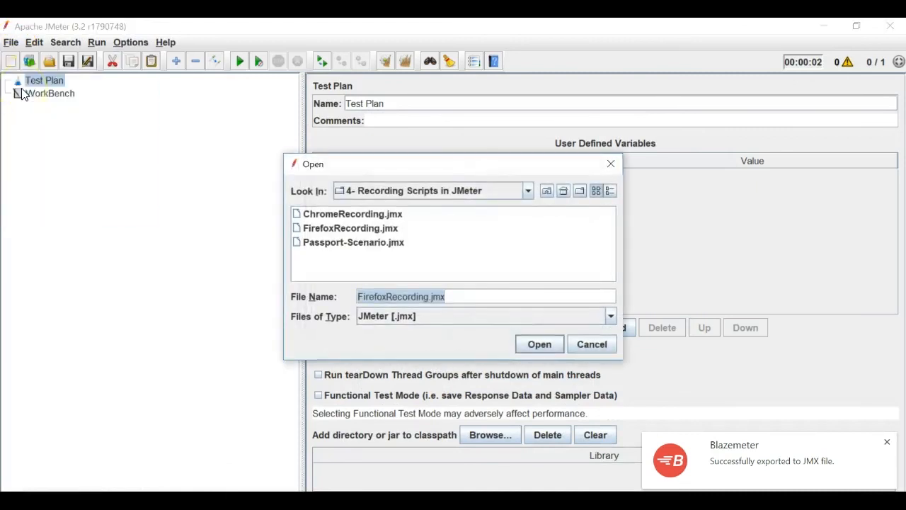
click(391, 244)
click(519, 347)
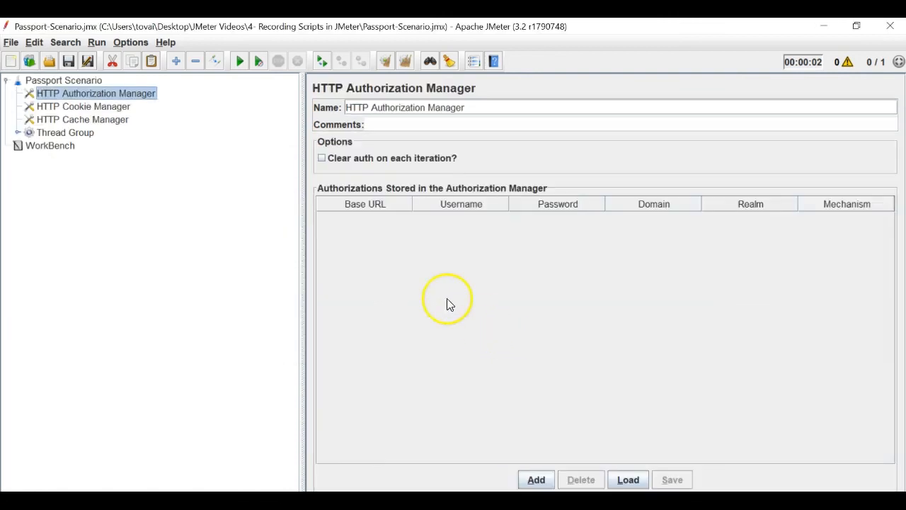
- Expand the Thread Group and inspect the passportindia.gov.in/ and welcomeLink HTTP requests
click(19, 135)
click(91, 152)
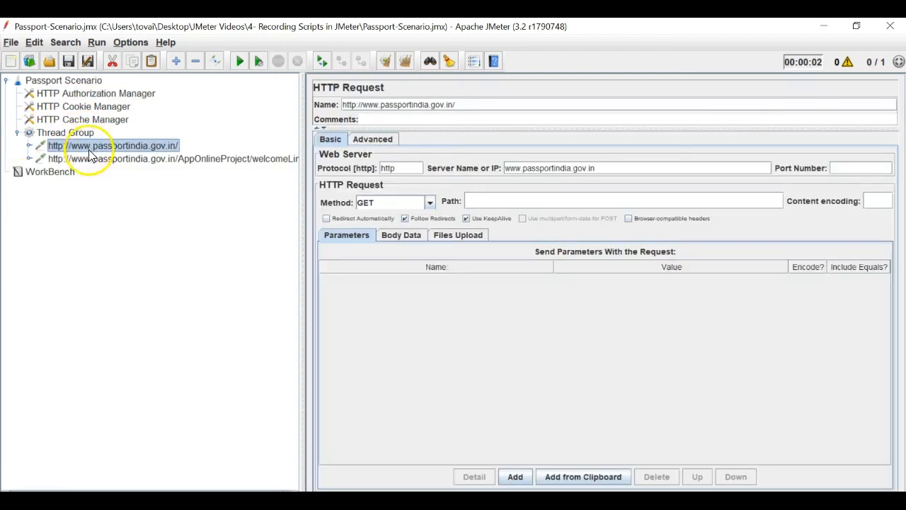
click(90, 161)
click(94, 145)
click(100, 162)
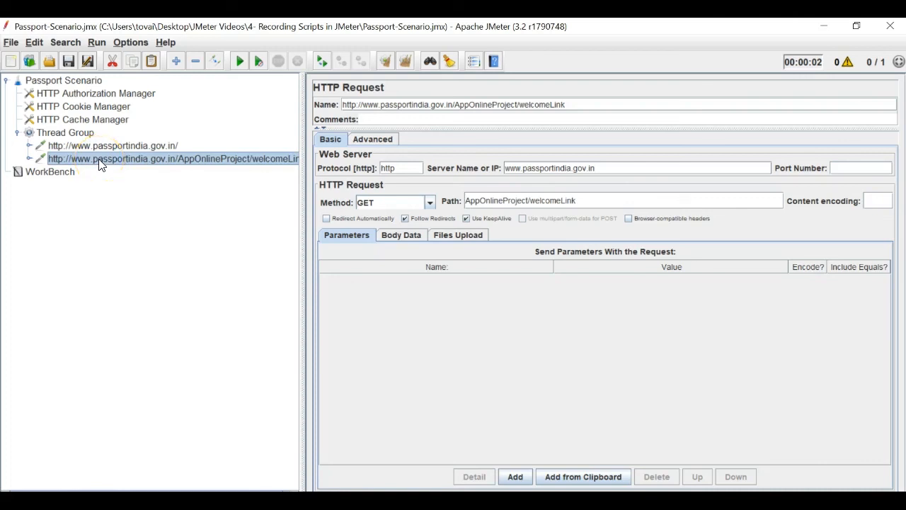
click(100, 150)
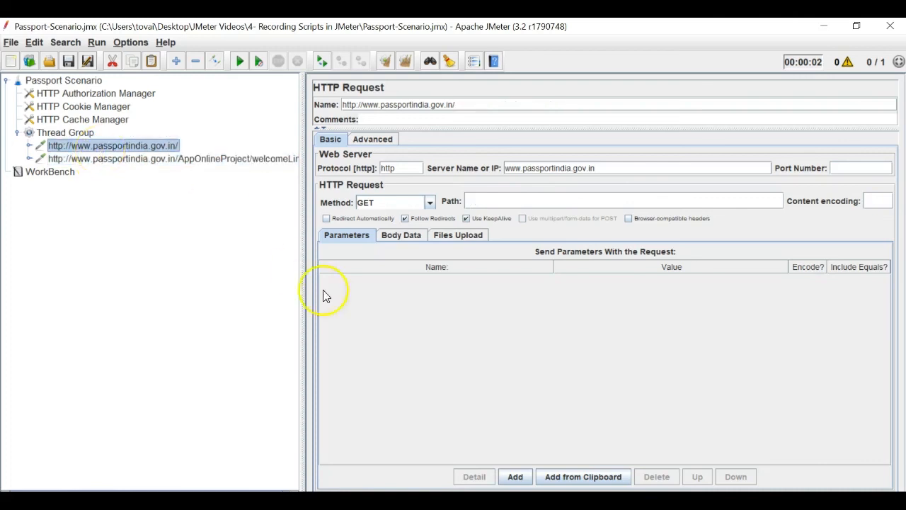
- Compare the Passport Seva page in Chrome with the recorded requests in JMeter
click(347, 501)
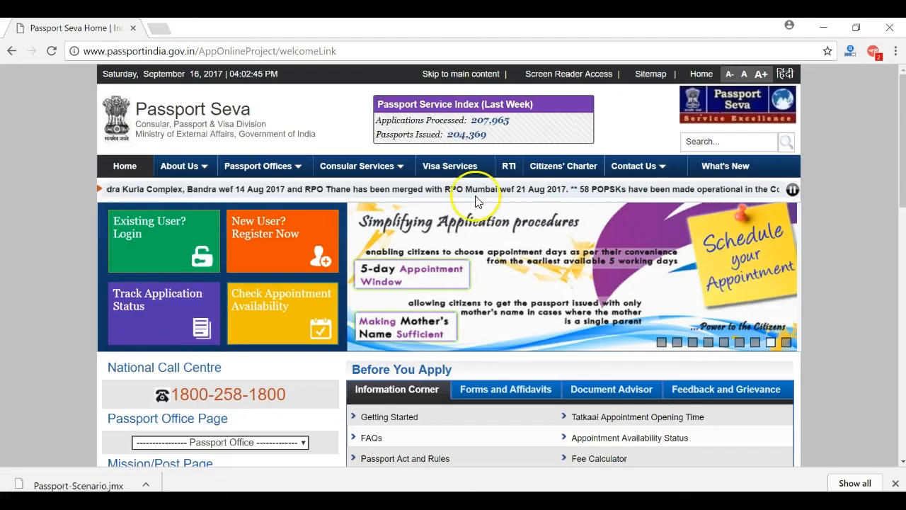
click(823, 27)
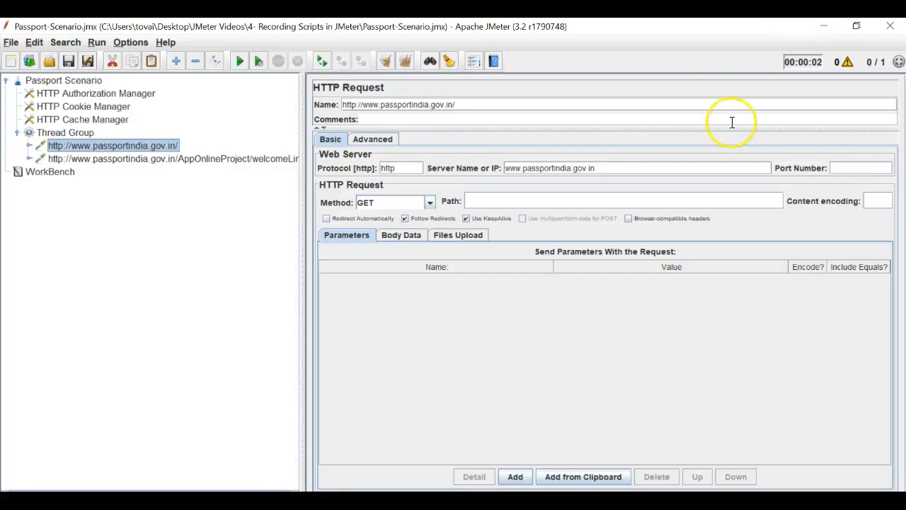
click(347, 501)
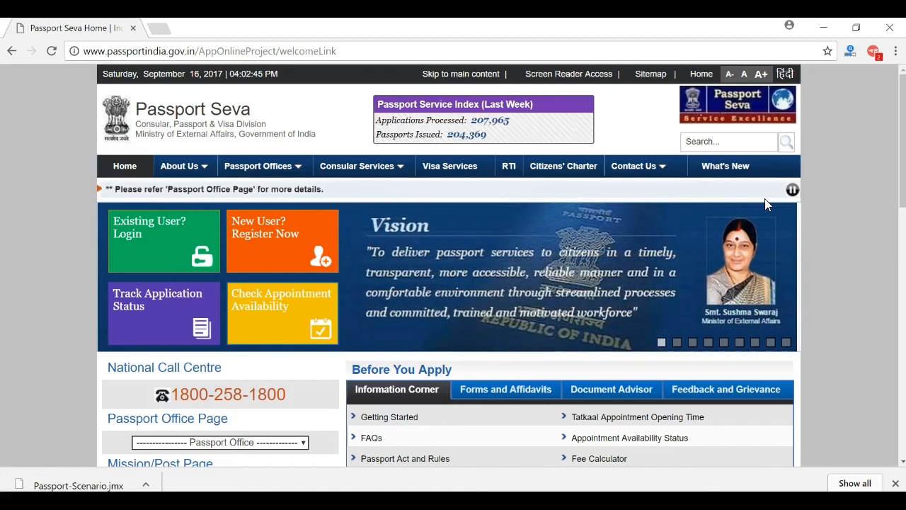
click(824, 28)
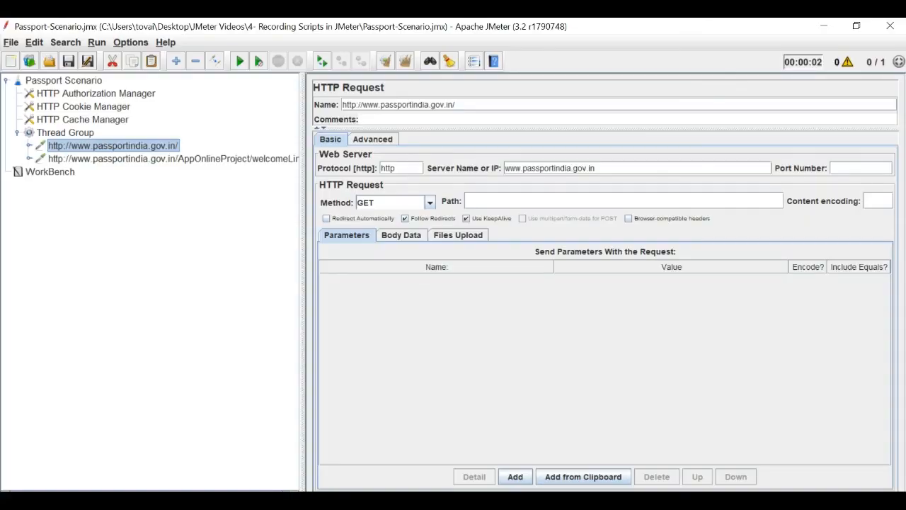